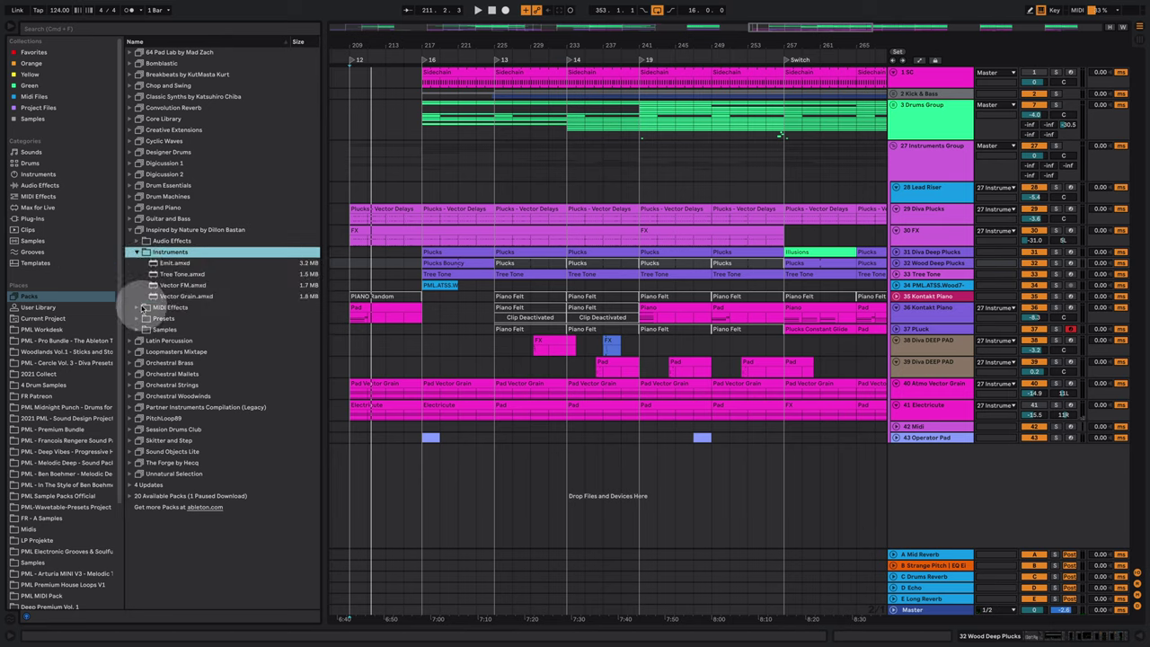
Expand the Inspired by Nature pack's MIDI Effects folder and unfold the 35 Kontakt Piano track in the arrangement.
left_click(138, 307)
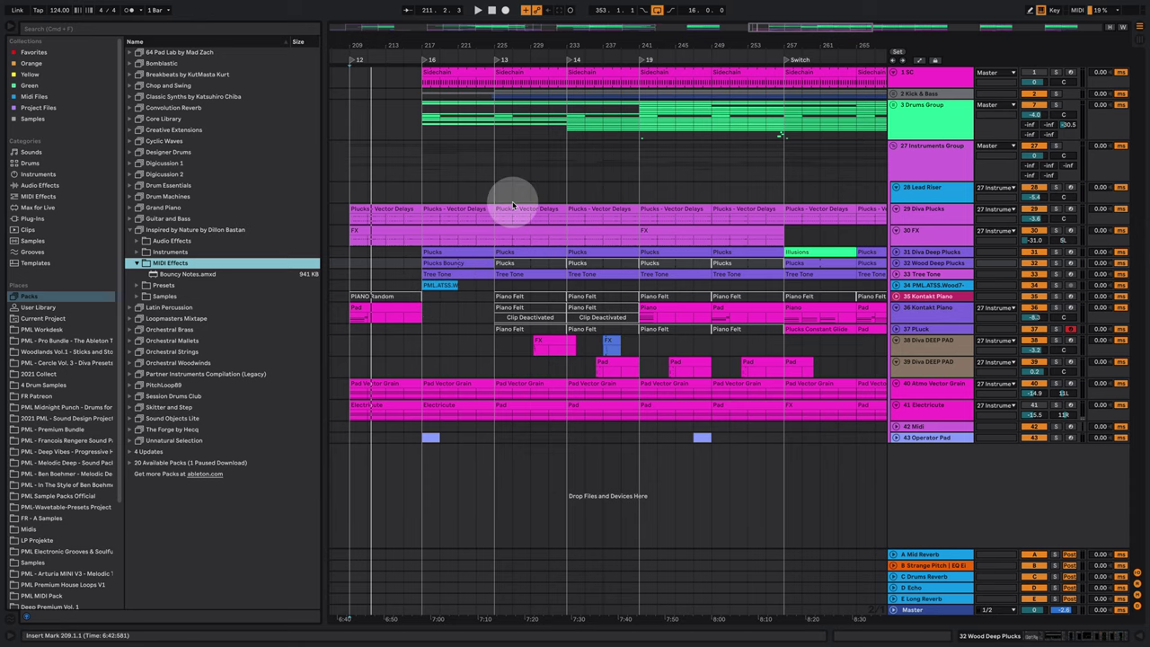
left_click_drag(521, 48, 501, 46)
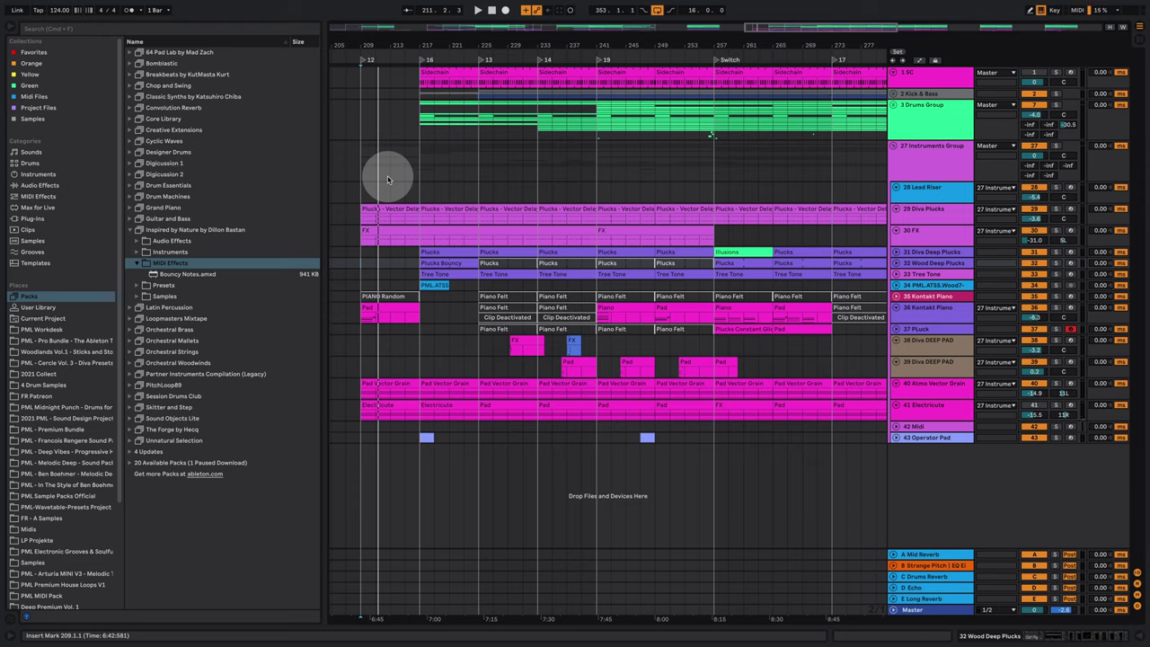
left_click(368, 188)
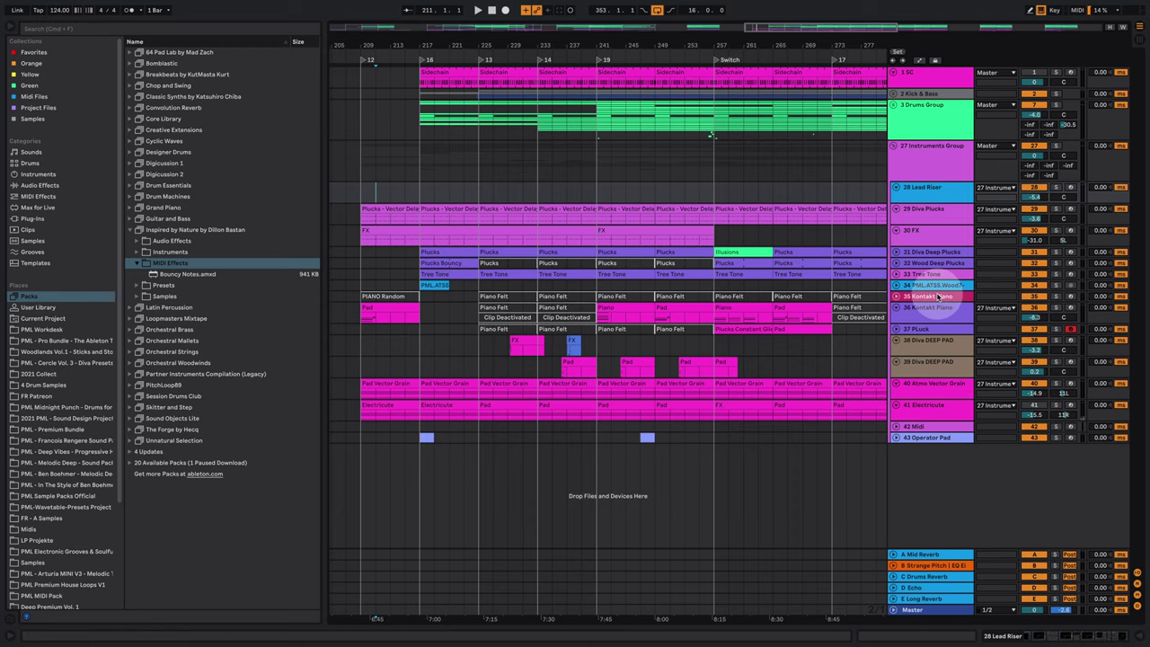
left_click(897, 297)
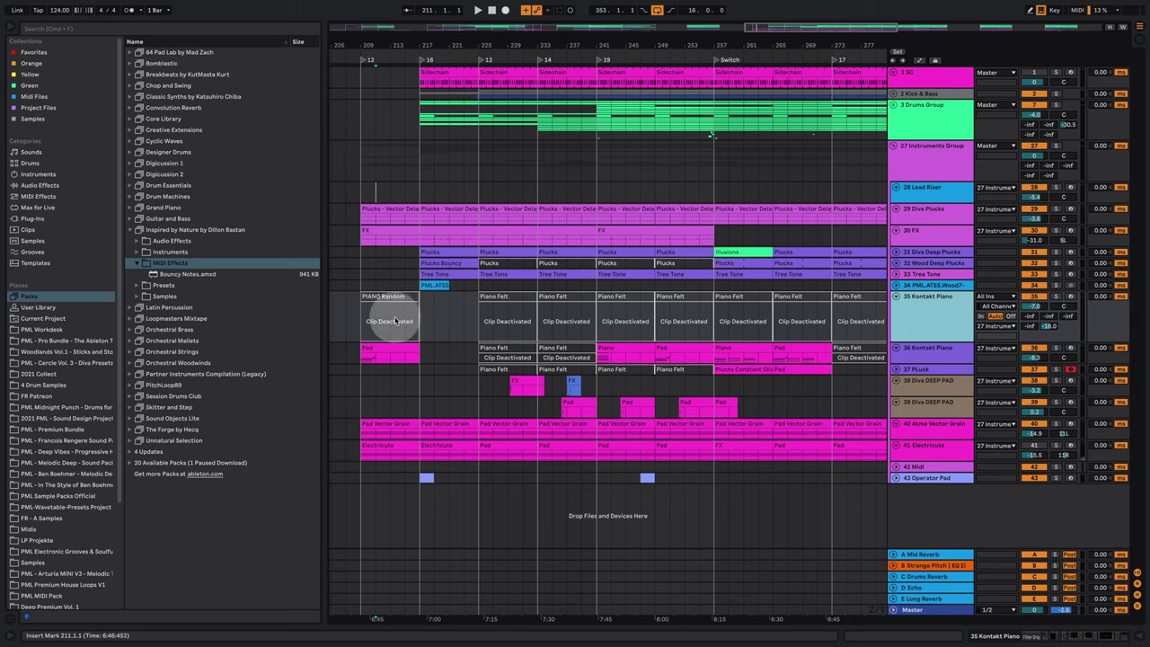
Play the soloed Kontakt Piano track from bar 209 and inspect its device chain and Kontakt instrument window.
left_click(354, 309)
key("space")
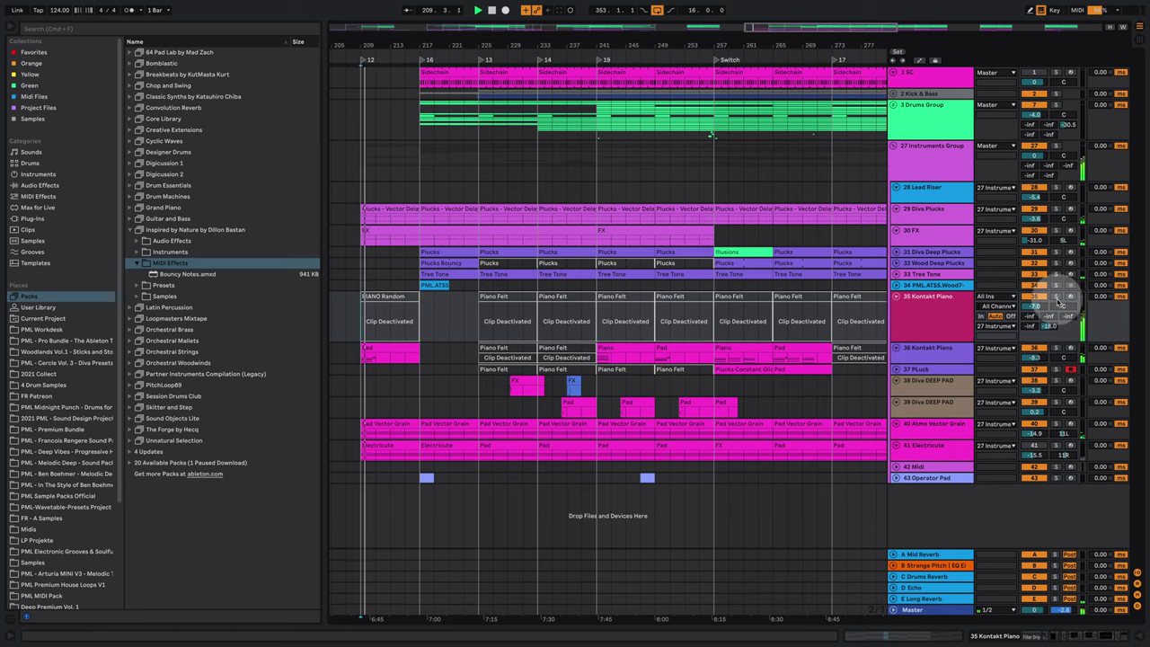
double_click(956, 302)
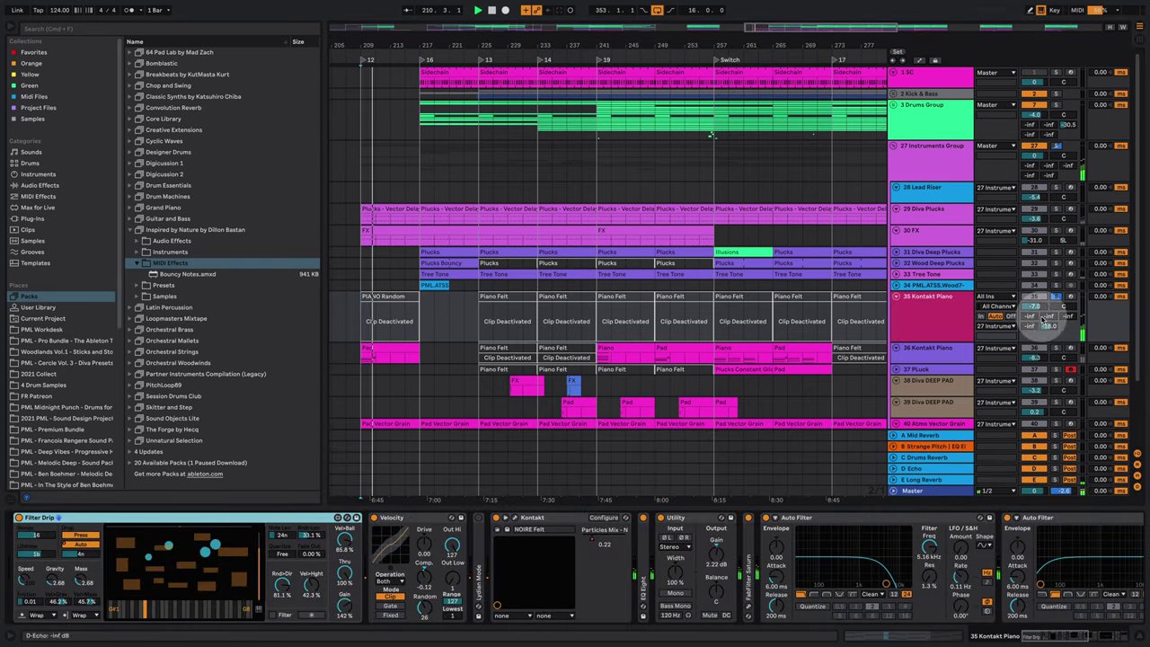
left_click(517, 519)
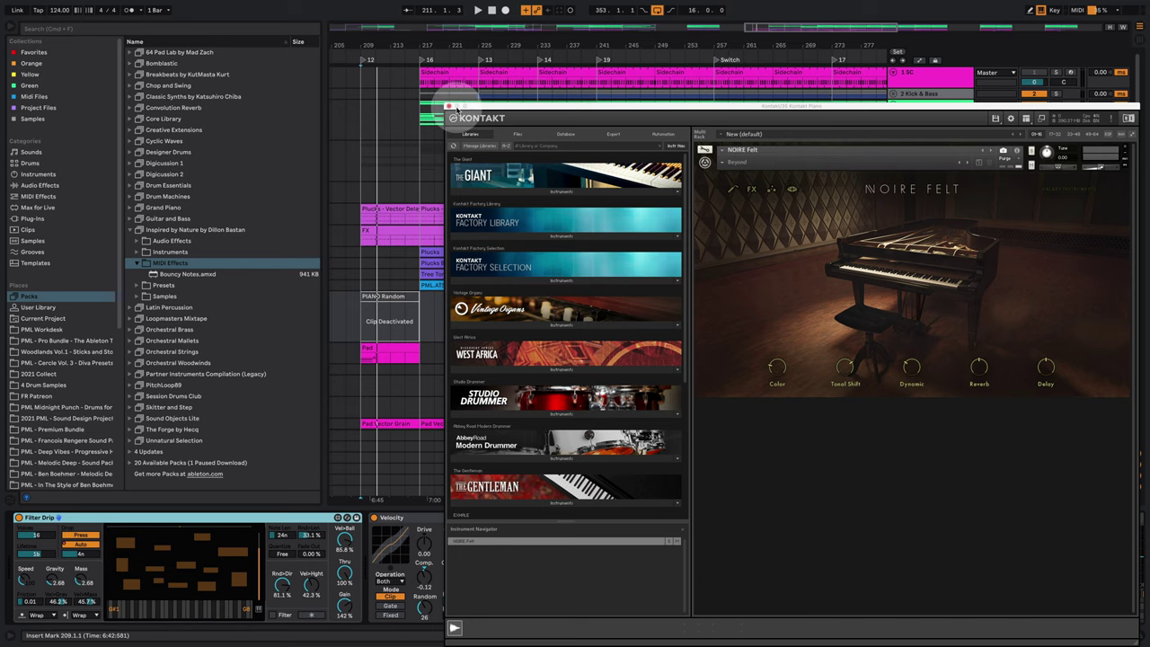
left_click(449, 107)
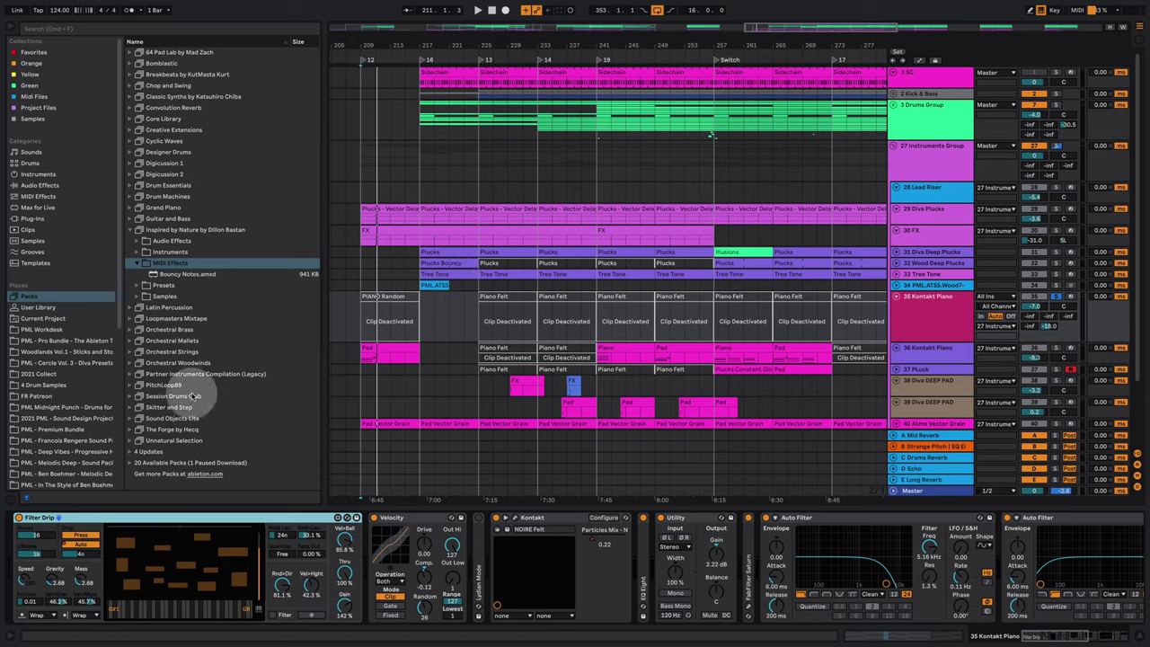
Browse the pack's Bouncy Notes Presets and select Filter Drip.adv.
left_click(144, 285)
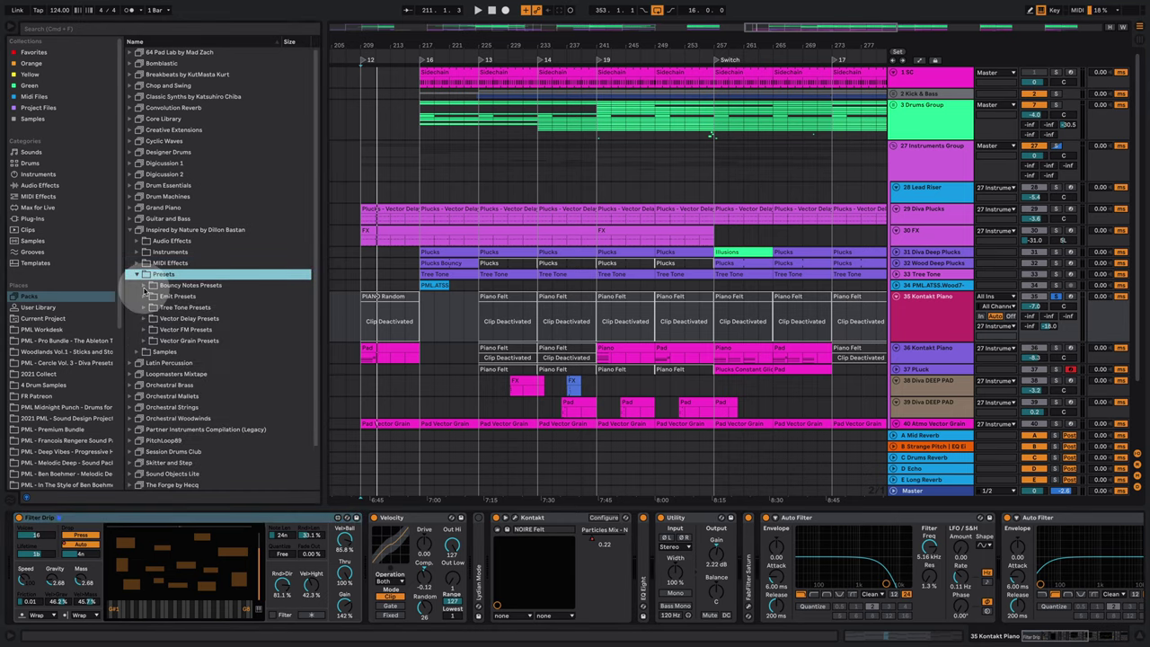
left_click(144, 285)
scroll(274, 400, "down", 8)
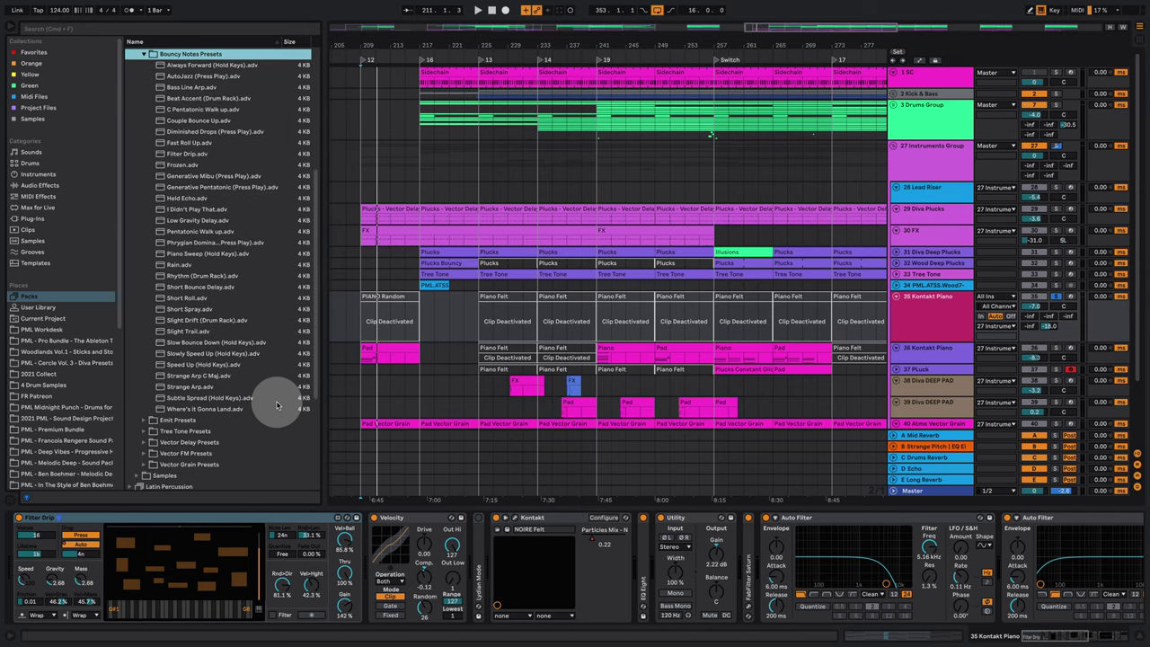
left_click(196, 165)
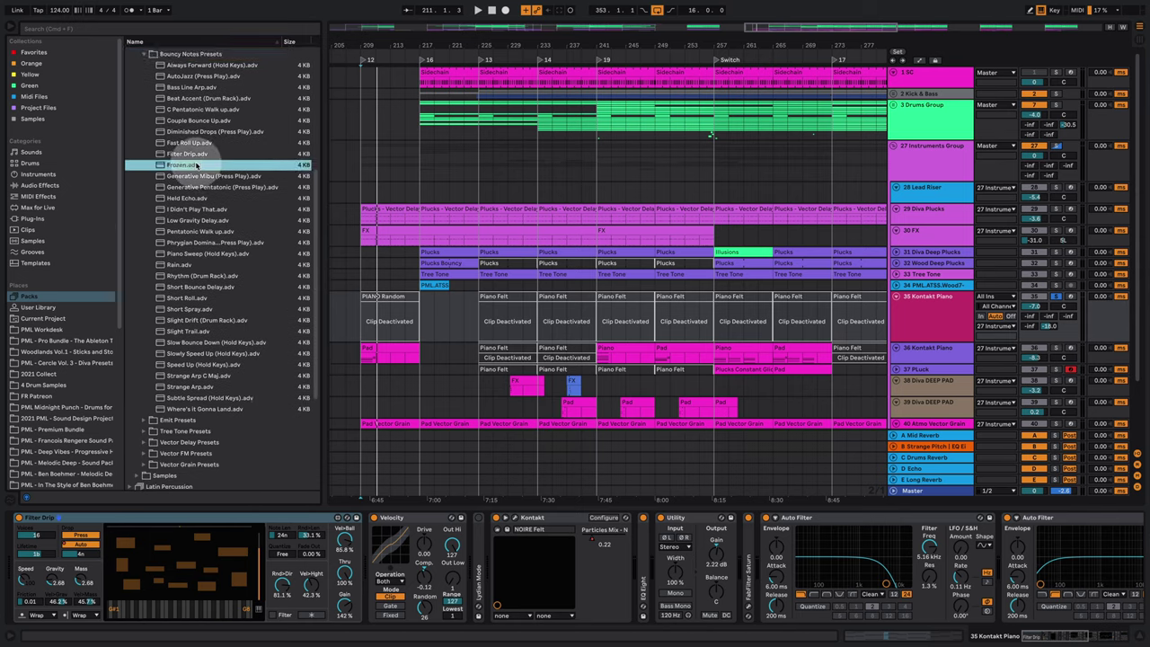
left_click(196, 153)
Audition the Filter Drip device on the Kontakt Piano track while exploring its note display, keyboard range and lifetime setting.
key("space")
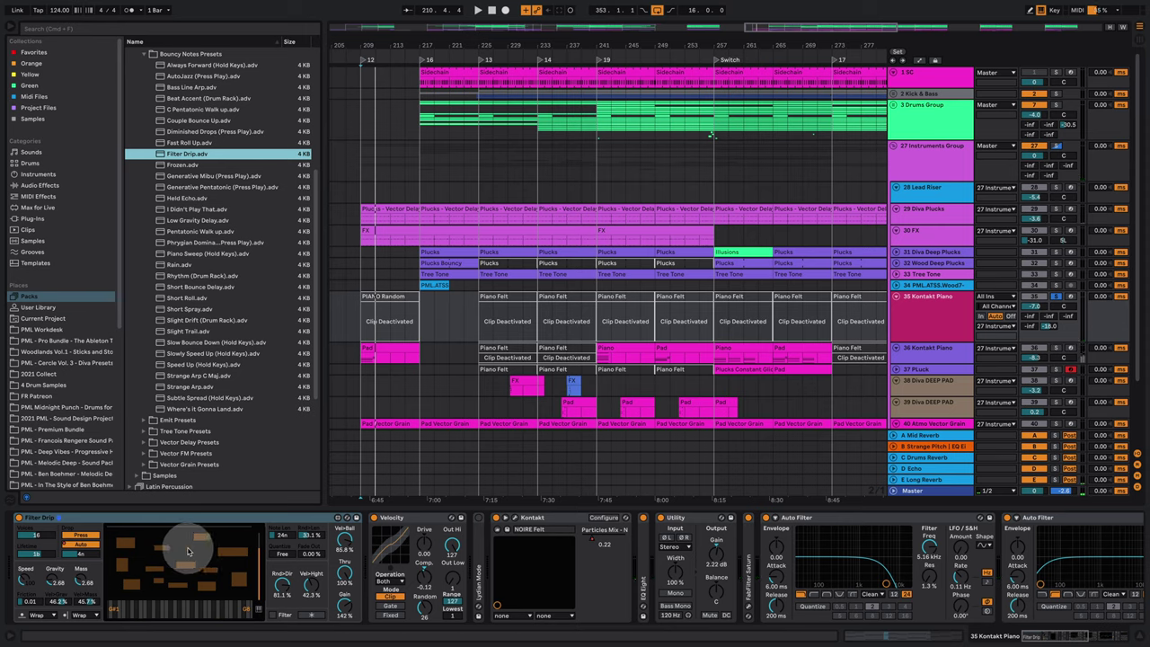
left_click(192, 557)
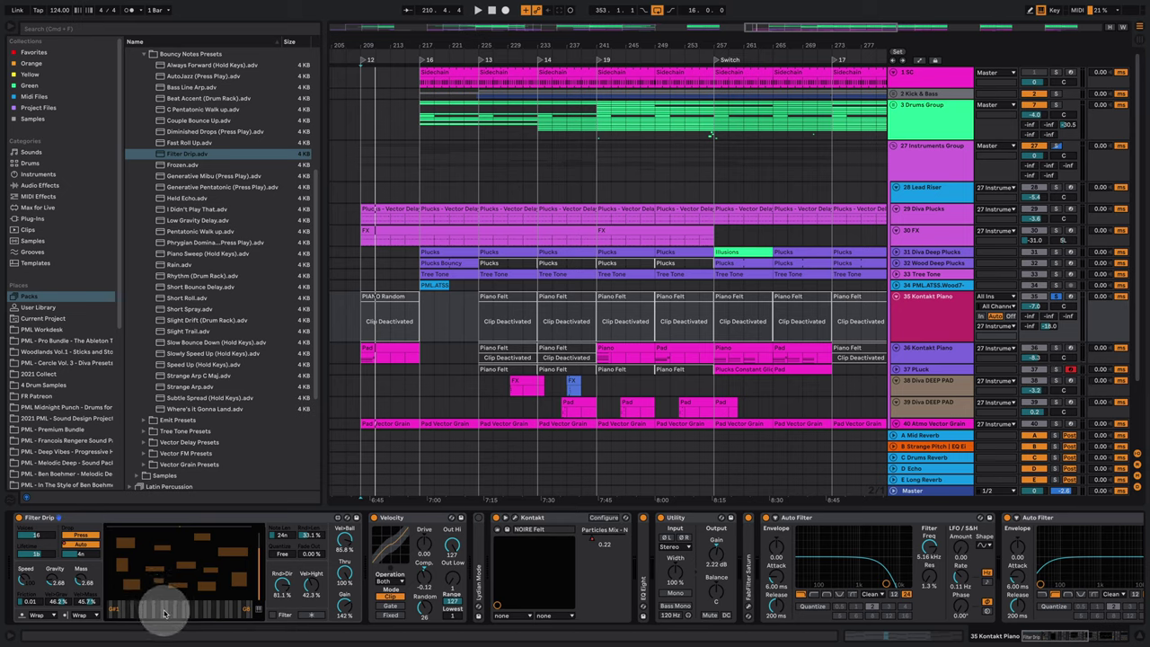
key("space")
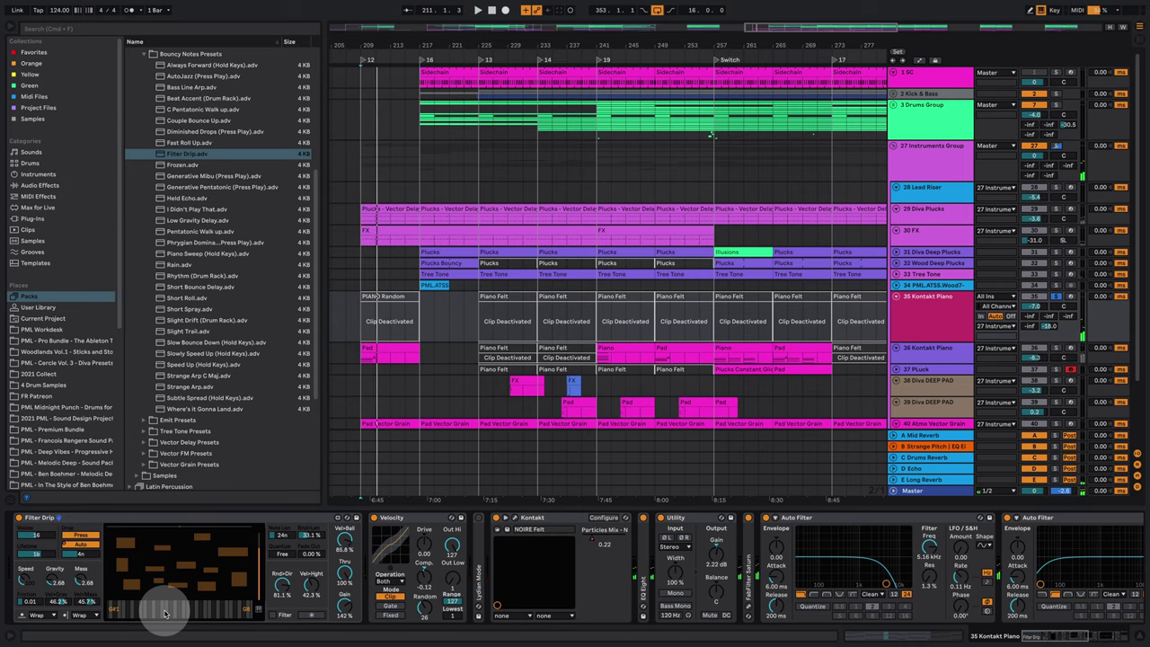
left_click_drag(172, 611, 144, 610)
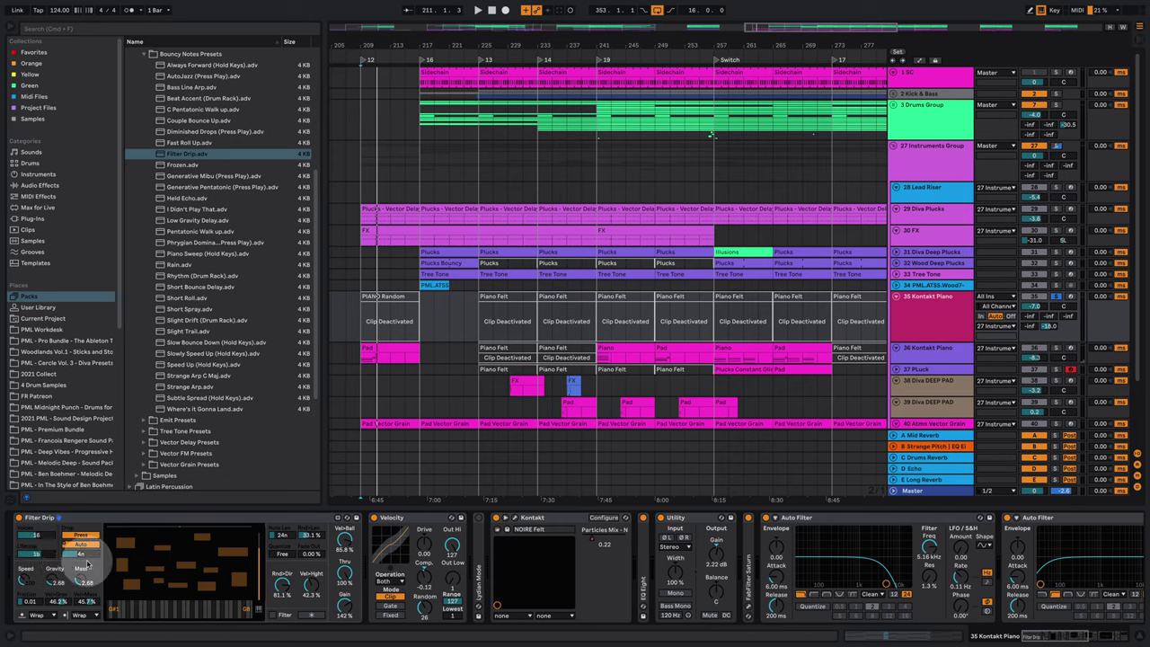
key("space")
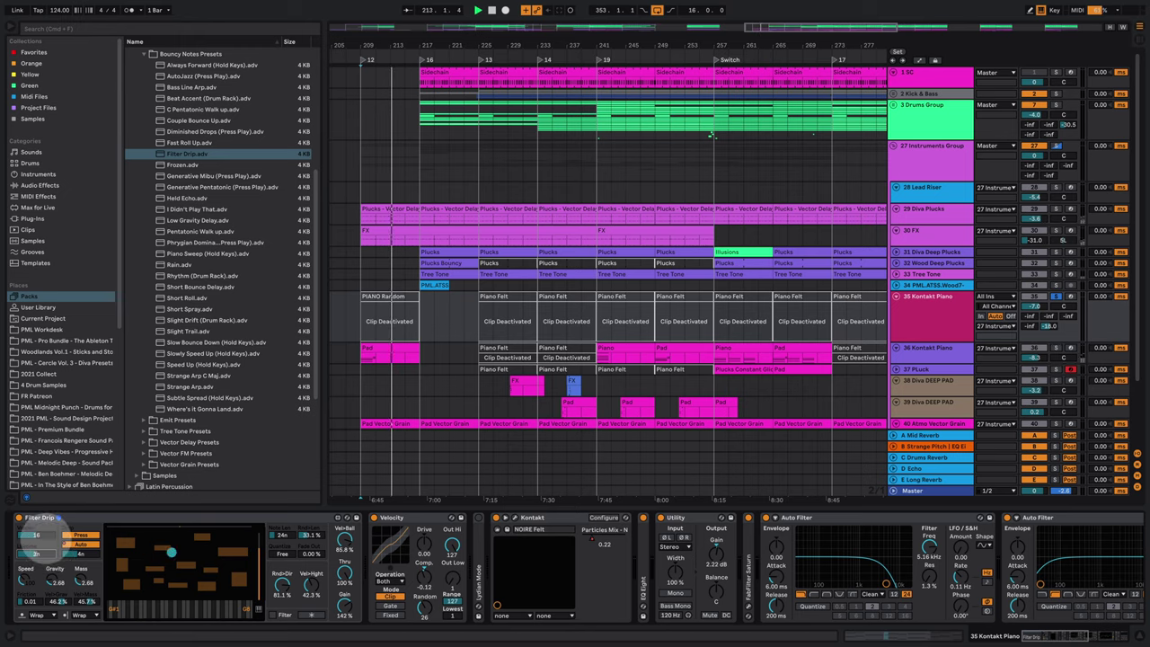
left_click_drag(42, 559, 42, 541)
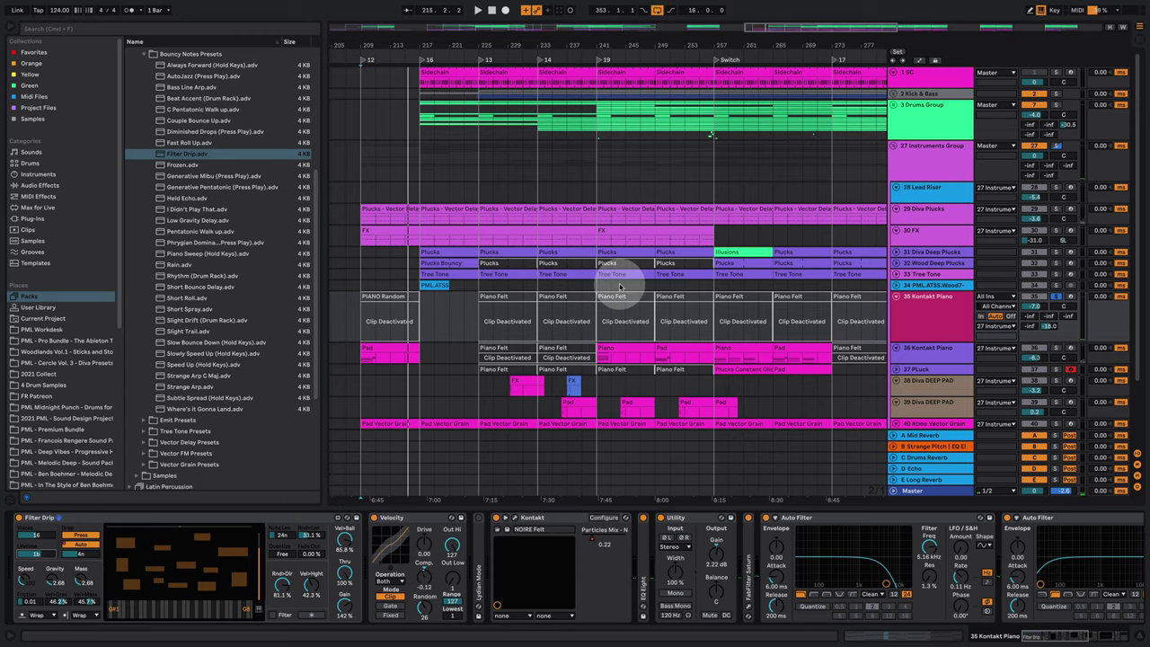
Play the soloed piano from bar 217 and the full arrangement from bar 209 to compare the part in context.
left_click(424, 314)
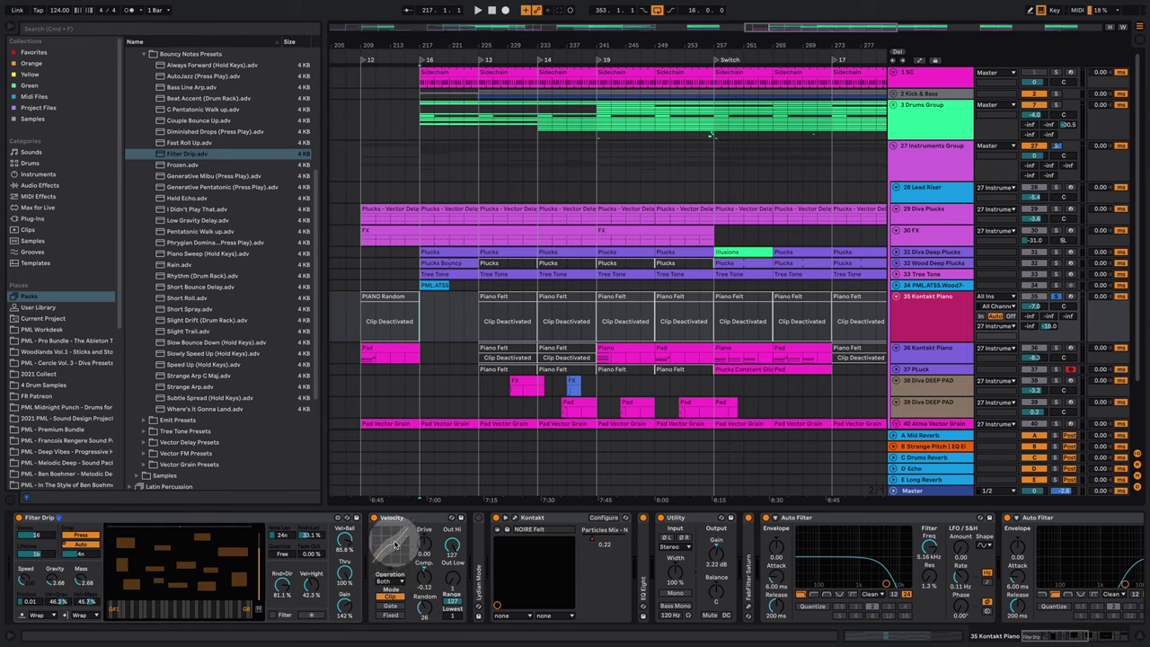
key("space")
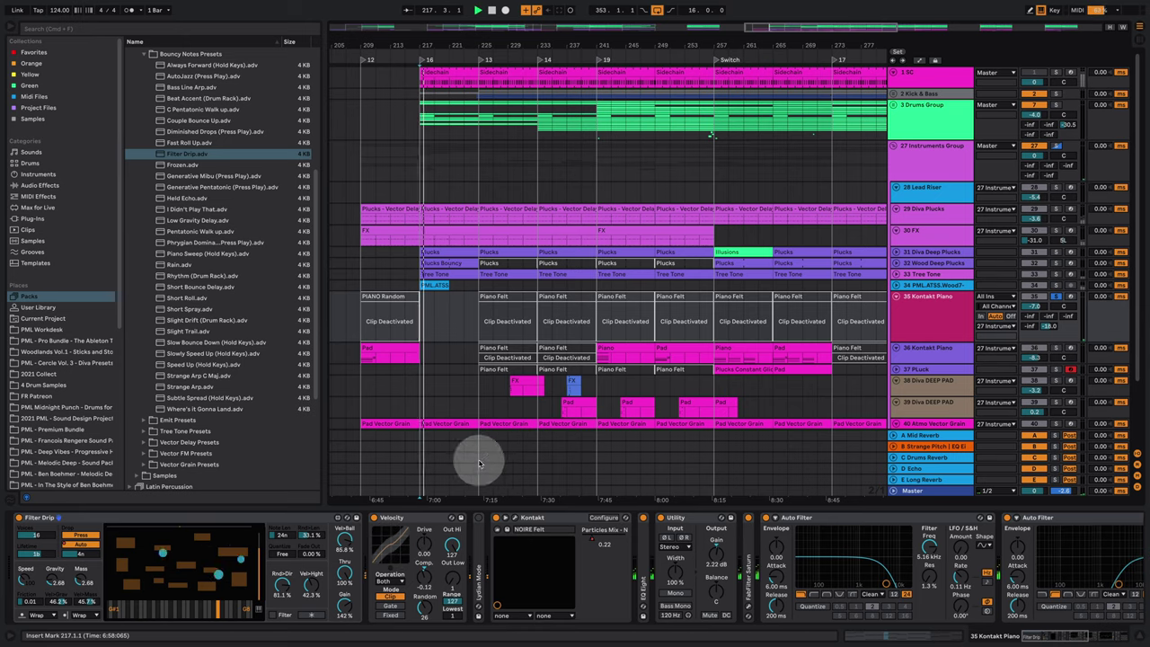
left_click(362, 315)
key("space")
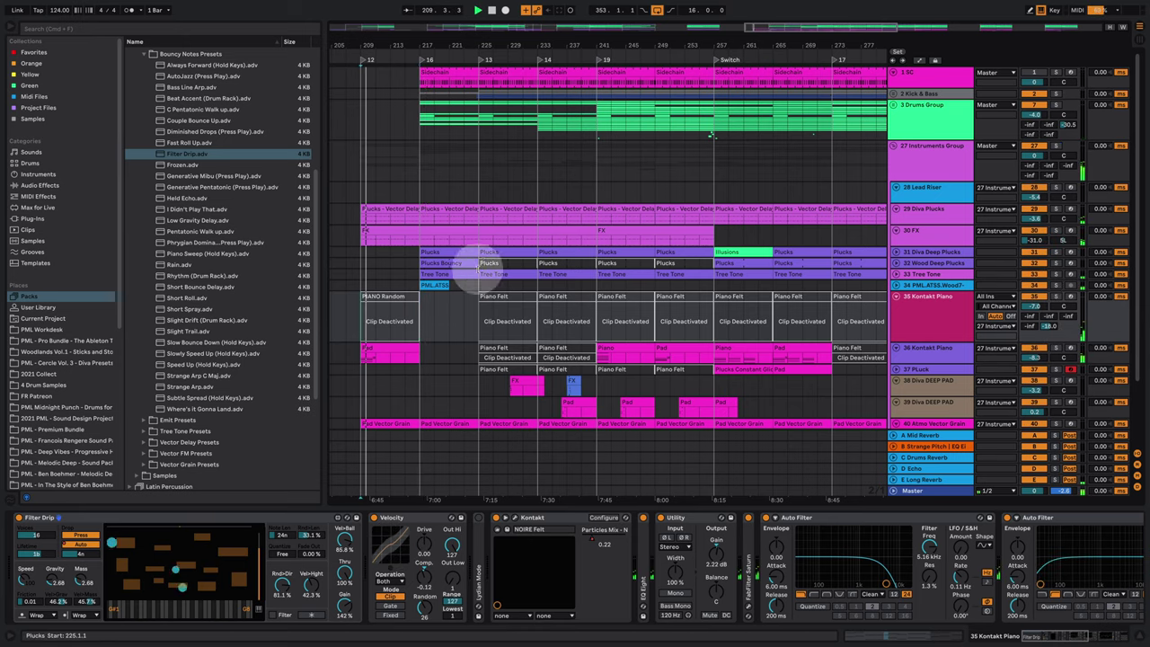
Solo the 30 FX track and show its device chain.
left_click(1057, 231)
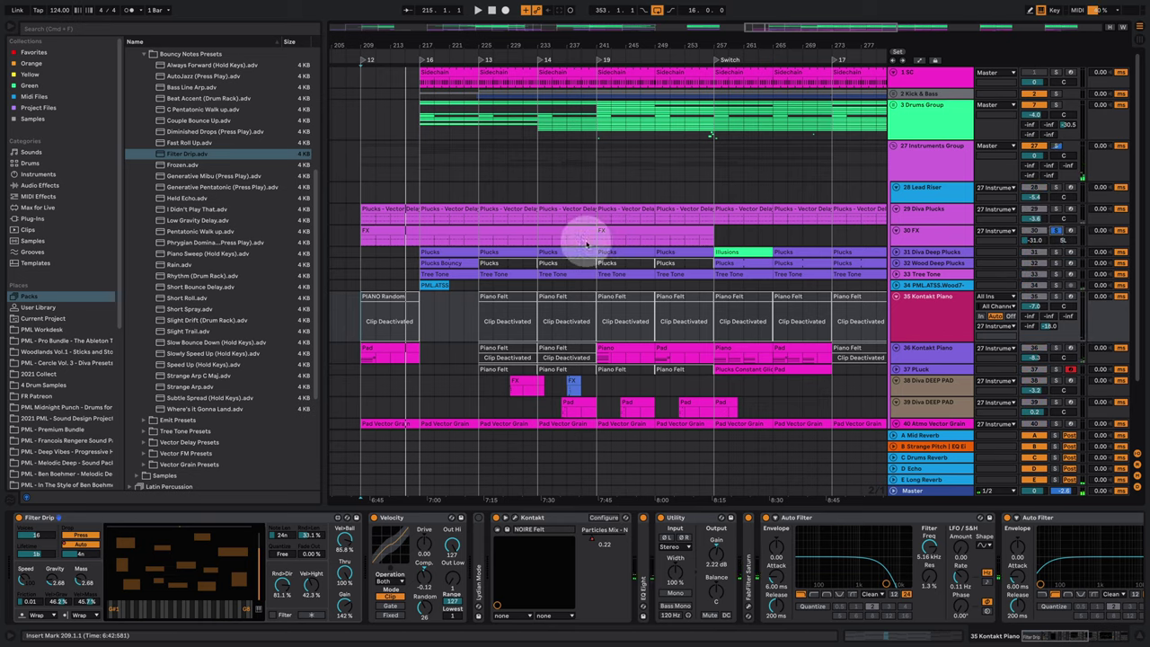
left_click(391, 246)
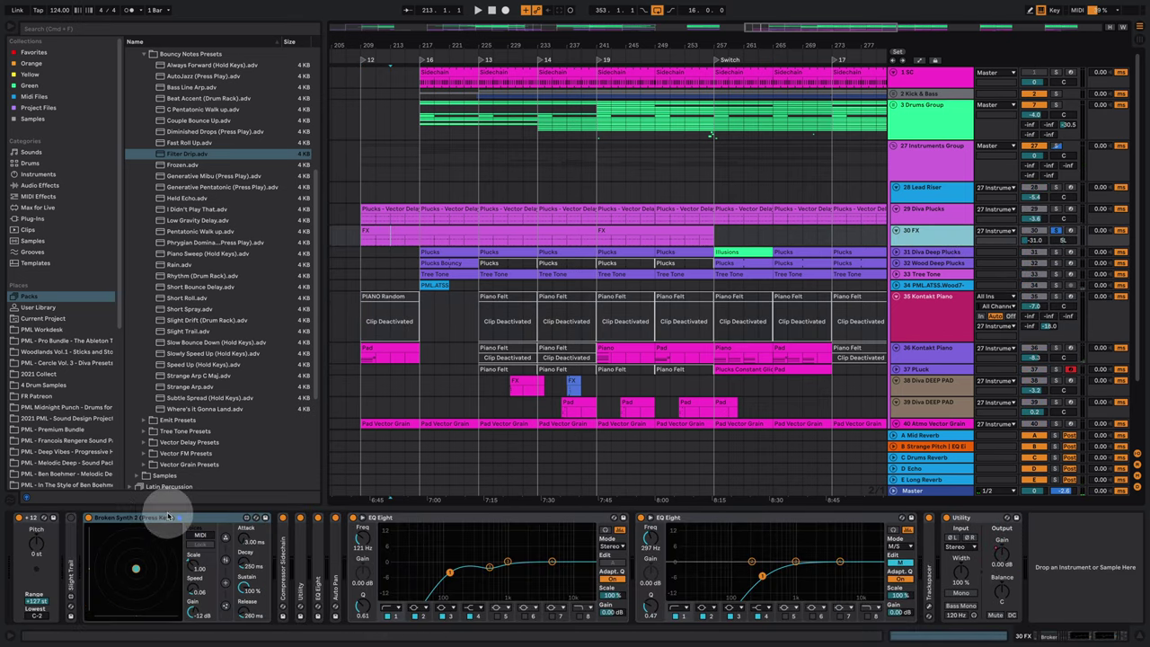
Collapse the pack's Presets folder and select Vector FM.amxd in its Instruments folder.
scroll(180, 360, "up", 5)
left_click(136, 177)
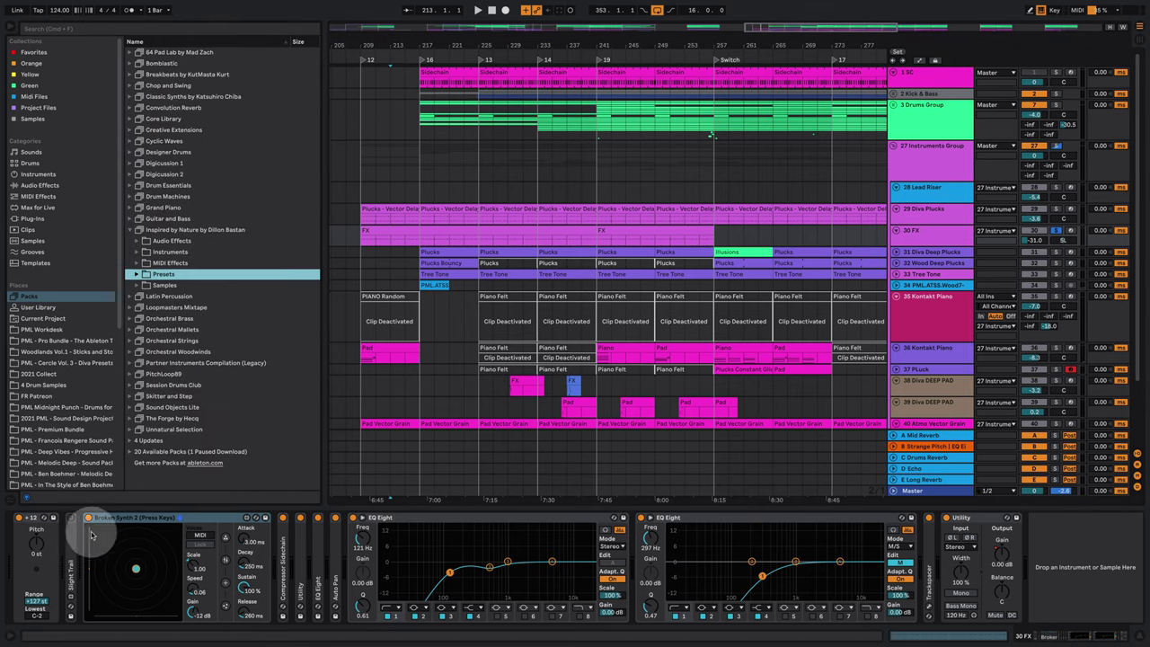
left_click(137, 252)
left_click_drag(182, 285, 232, 521)
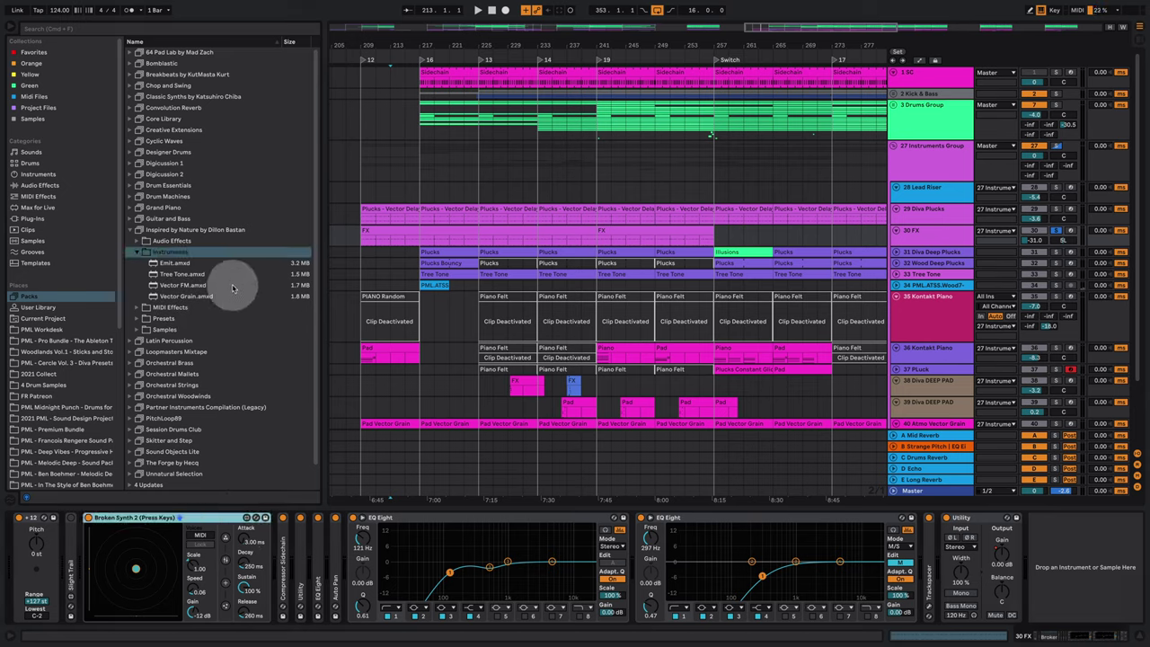
left_click(184, 285)
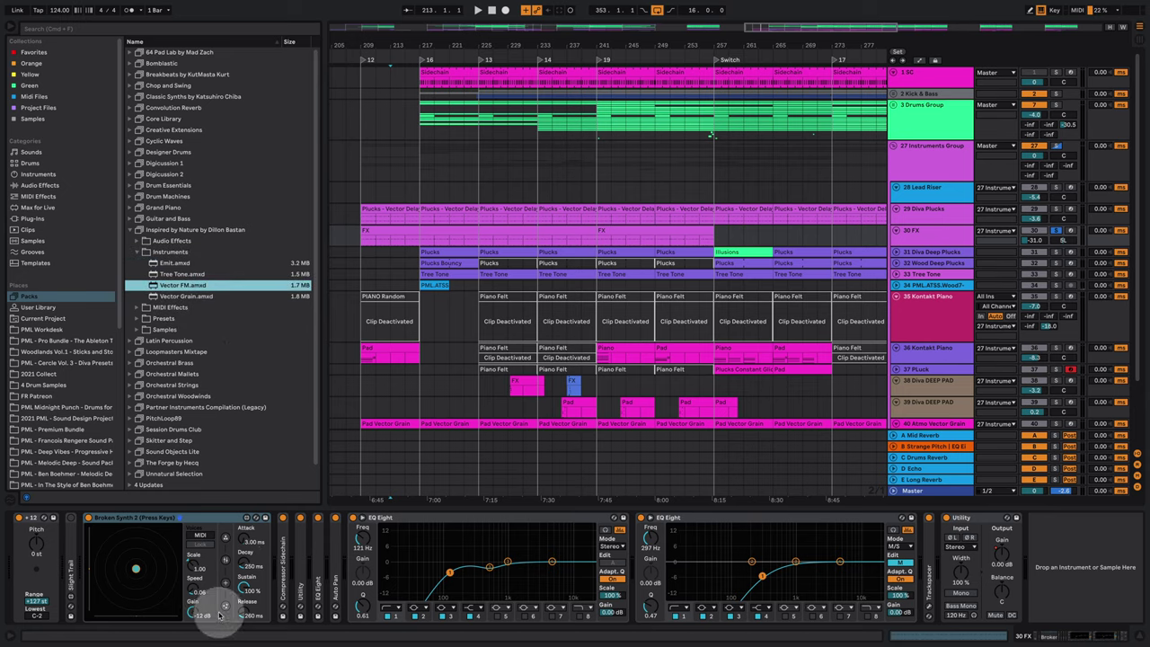
Examine the Broken Synth 2 device's emitter, carrier and modulator, and operator settings pages on the FX track.
left_click(226, 604)
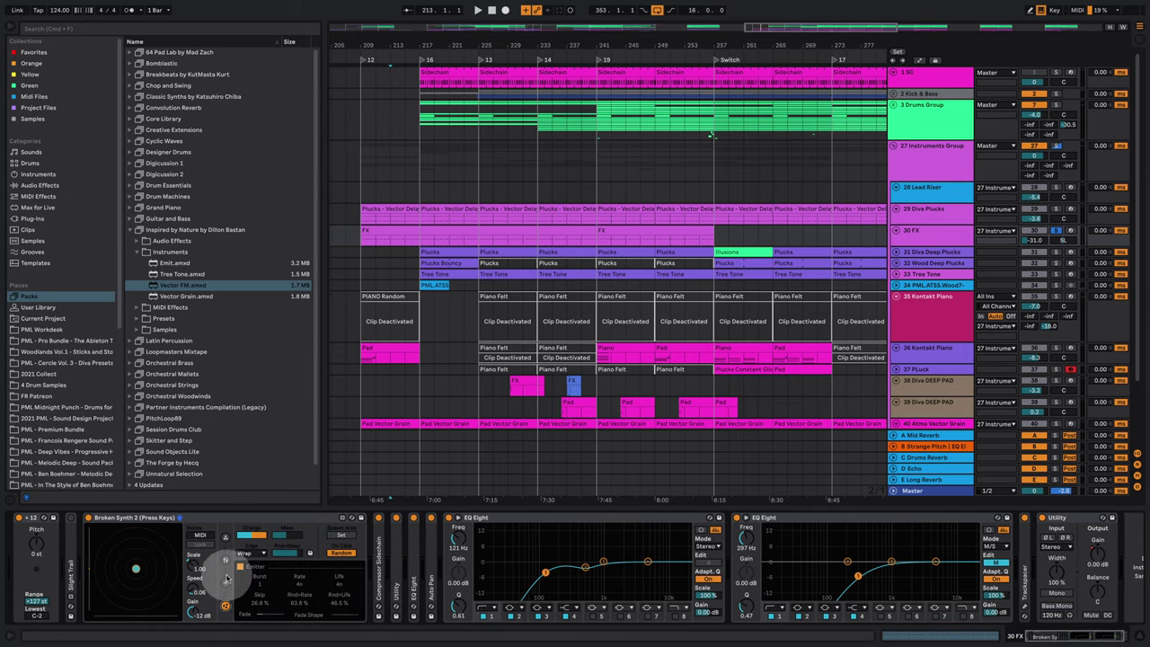
left_click(224, 582)
left_click(225, 561)
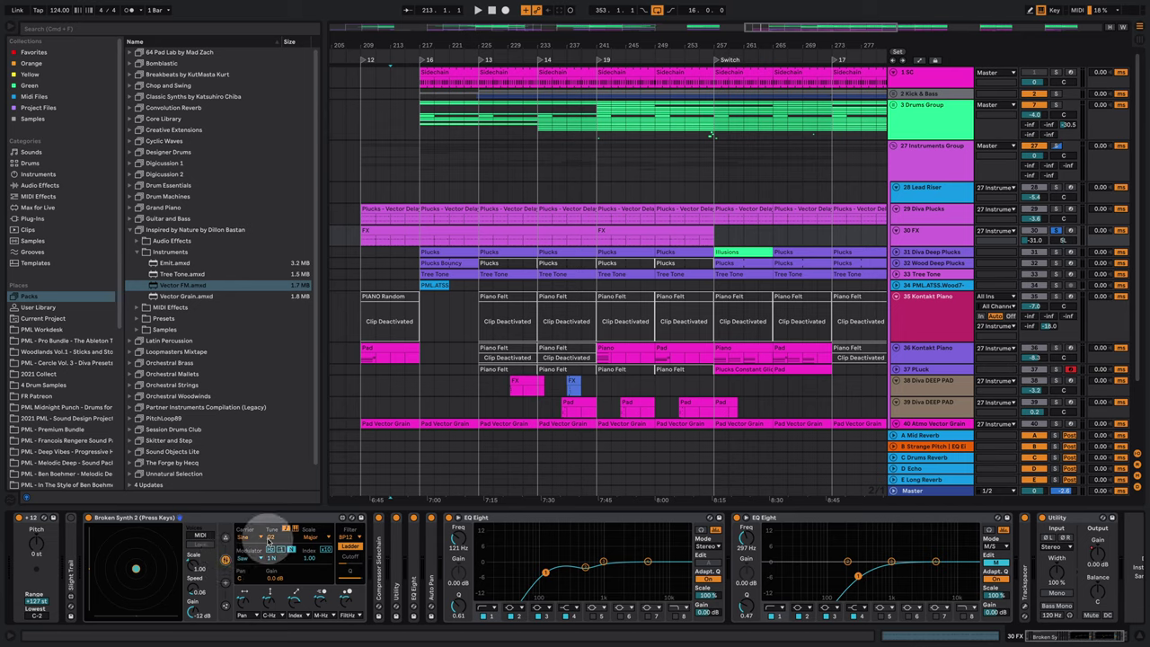
left_click(225, 538)
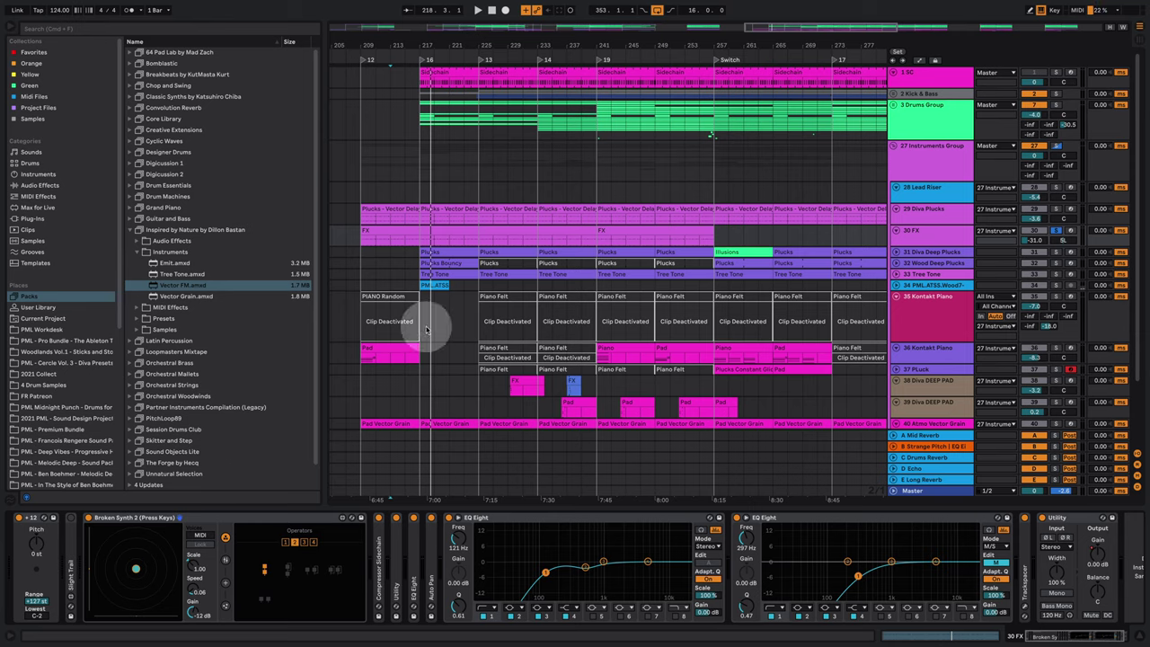
Audition the soloed FX track from bar 217 with its volume temporarily raised to -11.8 dB.
left_click(420, 240)
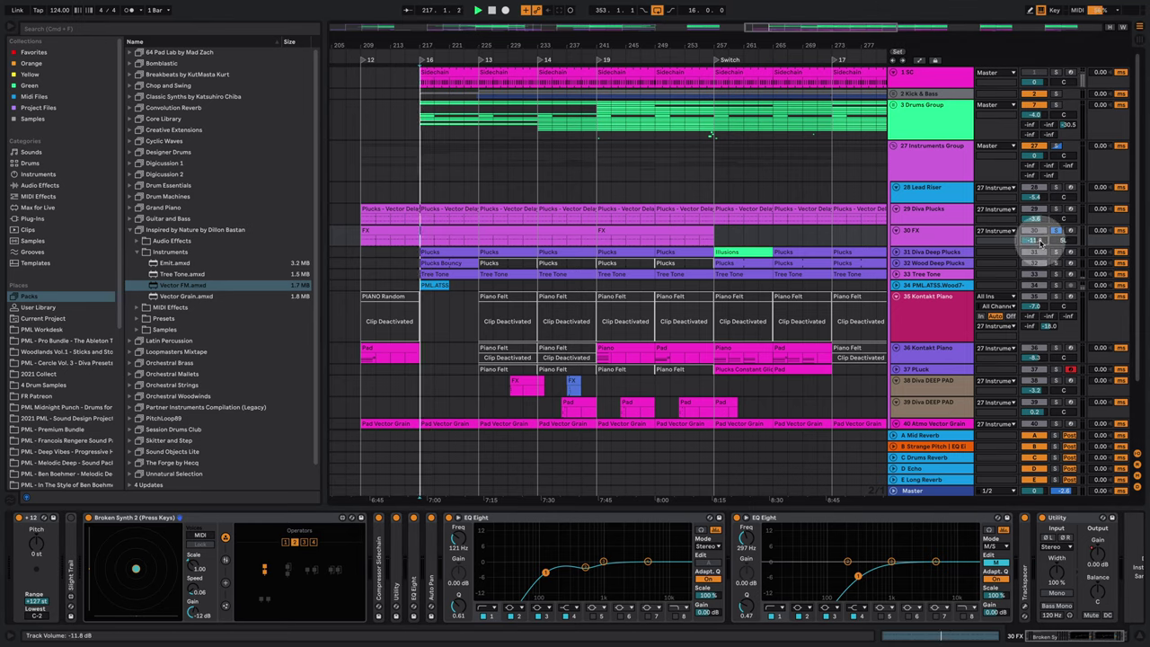
key("space")
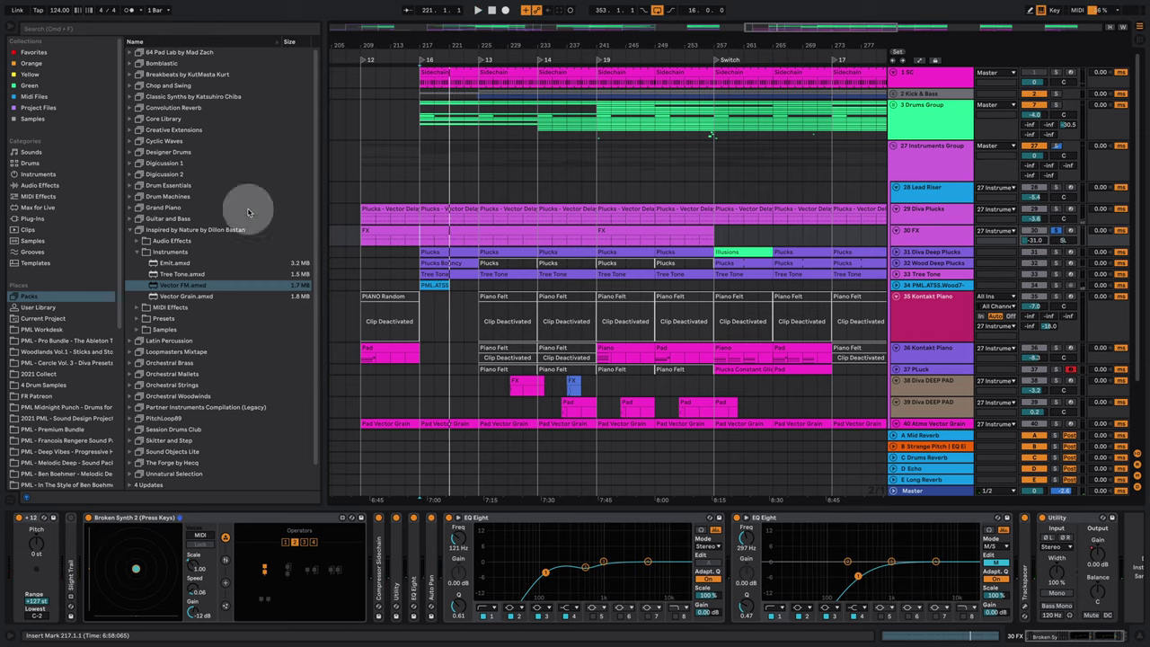
Solo the 29 Diva Plucks track and inspect the notes of its Plucks - Vector Delays clip at bar 217 during playback.
left_click(464, 218)
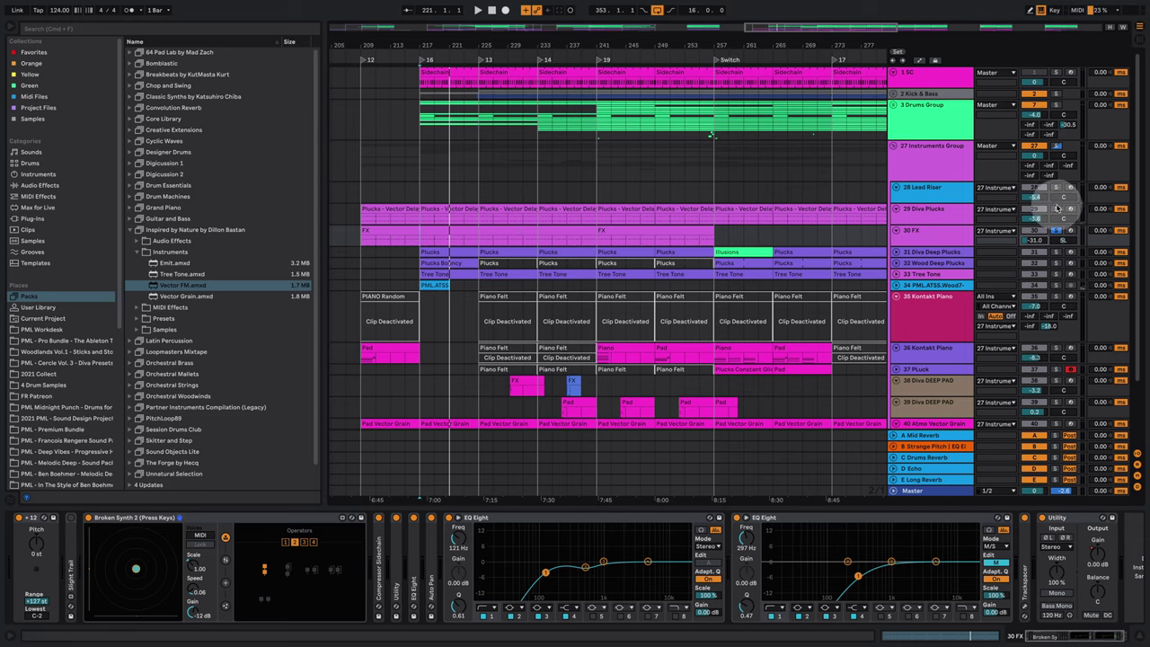
left_click(953, 209)
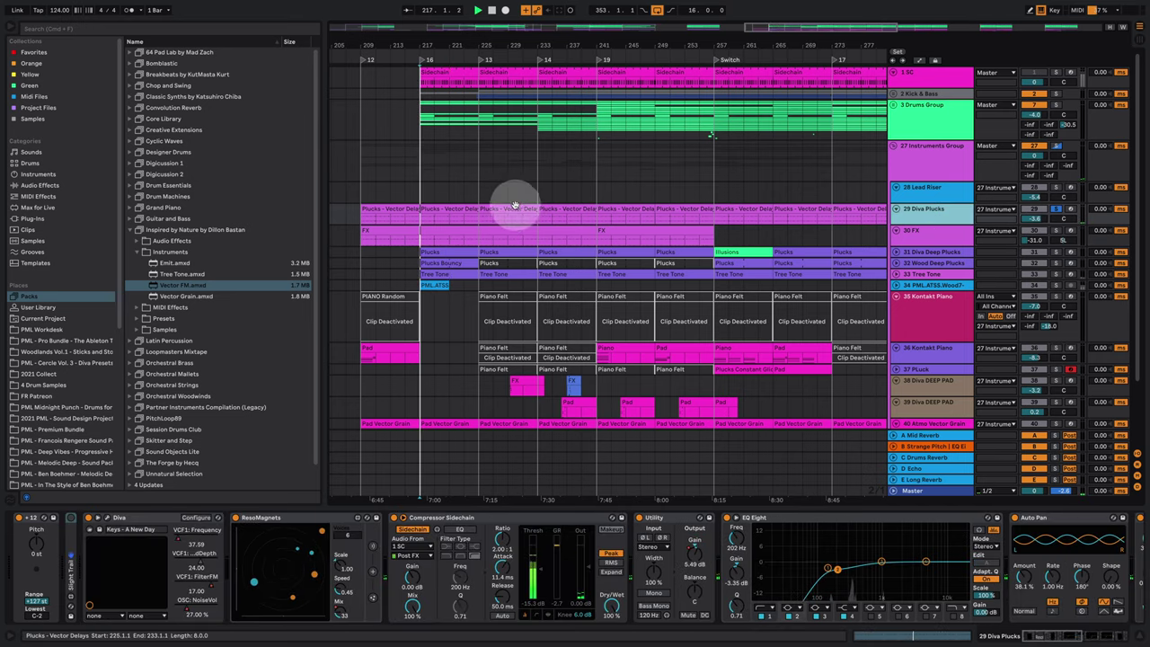
double_click(441, 207)
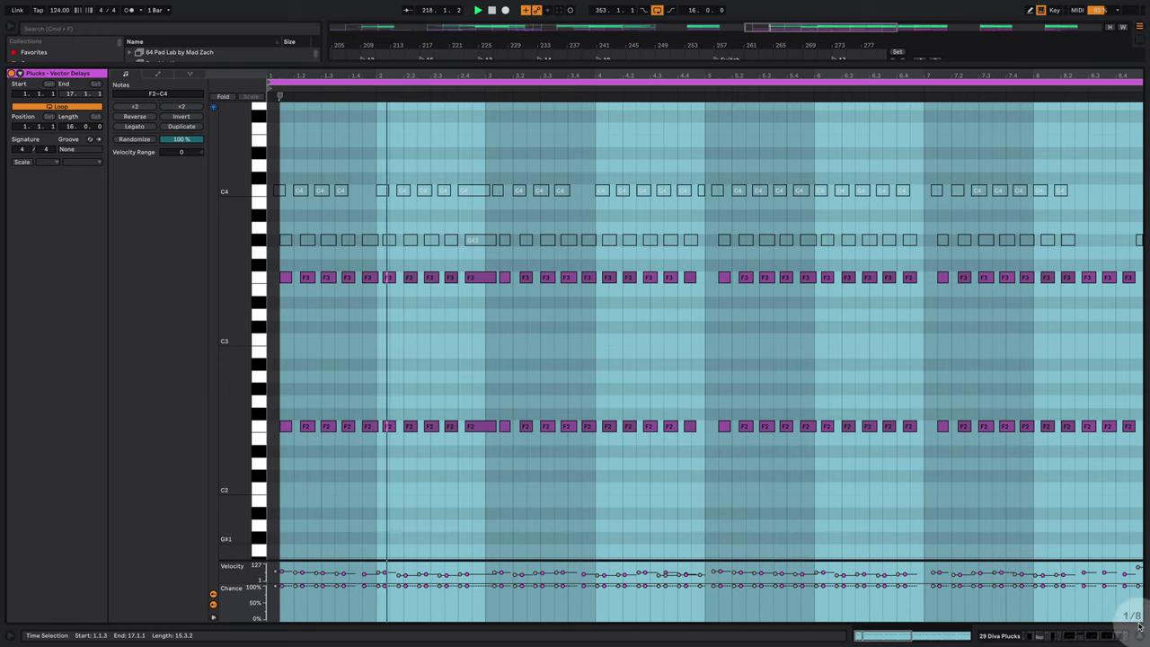
left_click(1078, 634)
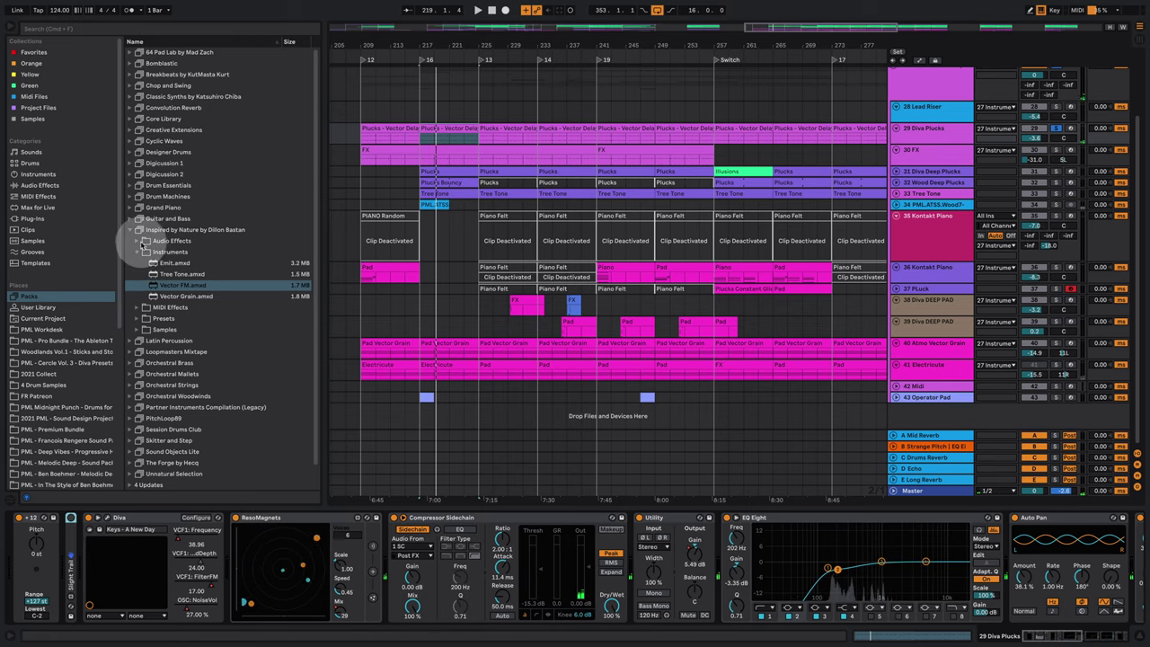
Expand the pack's Audio Effects folder and select Vector Delay.amxd.
left_click(138, 242)
left_click(193, 253)
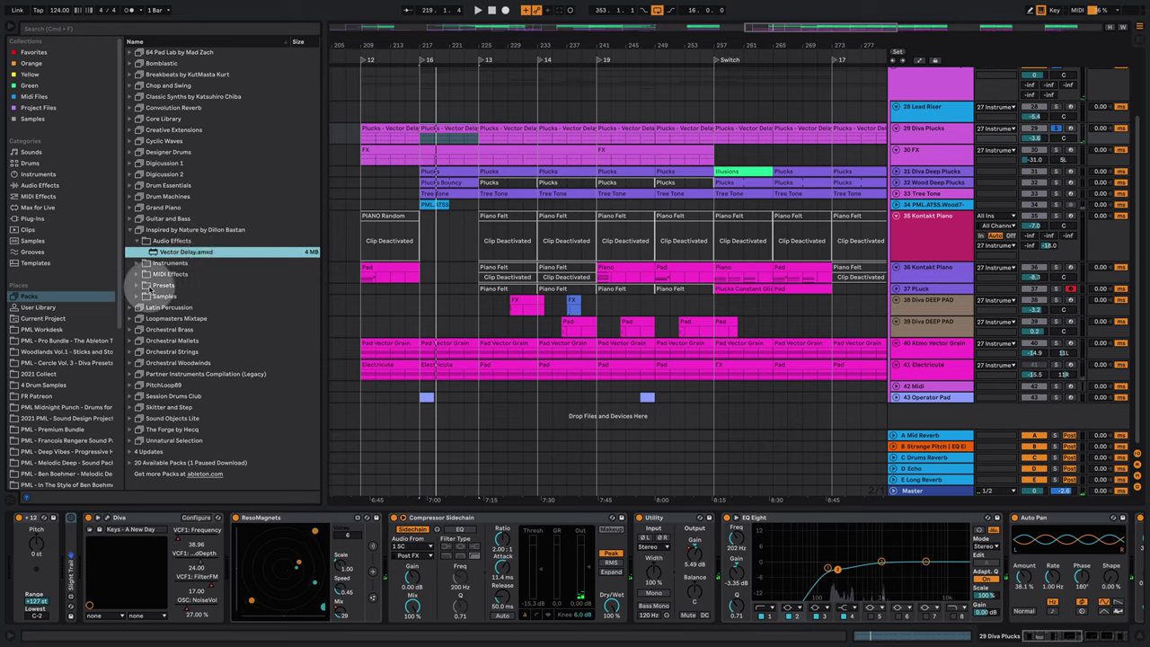
Expand the pack's Presets folder and list its Vector Delay Presets, leaving the Bouncy Notes Presets folder collapsed.
left_click(143, 285)
scroll(180, 380, "down", 2)
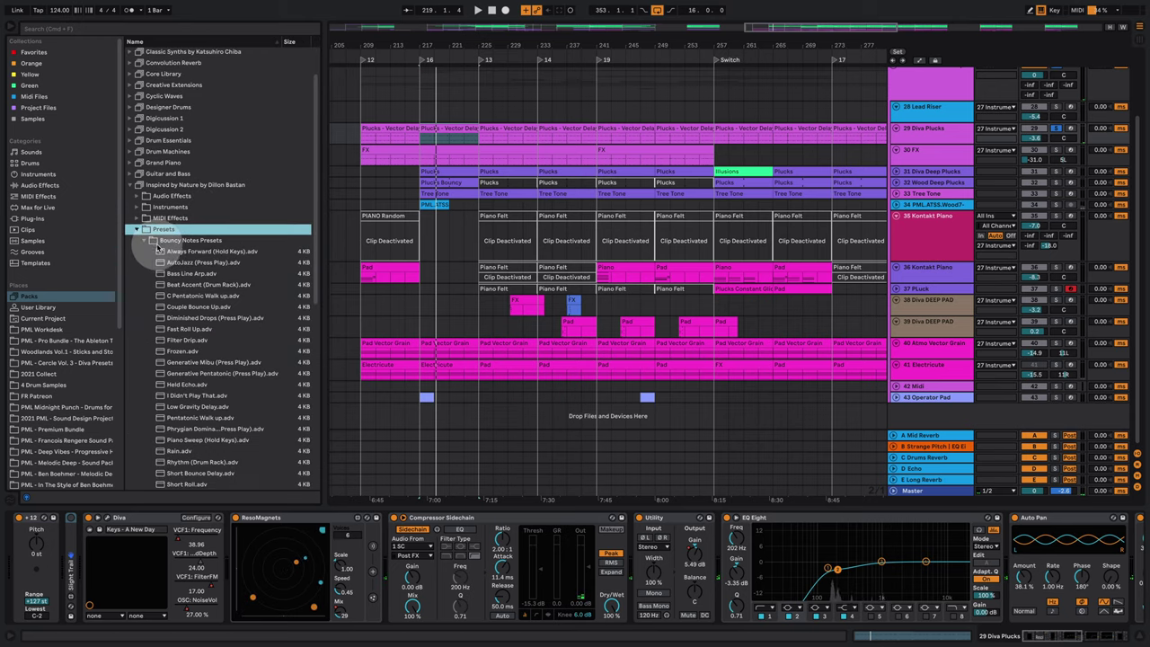
left_click(149, 241)
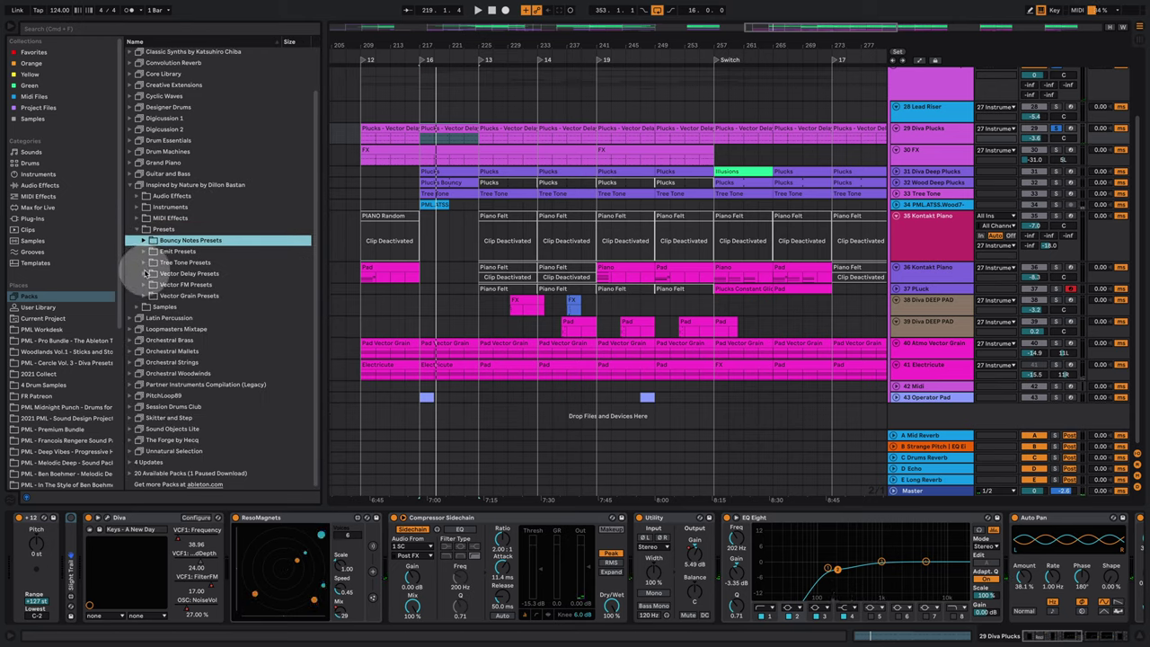
left_click(145, 274)
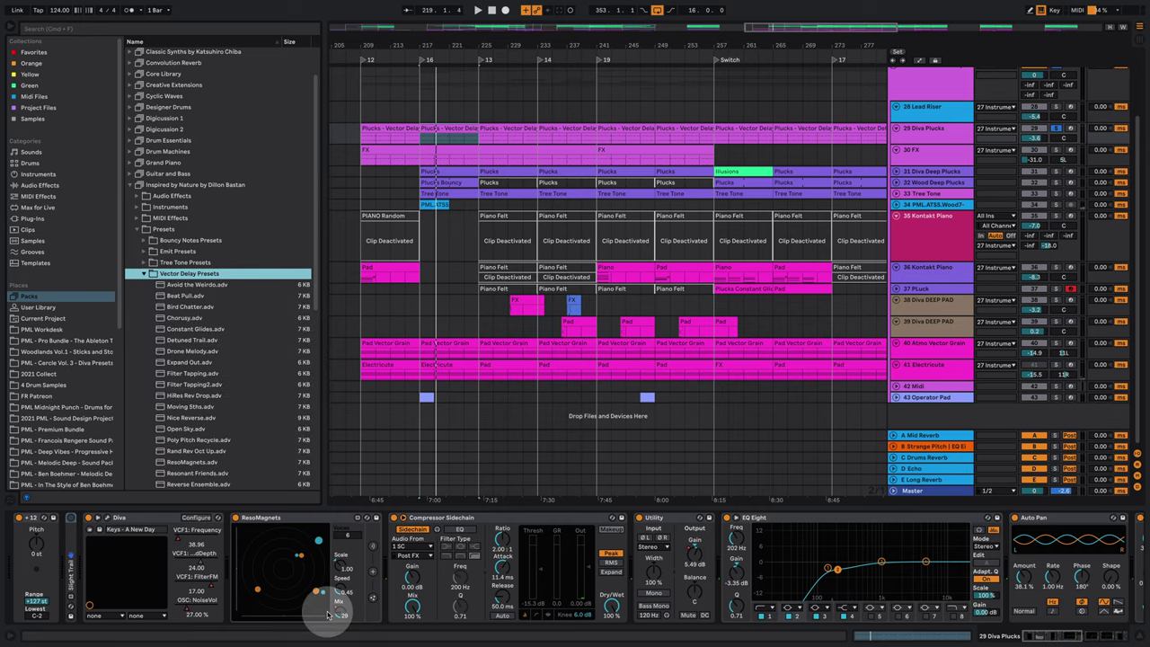
Examine the ResoMagnets device's emitter, attractor and flowfield, and delay settings pages on the 29 Diva Plucks track.
left_click(375, 601)
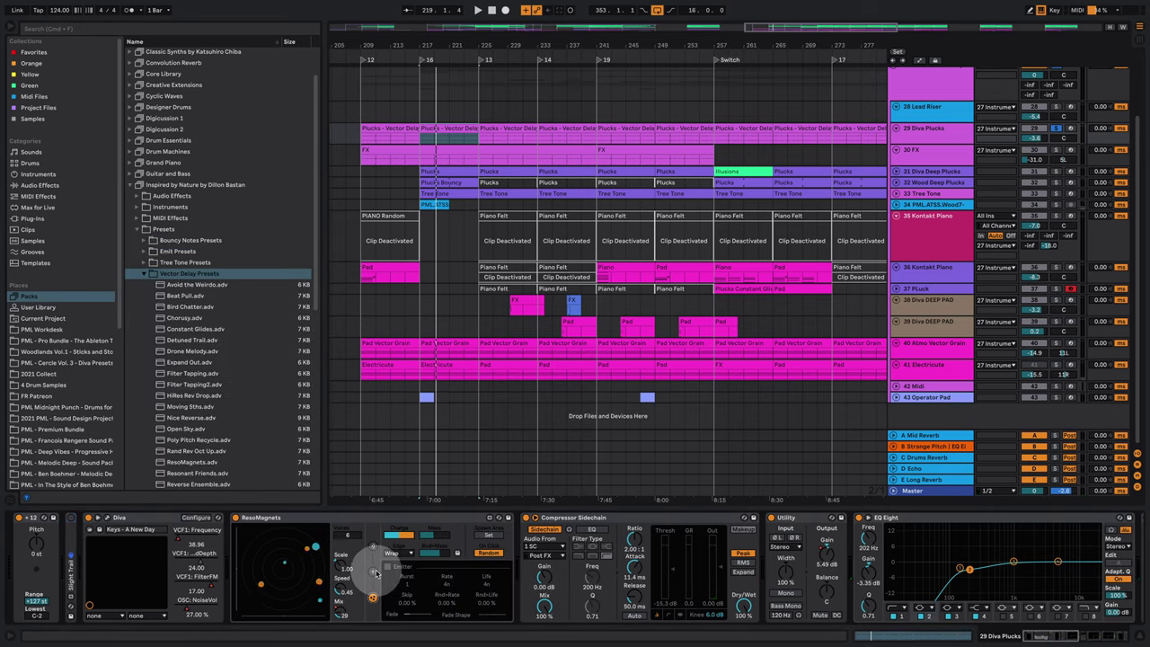
left_click(374, 573)
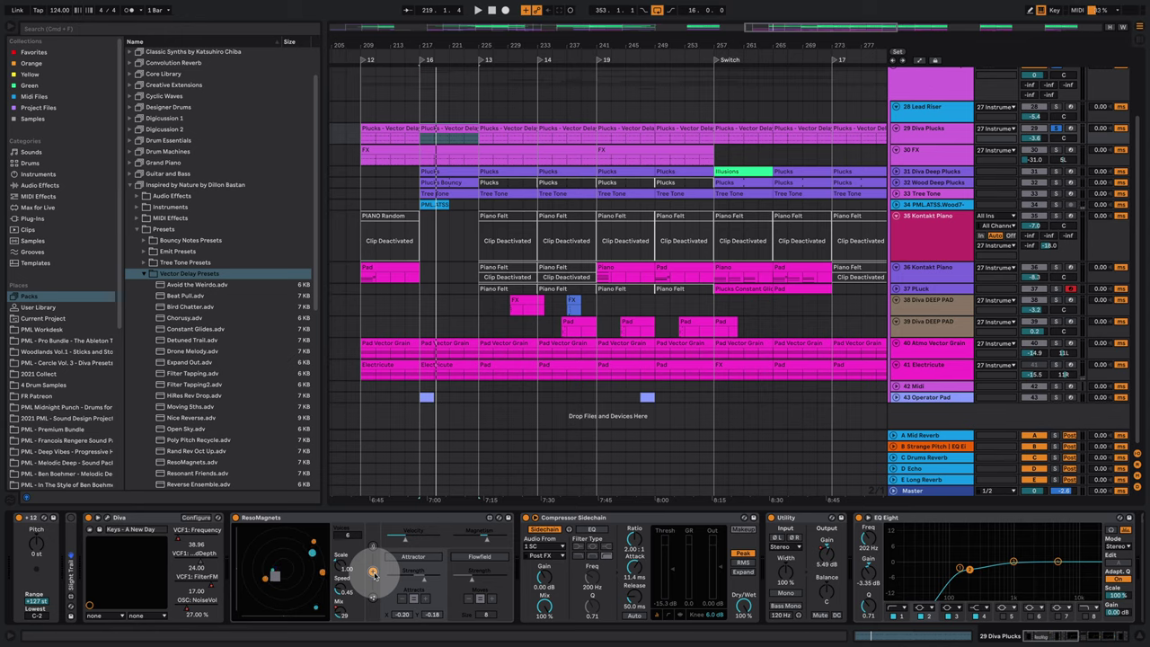
left_click(372, 547)
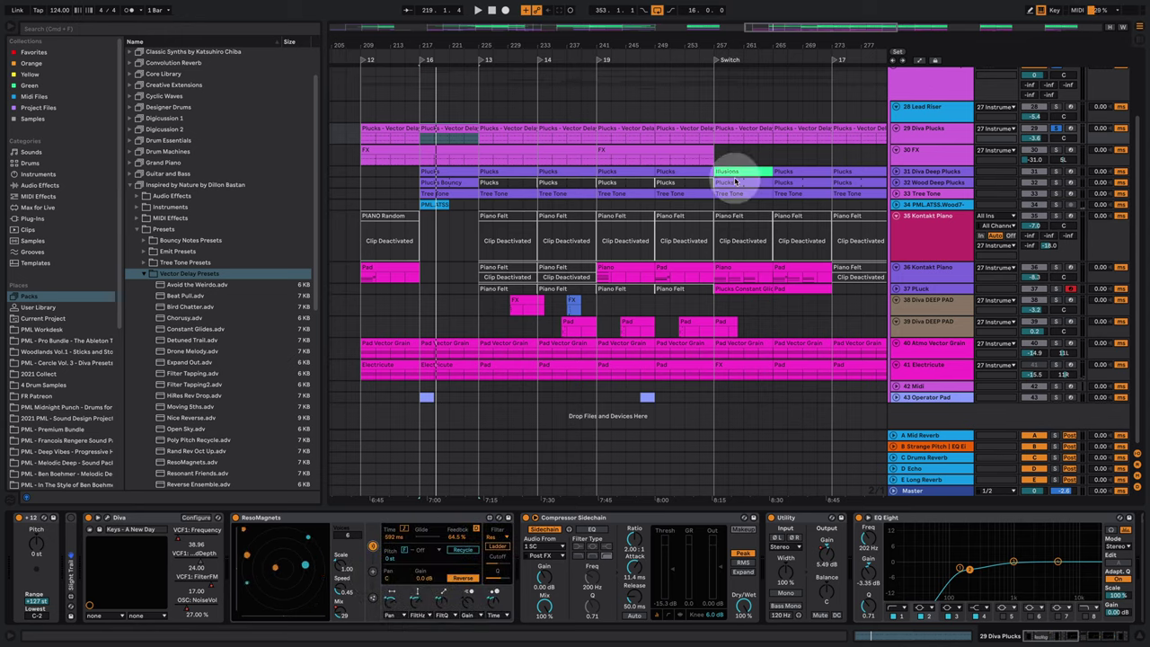
Audition the soloed Diva Plucks track with ResoMagnets bypassed and re-enabled, temporarily changing its mix.
key("space")
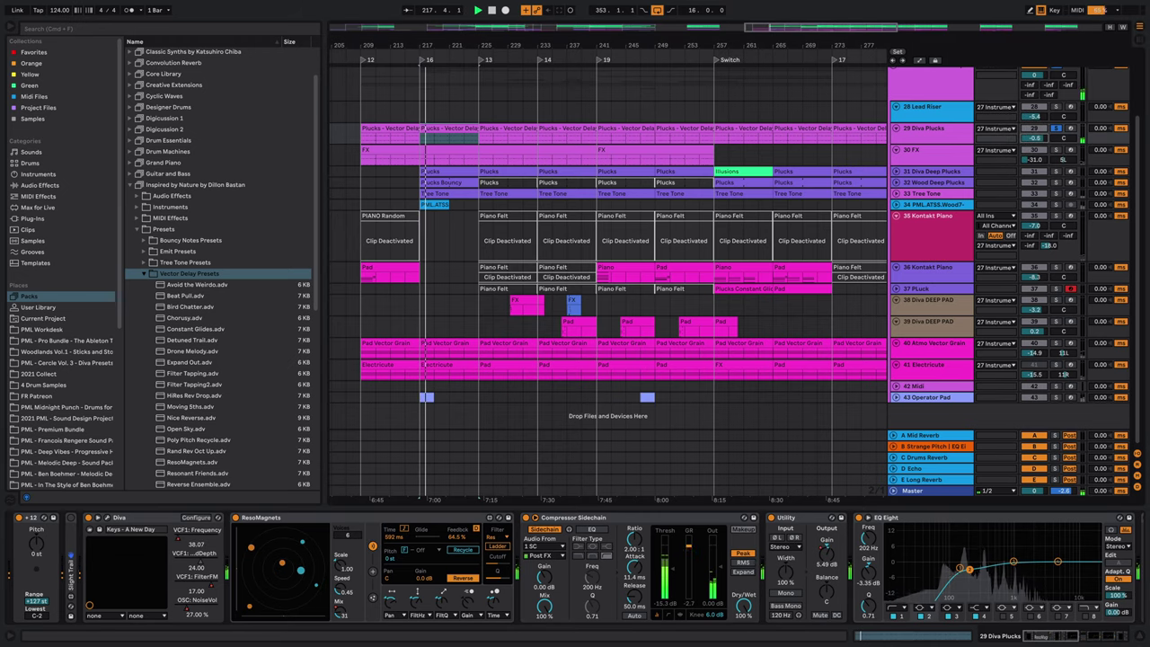
left_click(234, 519)
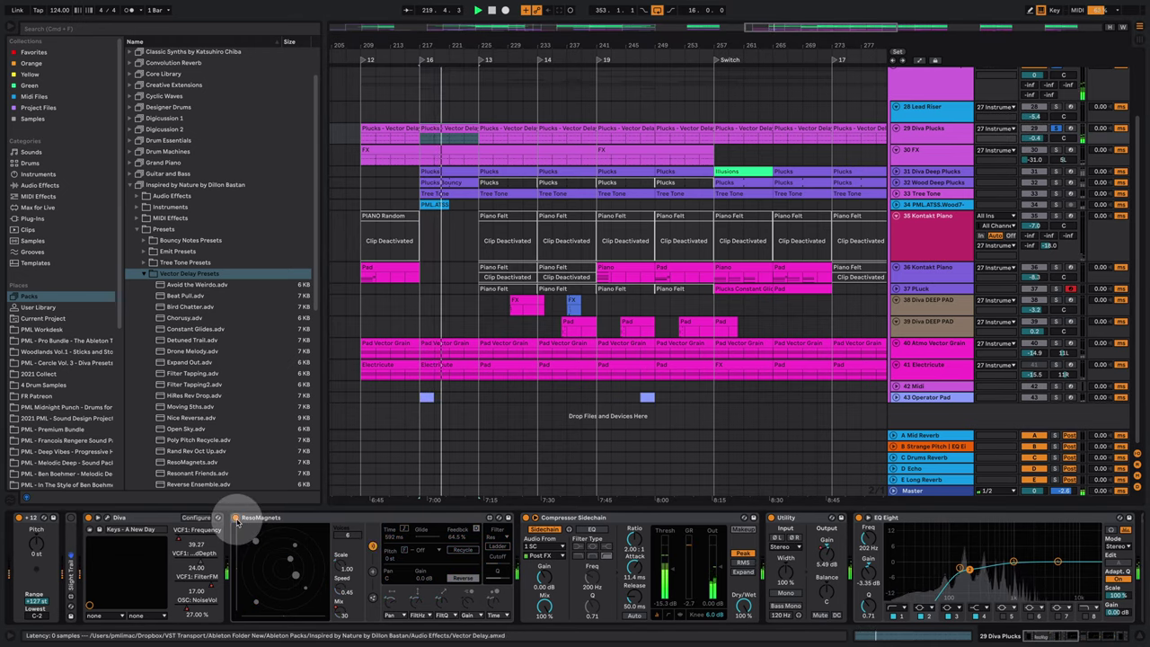
left_click(235, 519)
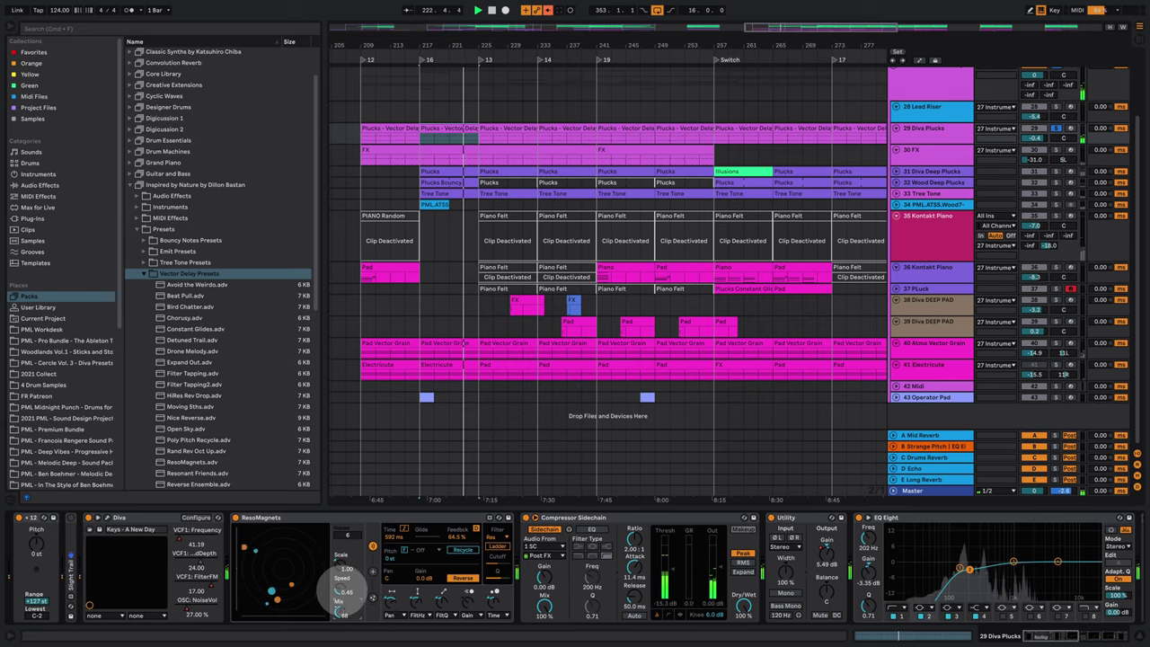
left_click_drag(345, 596, 341, 613)
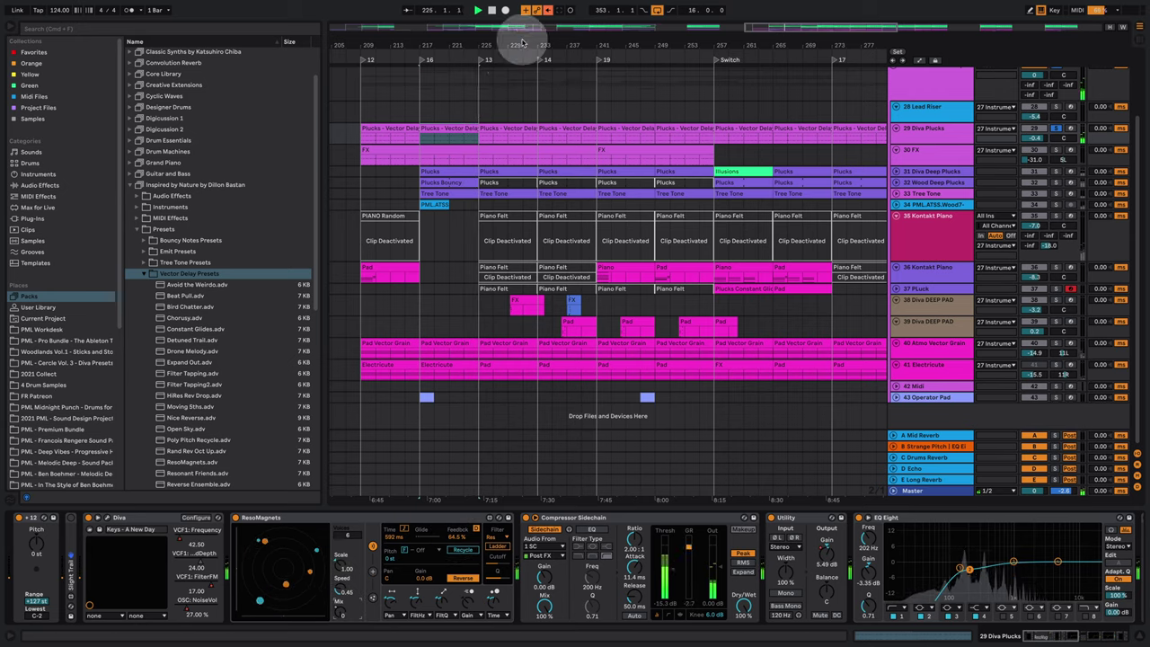
key("space")
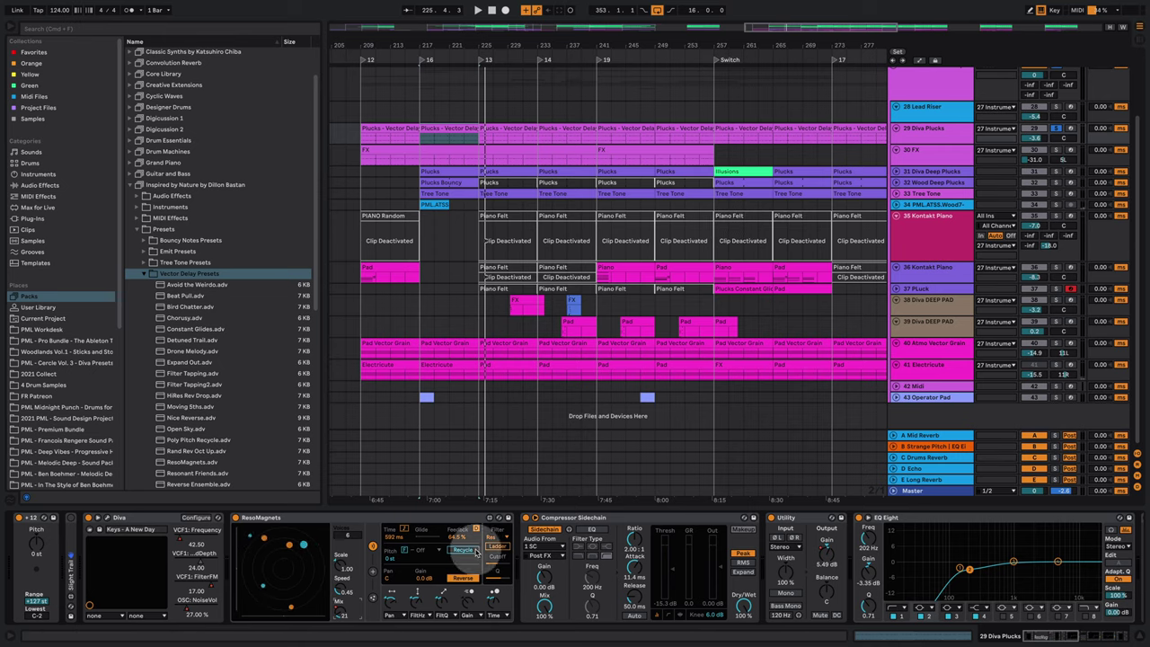
Unfold the 31 Diva Deep Plucks track to show its clips in full height.
scroll(643, 165, "up", 1)
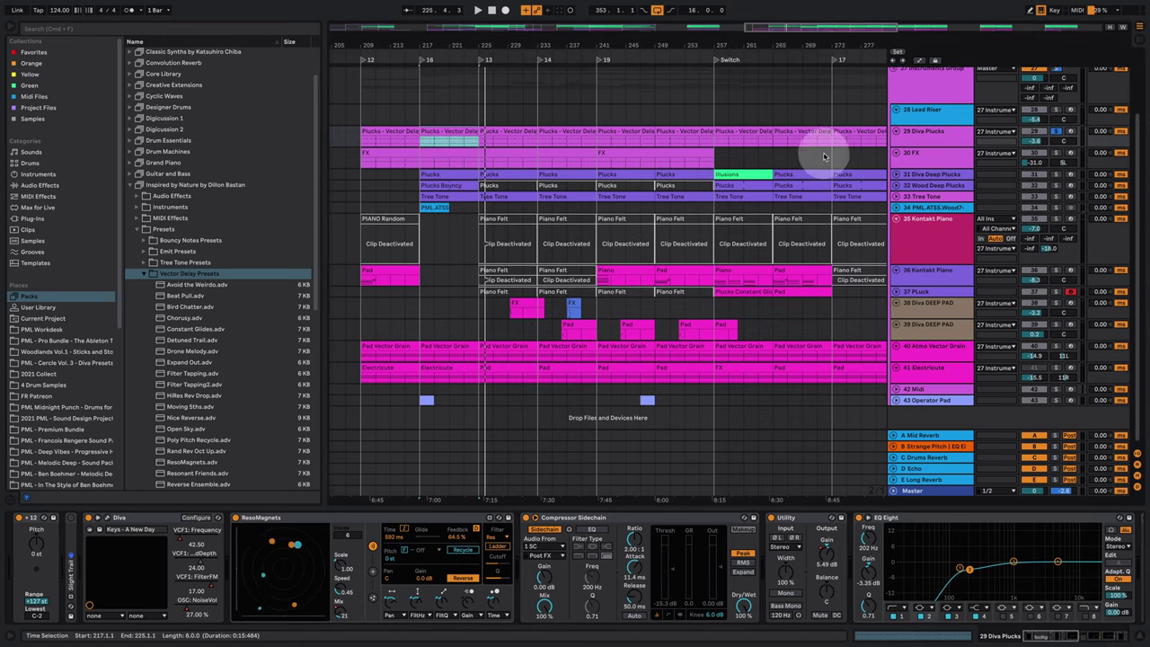
scroll(828, 156, "up", 2)
left_click(896, 194)
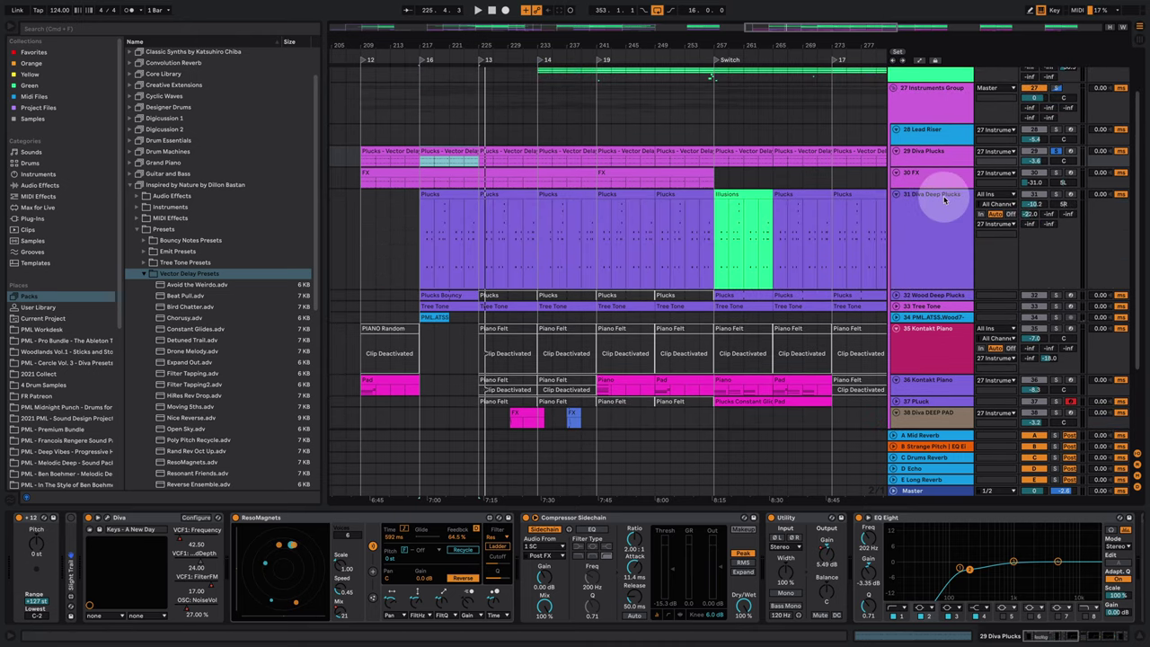
scroll(1060, 196, "up", 3)
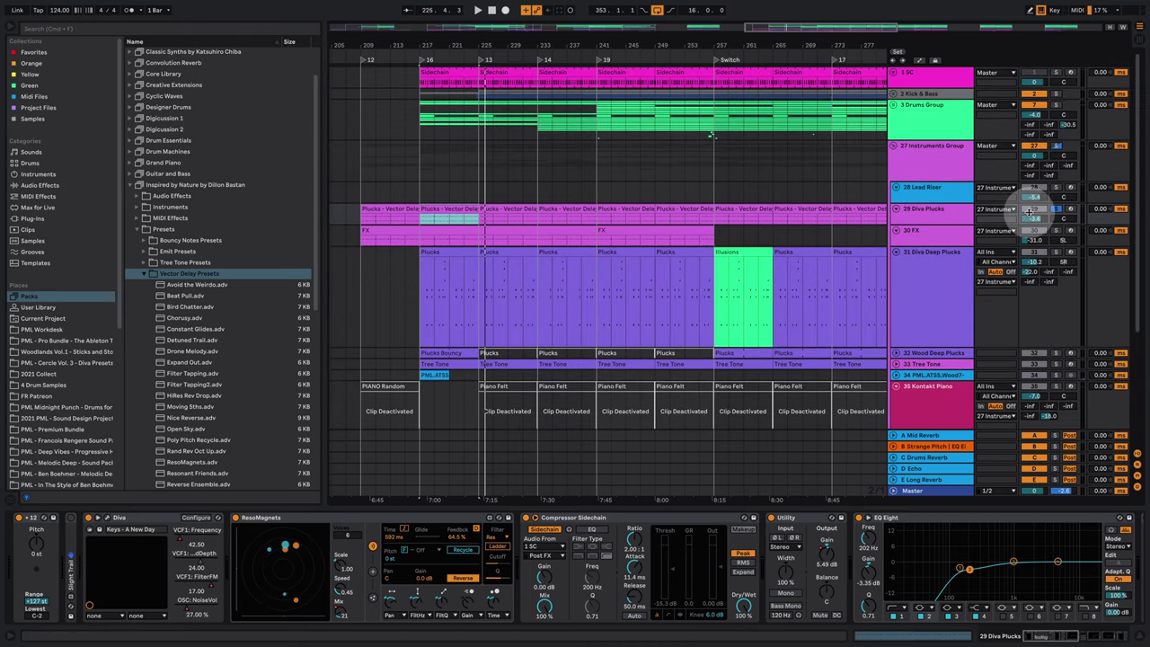
scroll(522, 134, "down", 1)
scroll(437, 167, "down", 4)
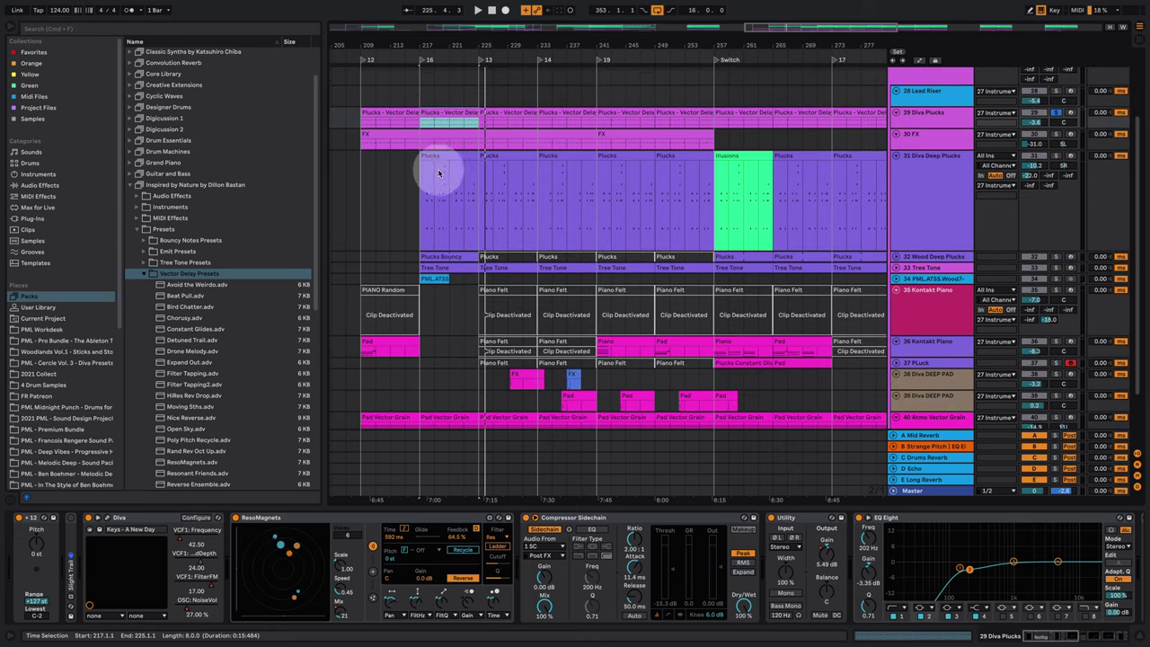
Unfold the 34 PML.ATSS.Wood7 audio track and audition it soloed from bar 217.
left_click(896, 278)
left_click(927, 281)
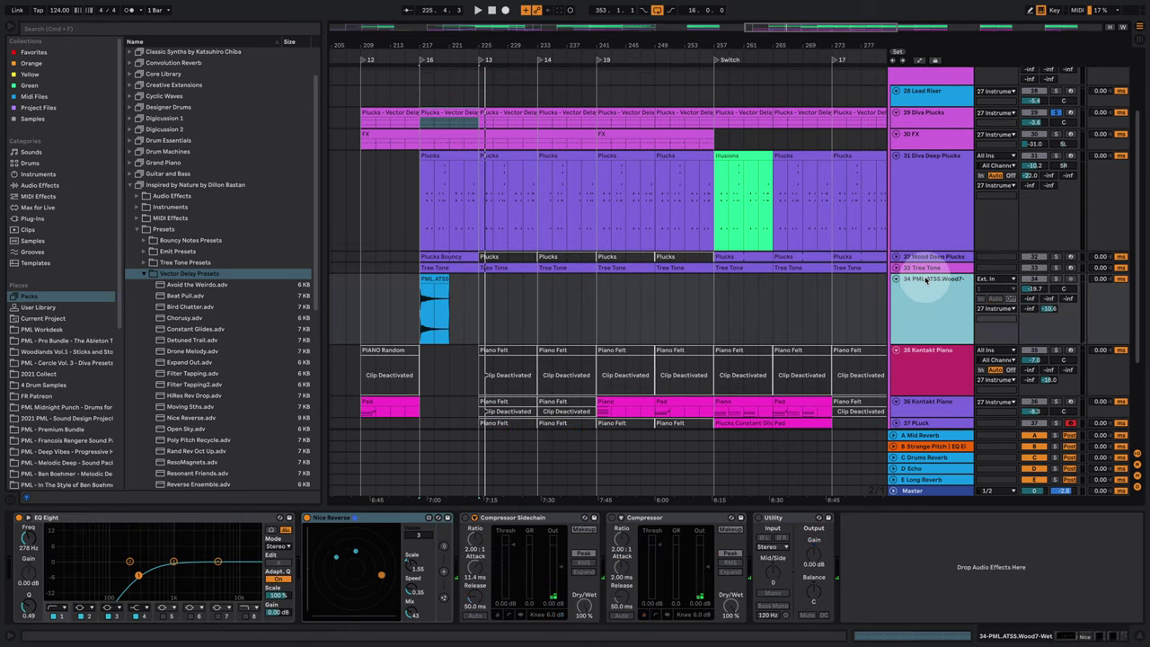
left_click(426, 312)
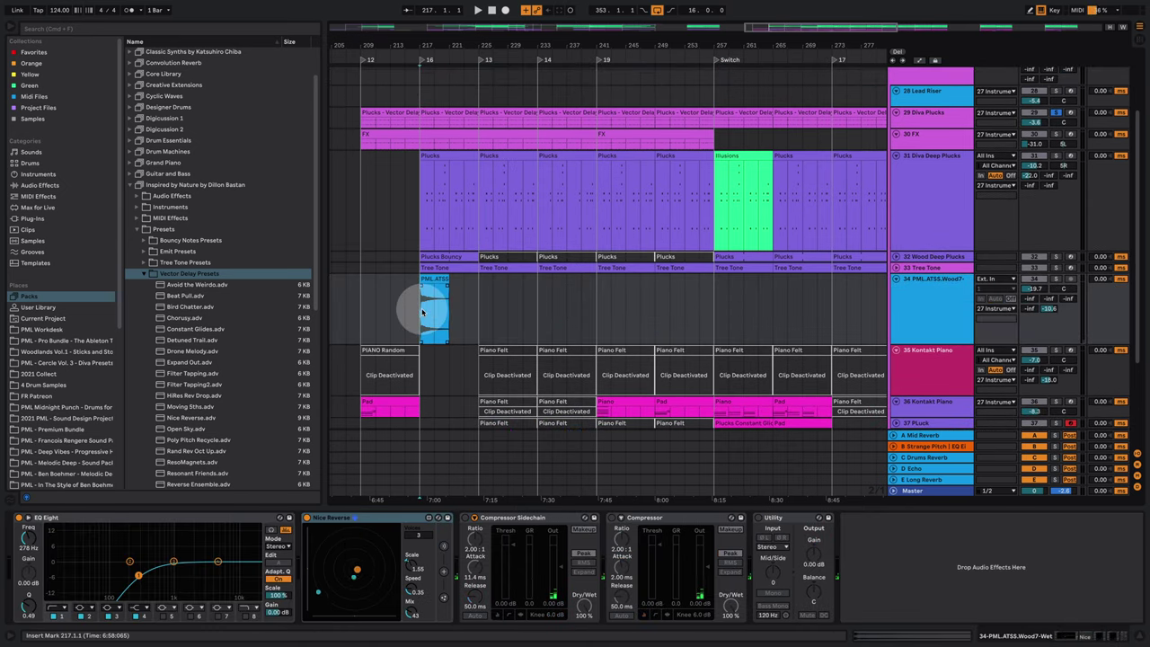
key("space")
left_click(1057, 280)
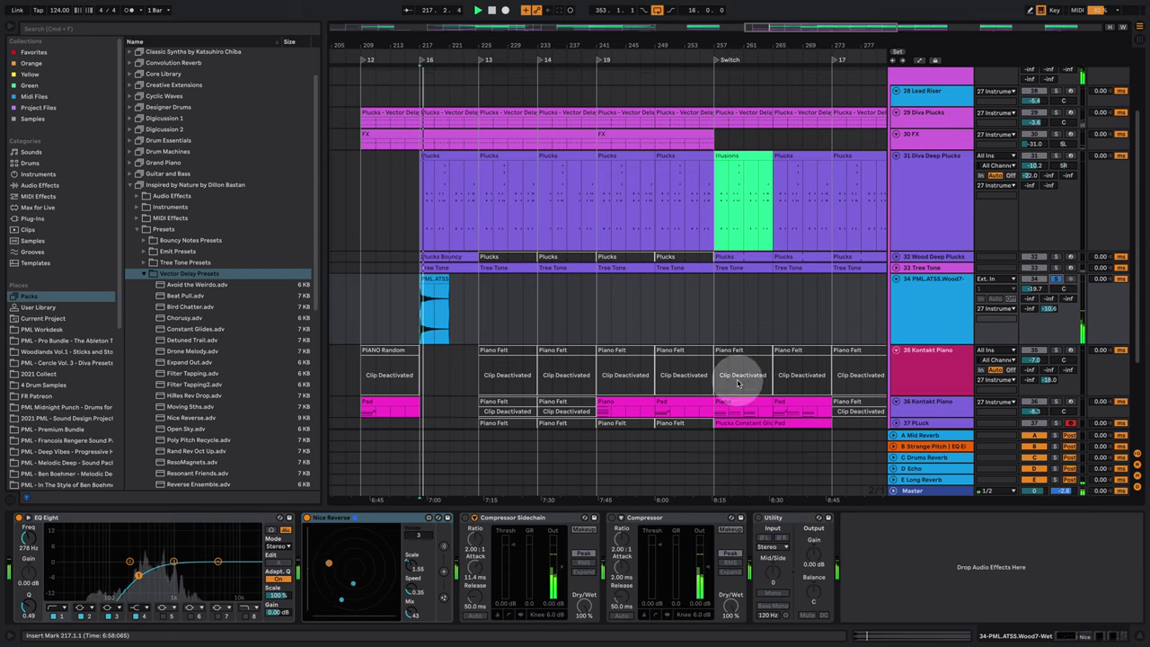
Compare the soloed Wood7 sample with the Nice Reverse device bypassed and active, temporarily varying the device's mix.
left_click(310, 519)
key("space")
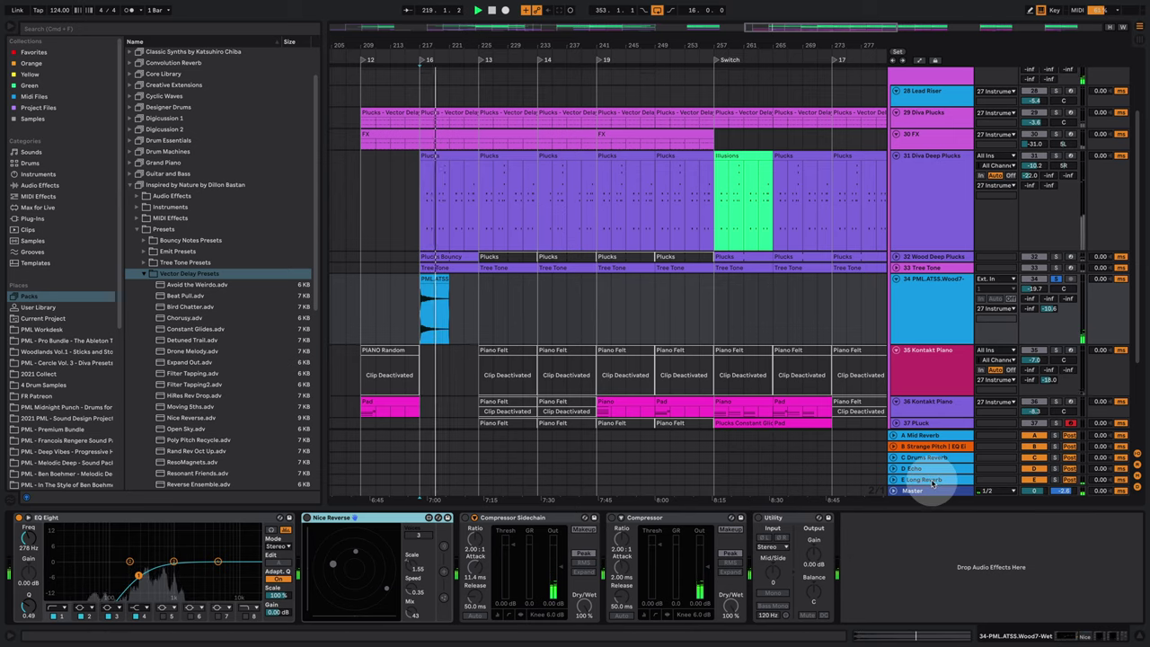
key("space")
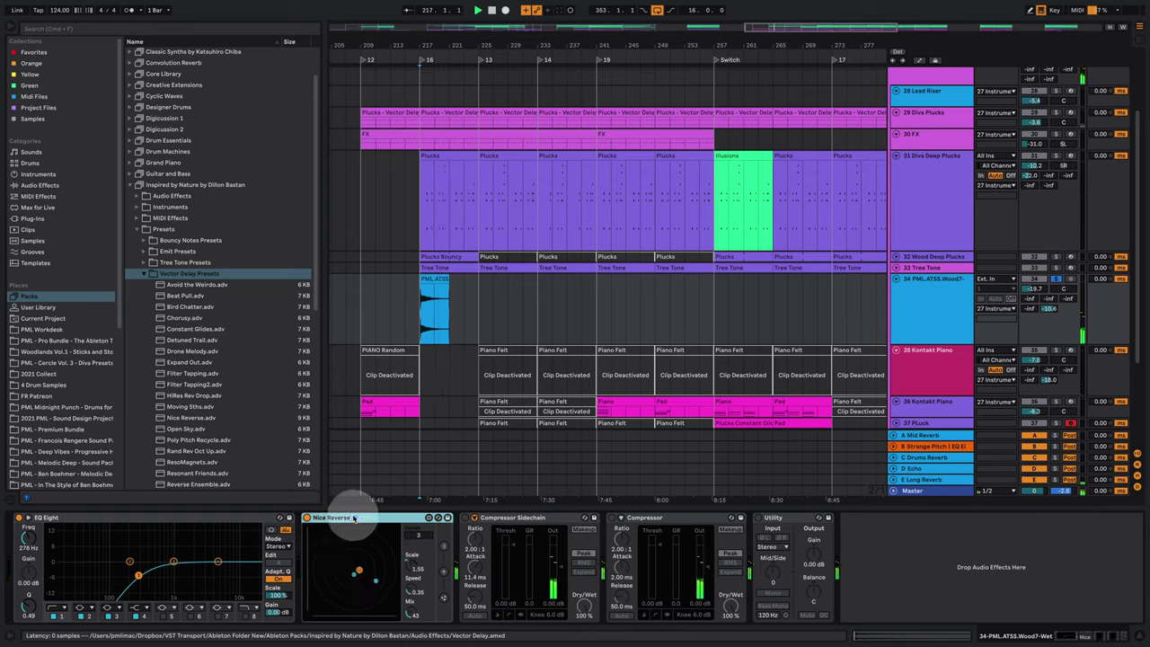
key("space")
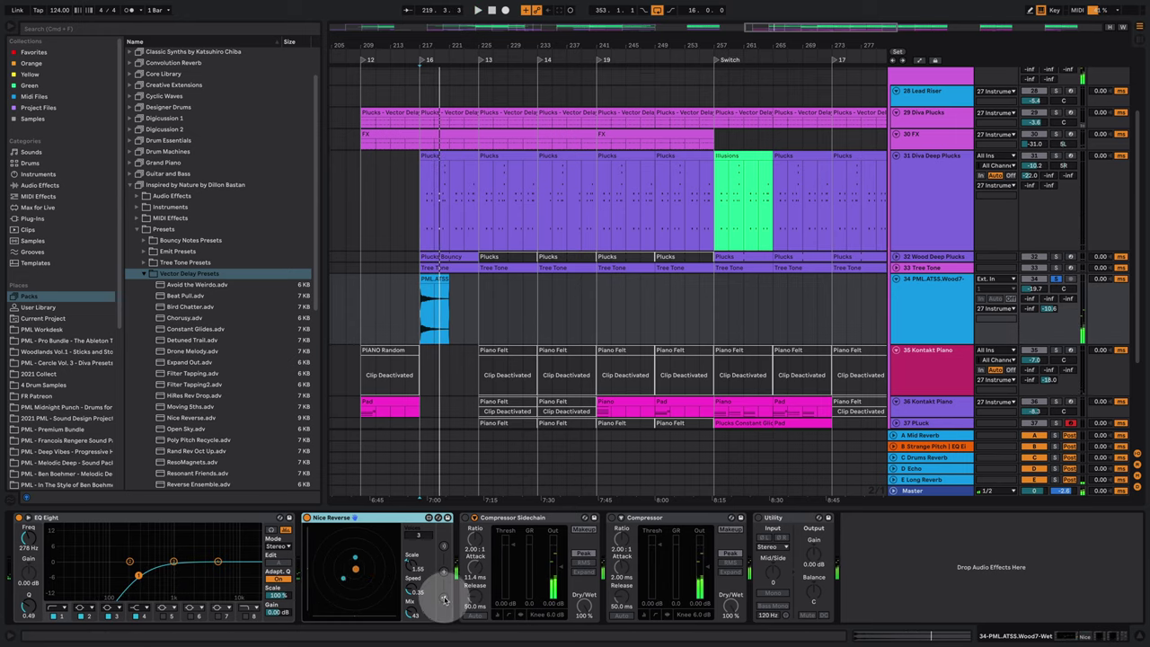
left_click_drag(411, 611, 413, 562)
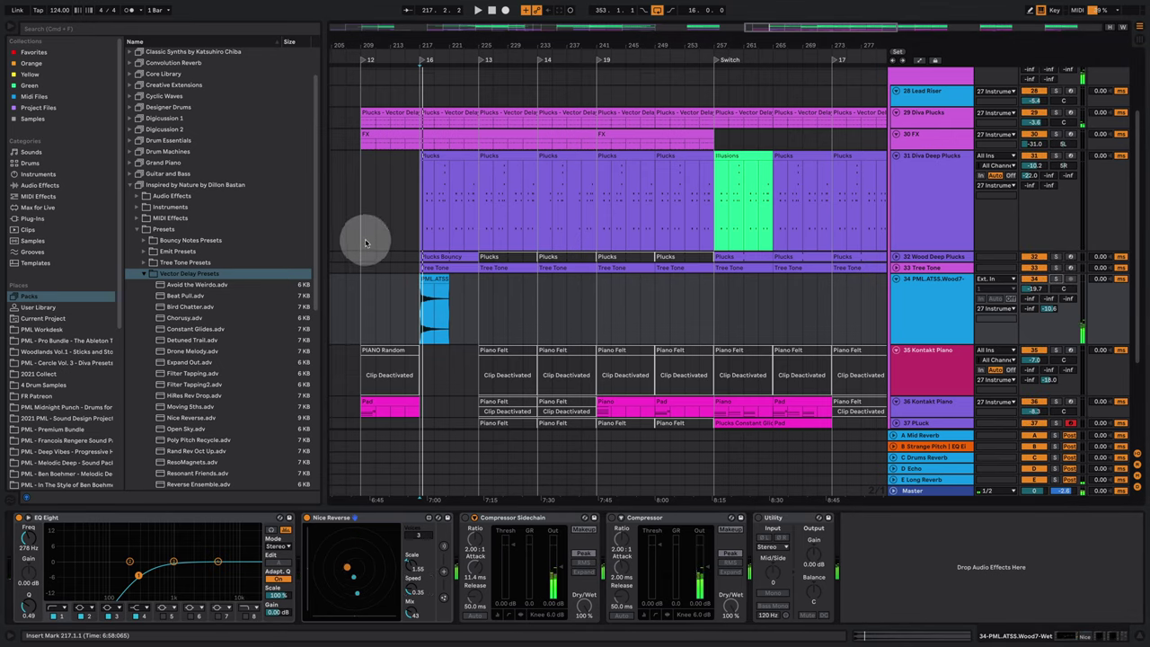
Play the full arrangement from bar 215 and inspect the notes of the 31 Diva Deep Plucks clip at bar 217.
scroll(377, 256, "up", 3)
scroll(403, 177, "down", 3)
left_click(400, 197)
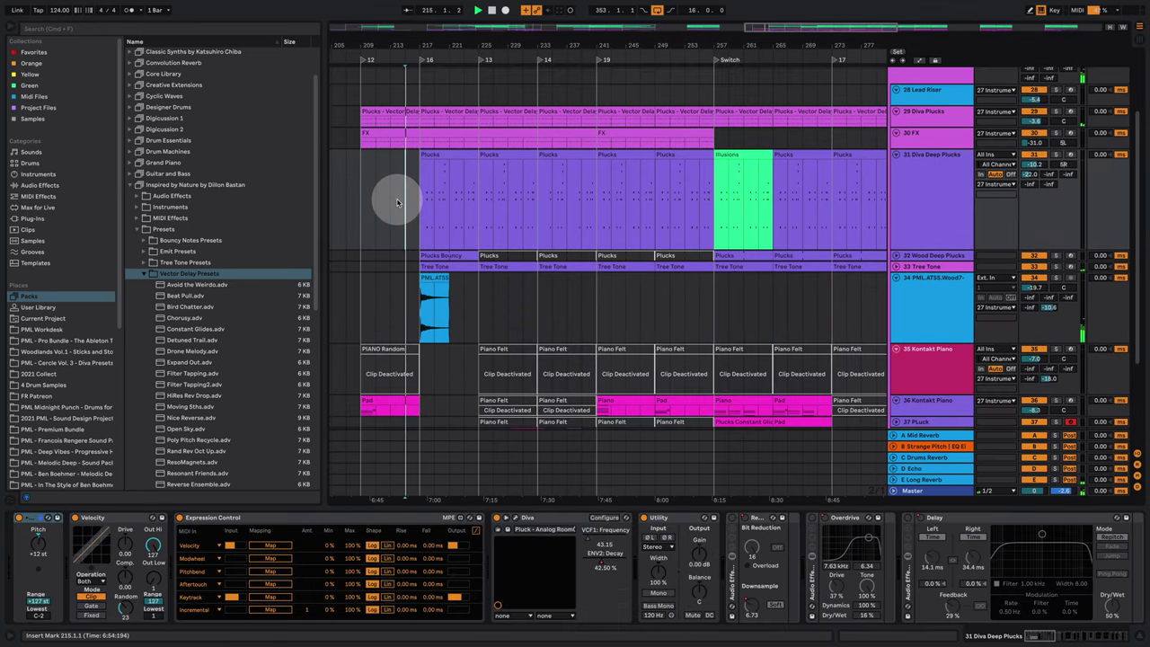
scroll(407, 260, "down", 2)
scroll(407, 259, "down", 2)
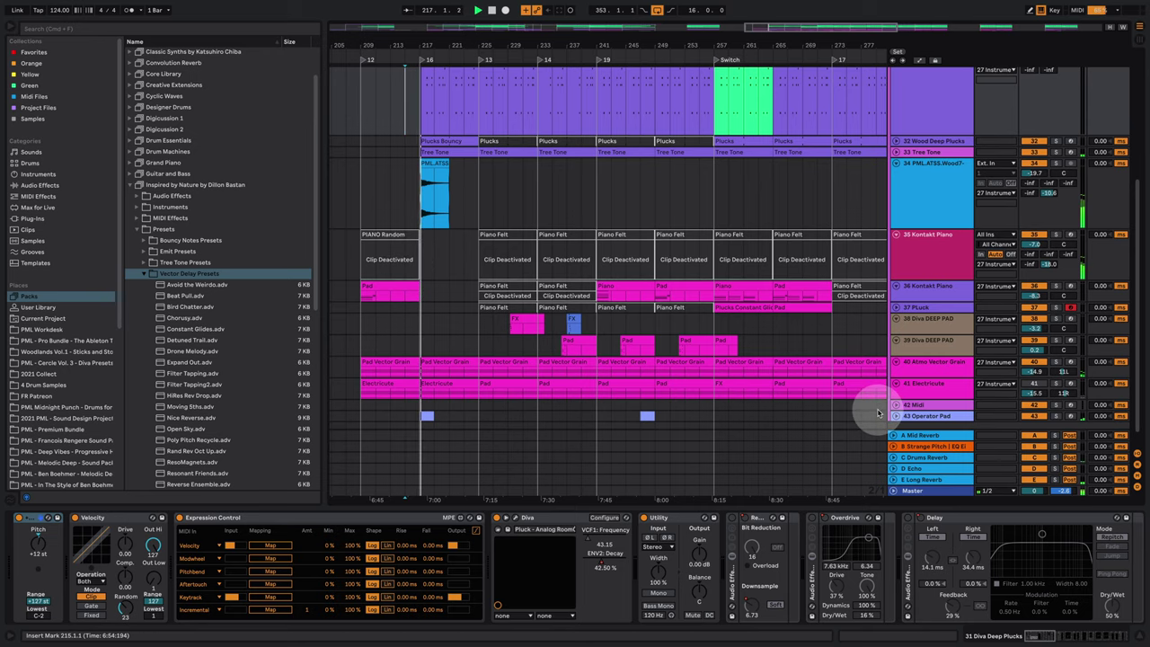
scroll(616, 261, "up", 6)
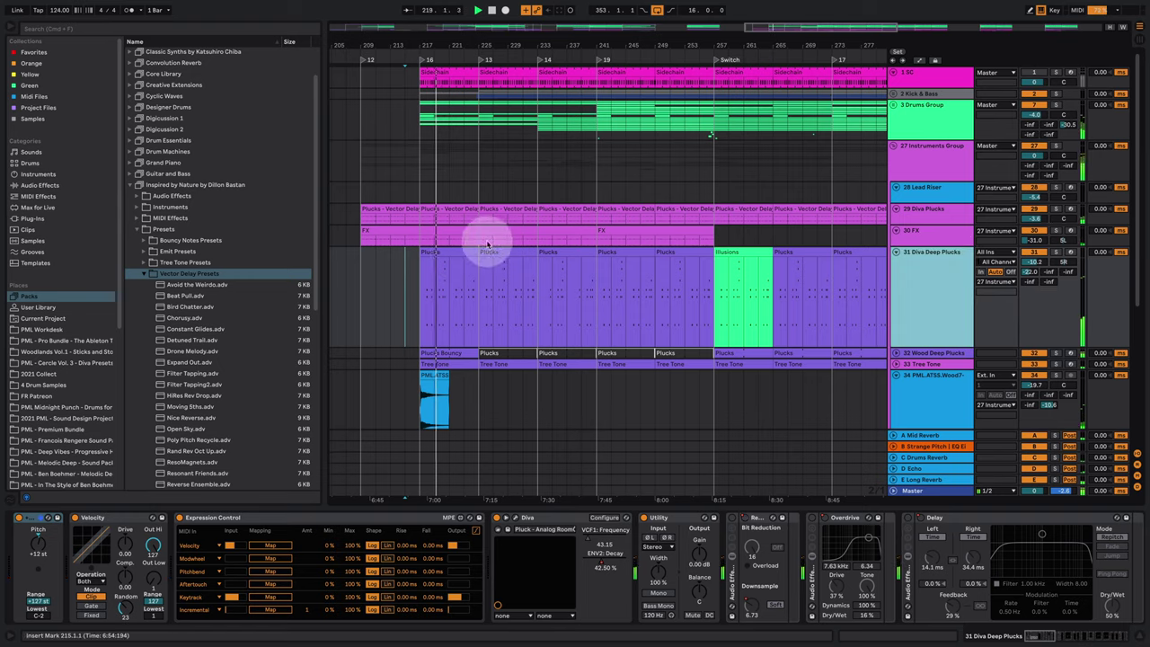
double_click(455, 249)
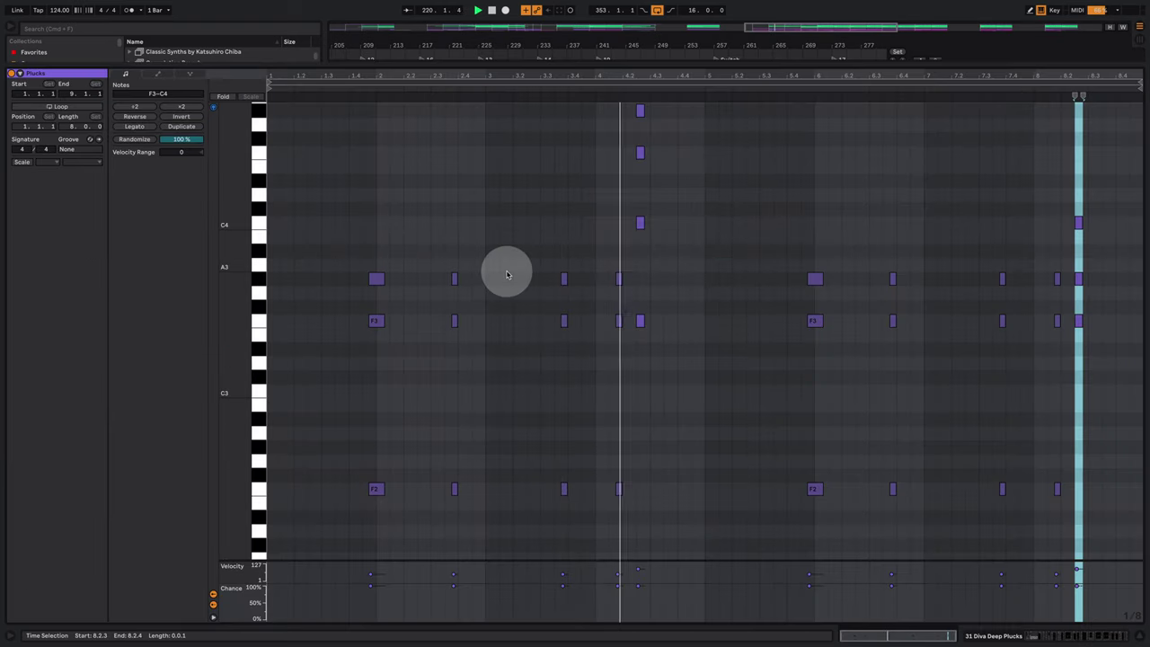
left_click(1069, 640)
Mute the 32 Wood Deep Plucks track during playback.
scroll(791, 278, "up", 3)
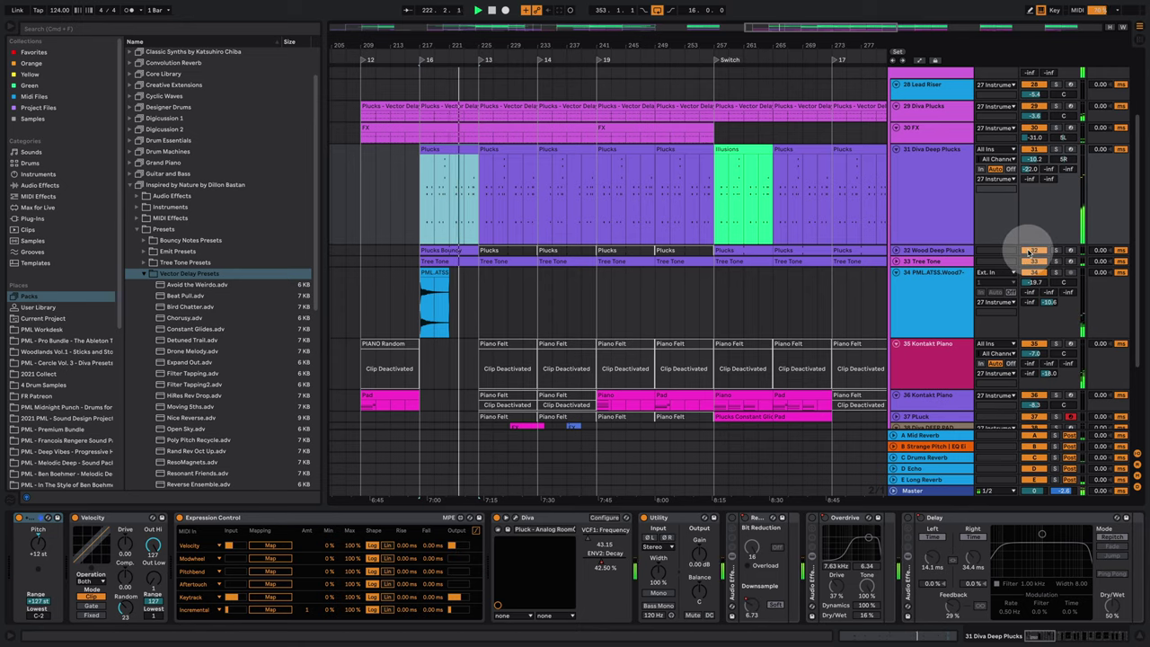
left_click(1033, 250)
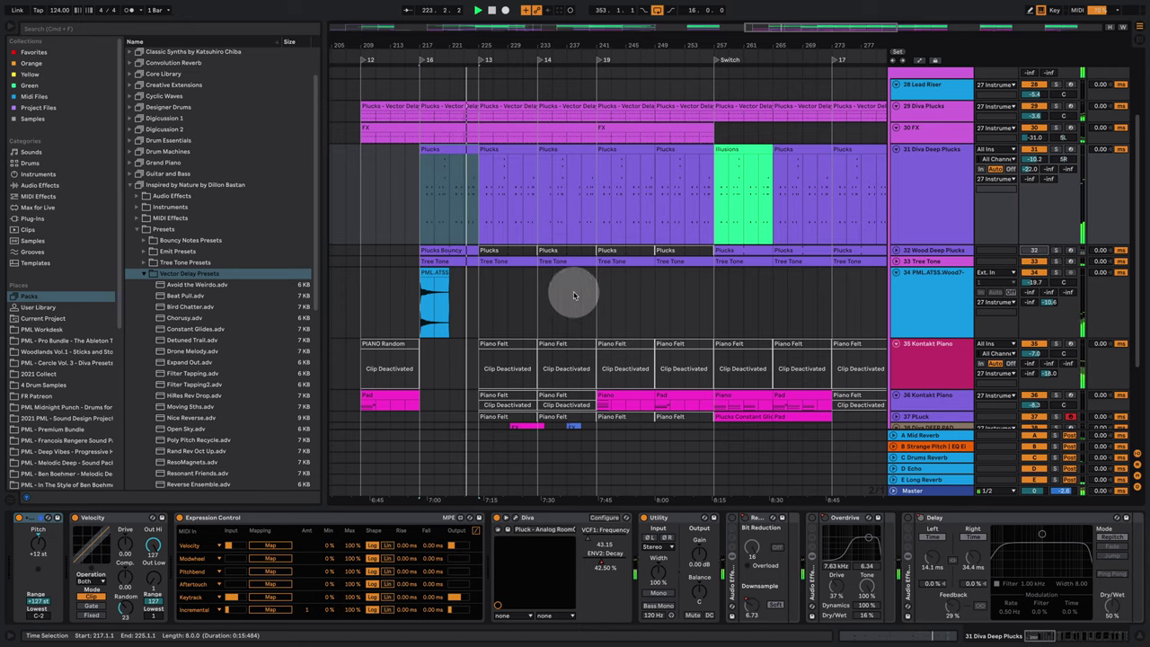
Look through the tracks inside the Drums Group, fold it again, and unfold the Kick & Bass group.
scroll(513, 277, "up", 5)
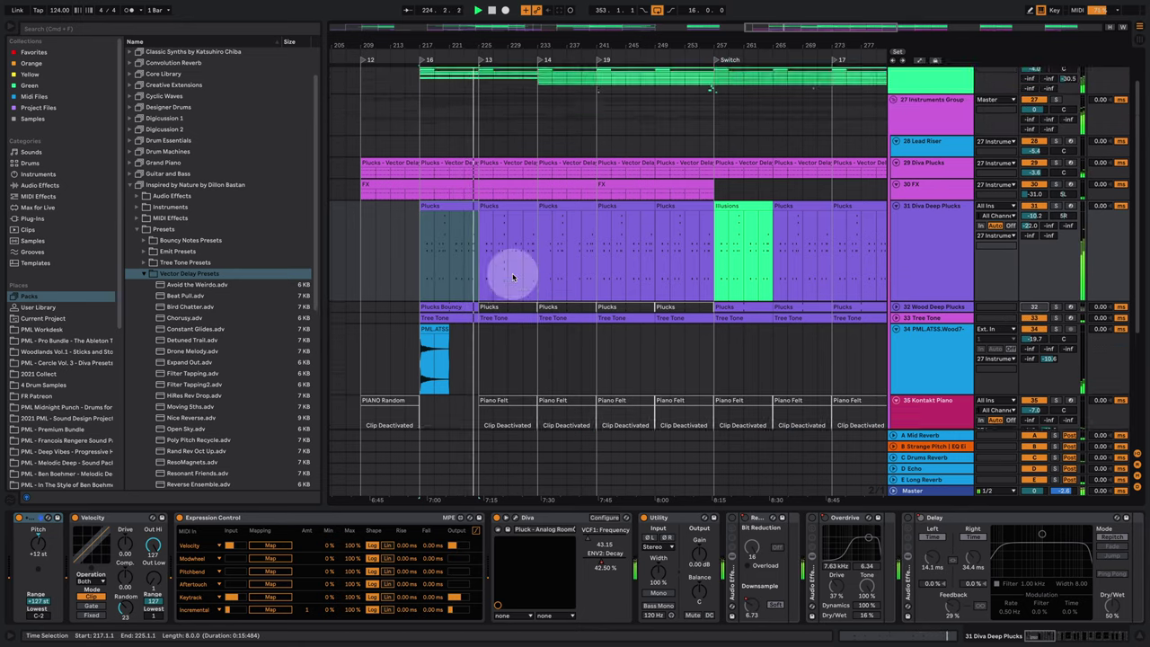
left_click_drag(484, 44, 483, 61)
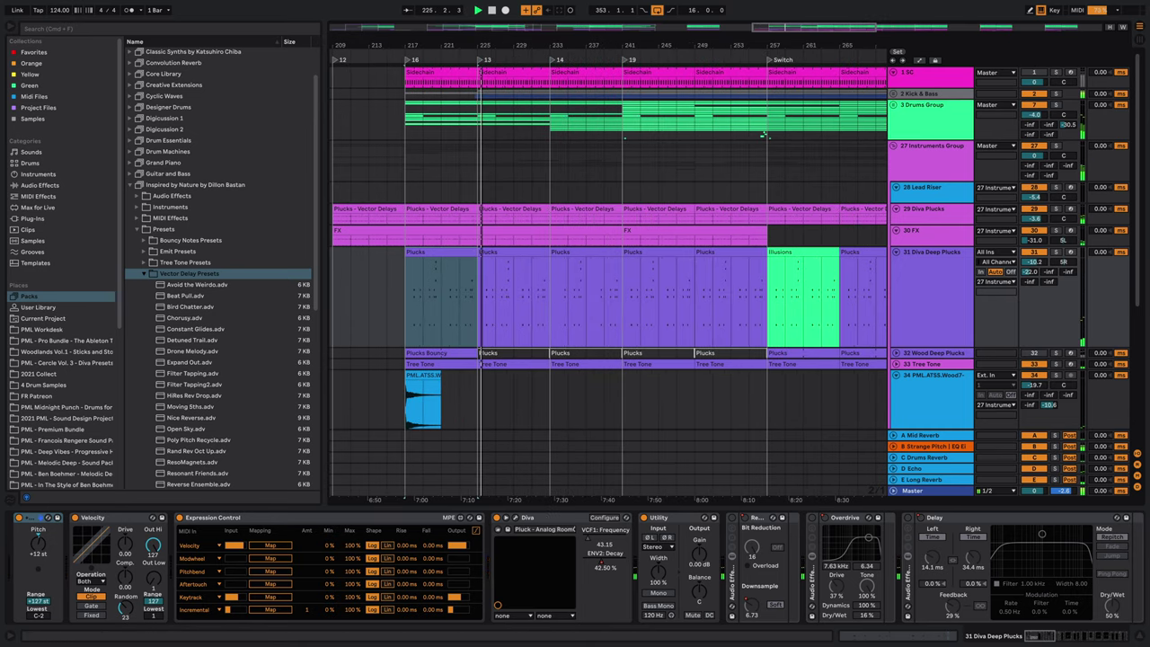
left_click(893, 106)
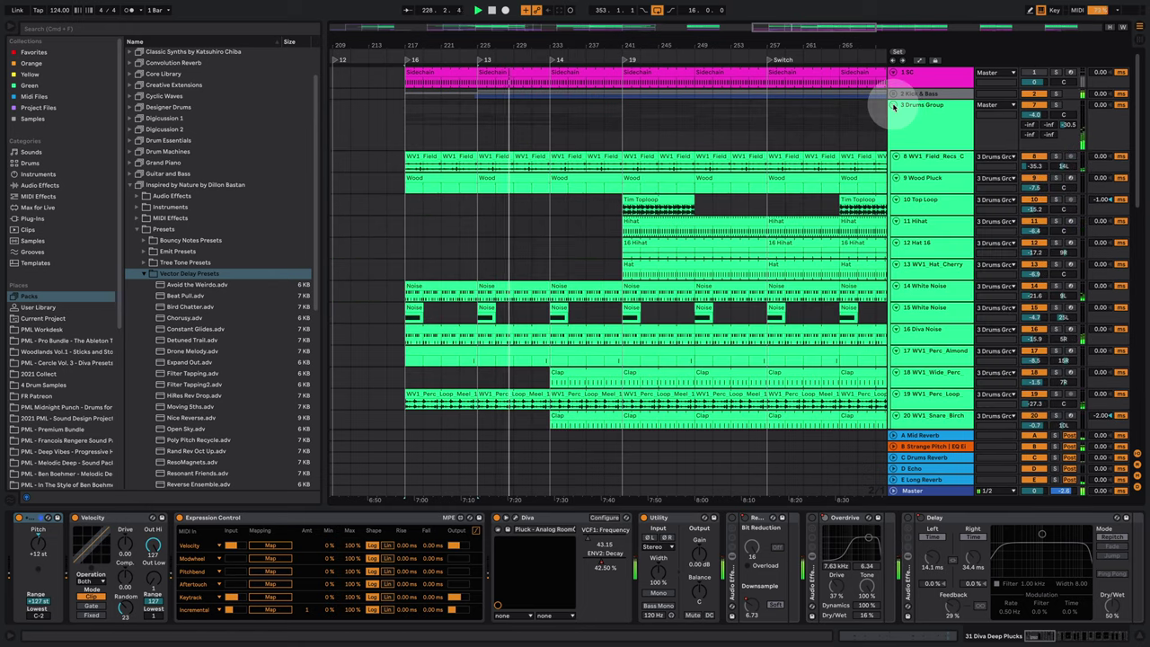
left_click(893, 106)
left_click(894, 94)
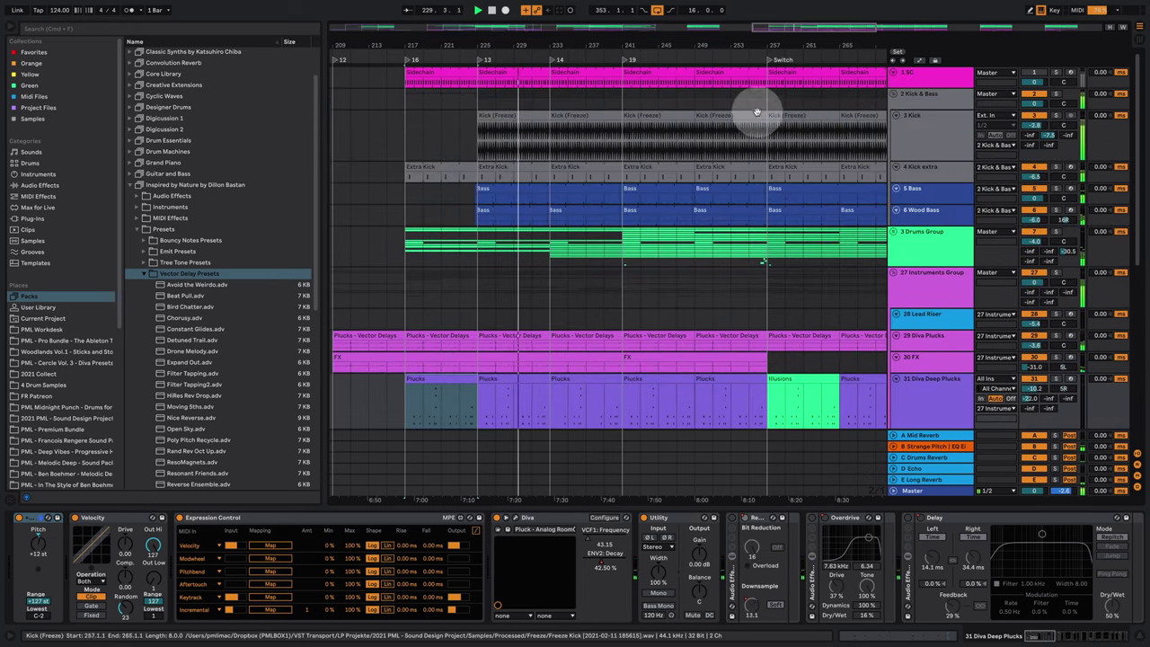
View the device chains of the 5 Bass, 3 Kick and 4 Kick extra tracks during playback.
left_click(926, 189)
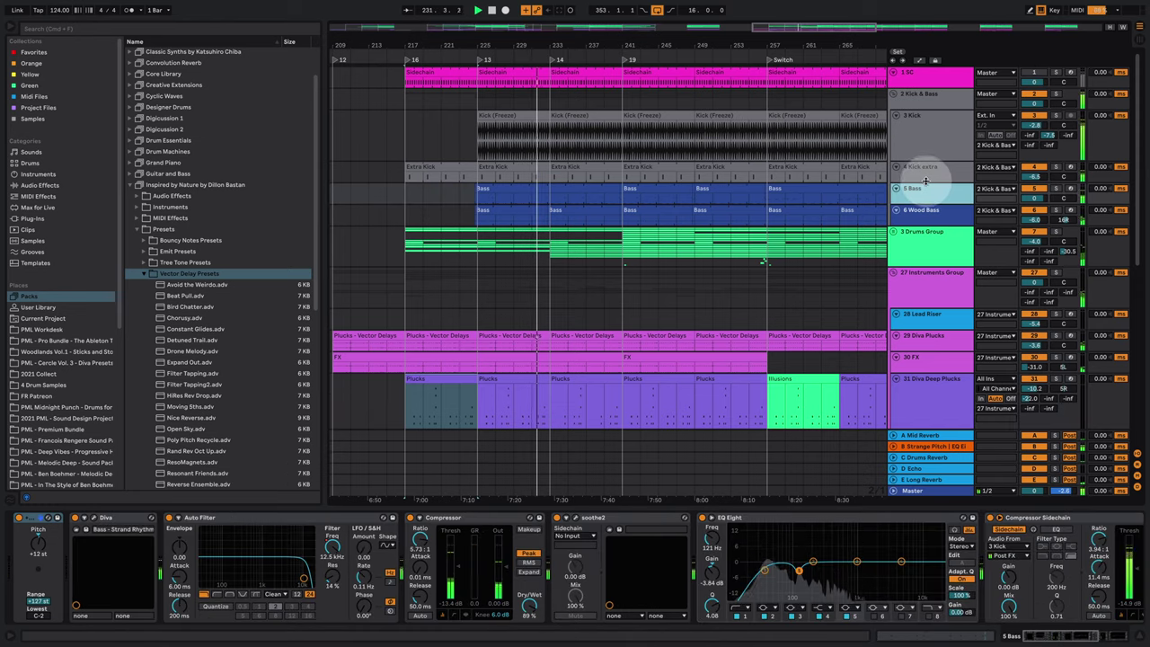
left_click(922, 131)
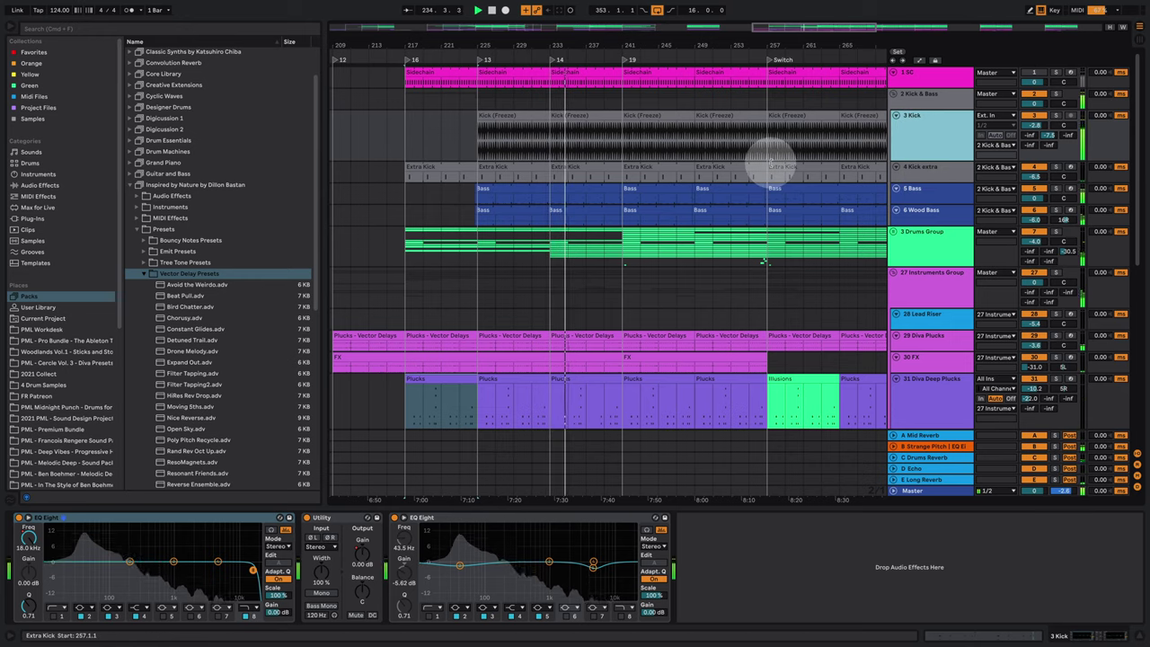
left_click(933, 173)
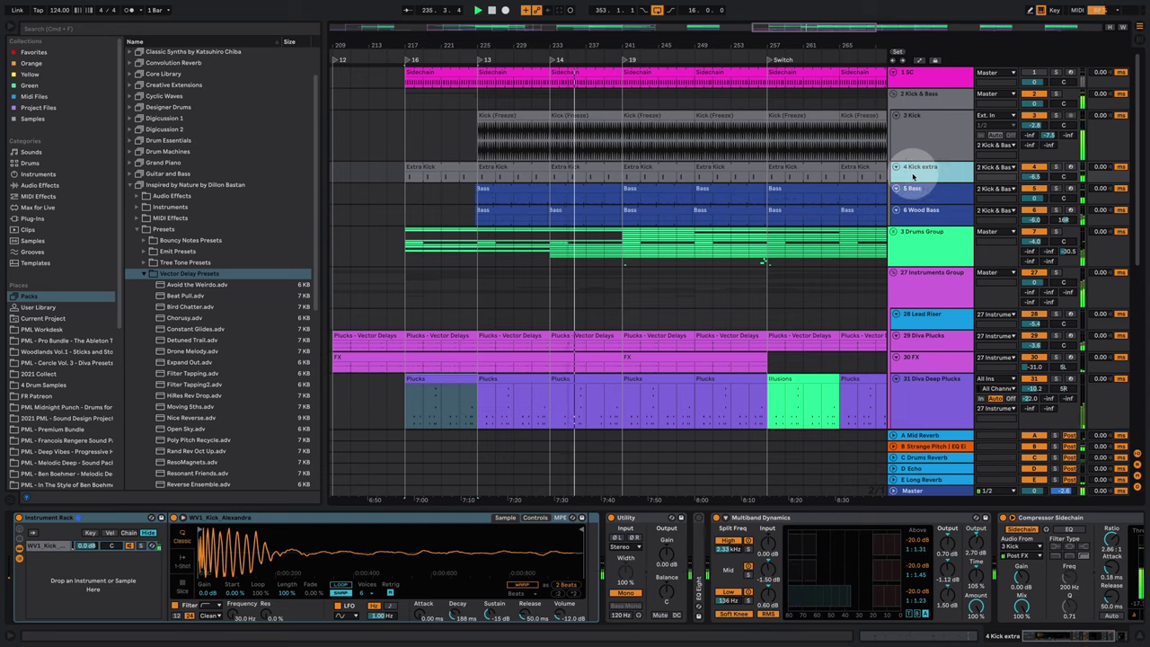
Hide the device view, solo the 38 Diva DEEP PAD track and play its FX clip from bar 229.
left_click(1141, 634)
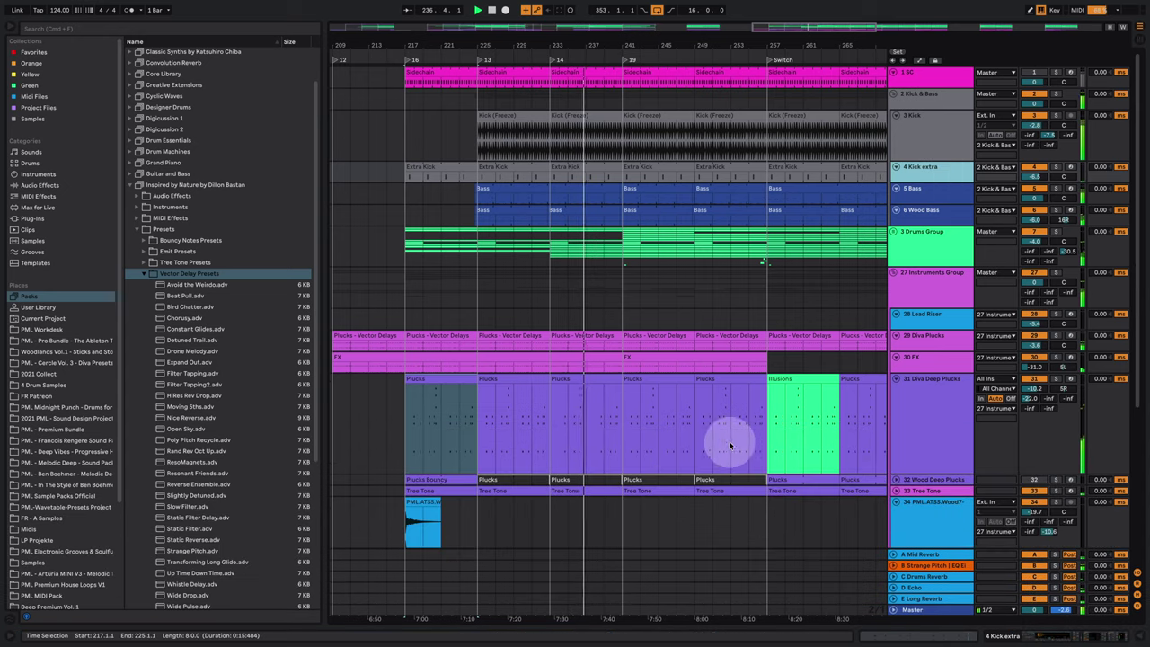
scroll(668, 392, "down", 2)
left_click_drag(603, 43, 546, 36)
scroll(571, 265, "up", 2)
scroll(565, 303, "down", 6)
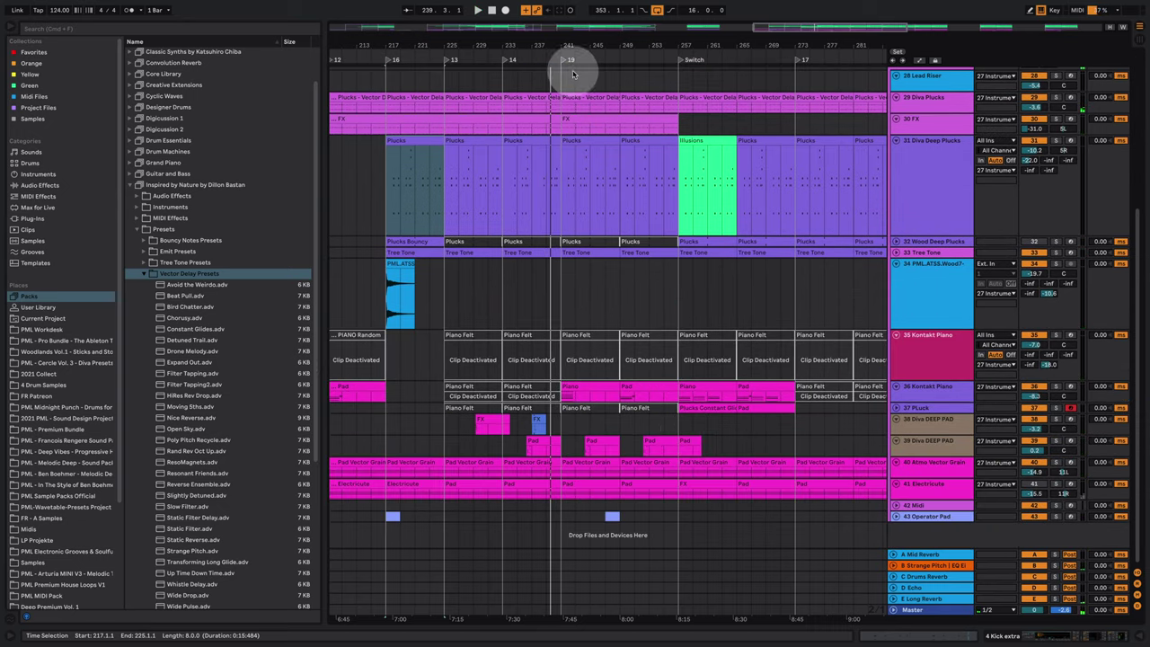
left_click_drag(526, 45, 527, 80)
left_click_drag(582, 44, 686, 41)
left_click(444, 433)
left_click(922, 394)
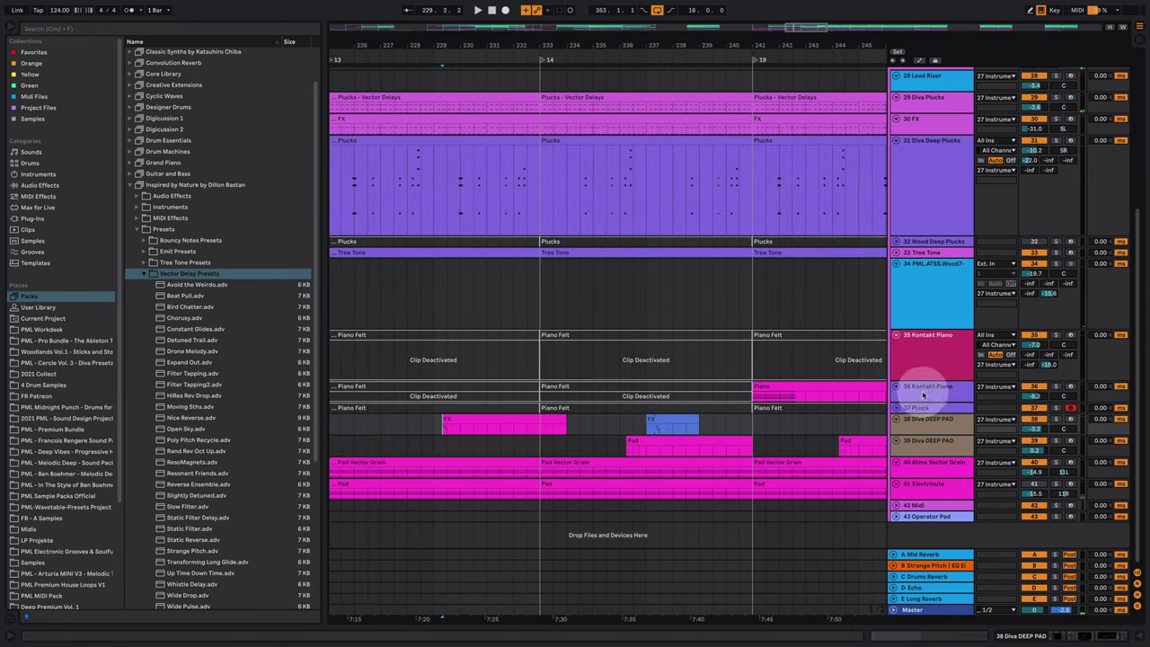
left_click(1055, 421)
key("space")
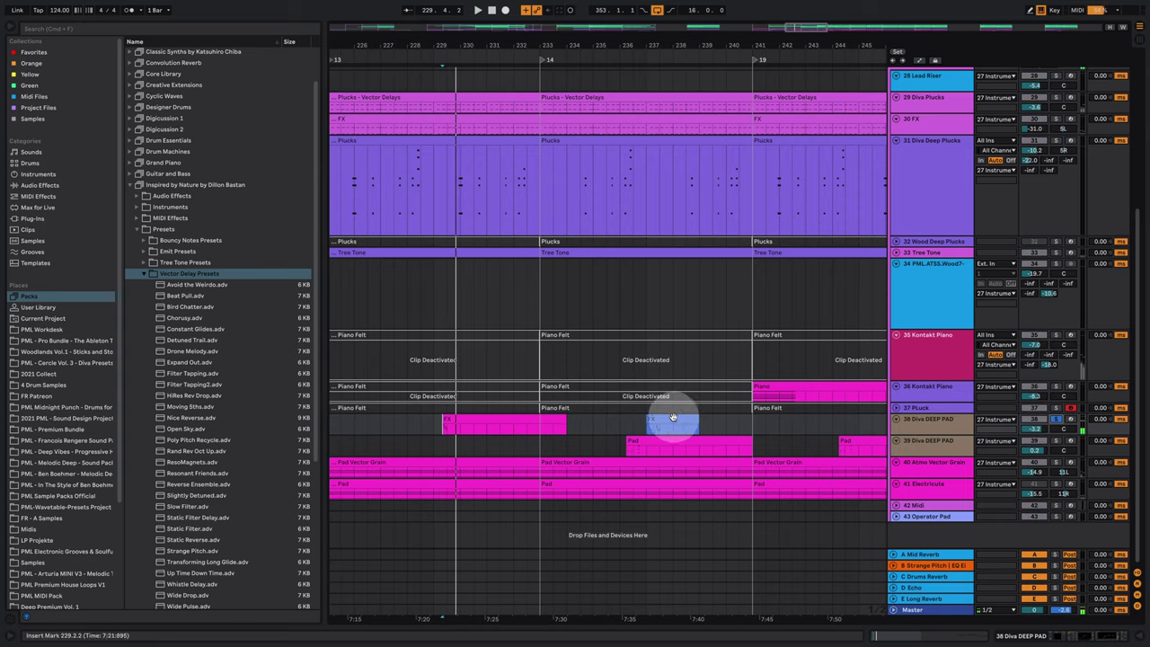
Inspect the notes of the FX clip at bar 237 on 38 Diva DEEP PAD and view that track's device chain.
left_click(658, 423)
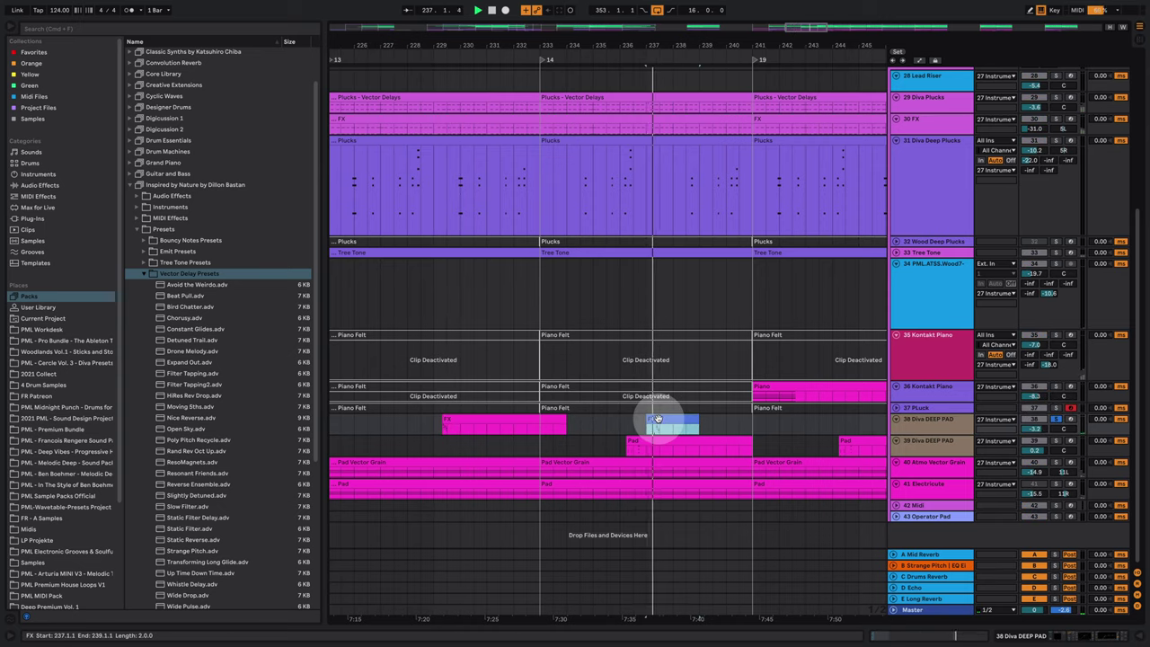
double_click(658, 422)
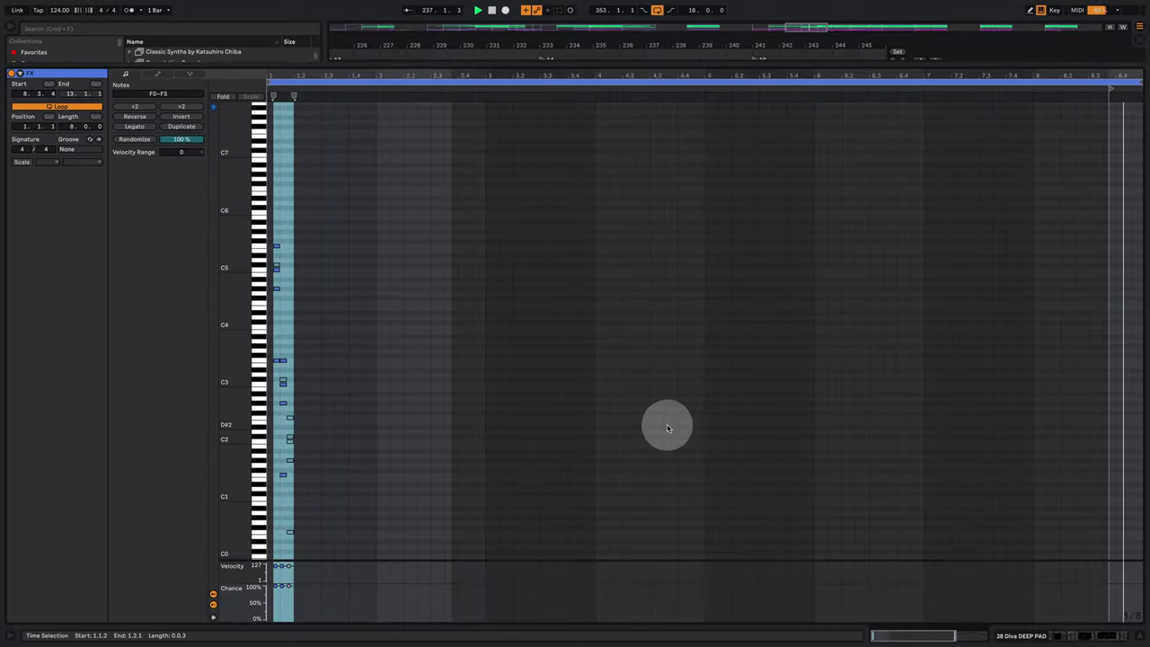
left_click_drag(288, 75, 391, 562)
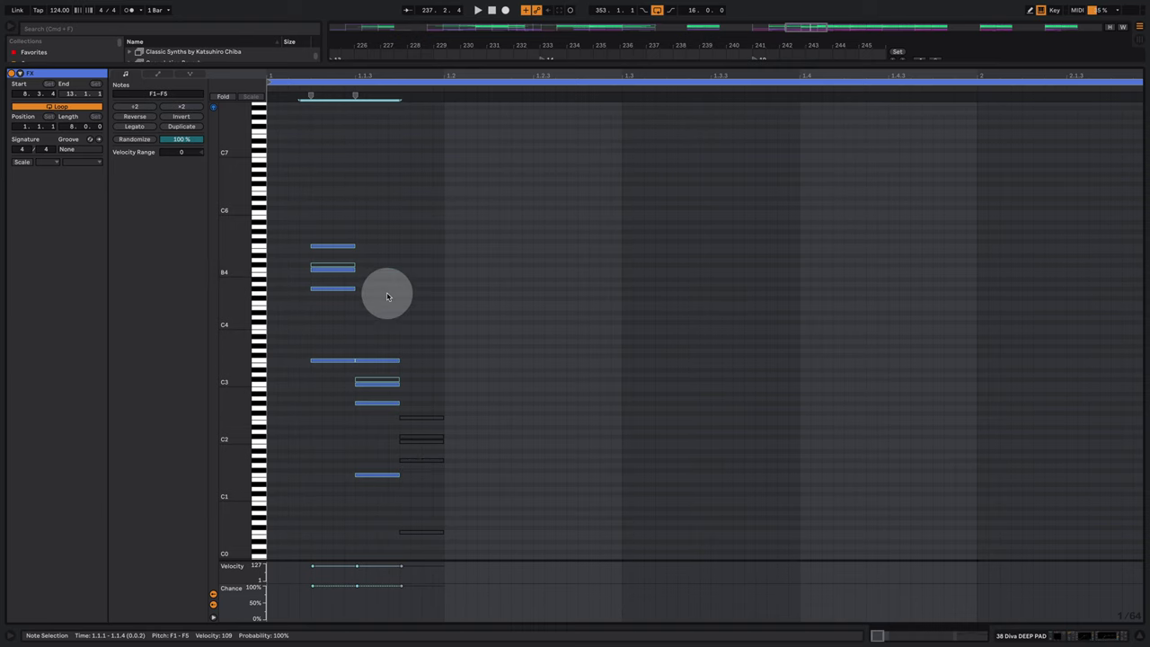
left_click(486, 413)
left_click(1062, 639)
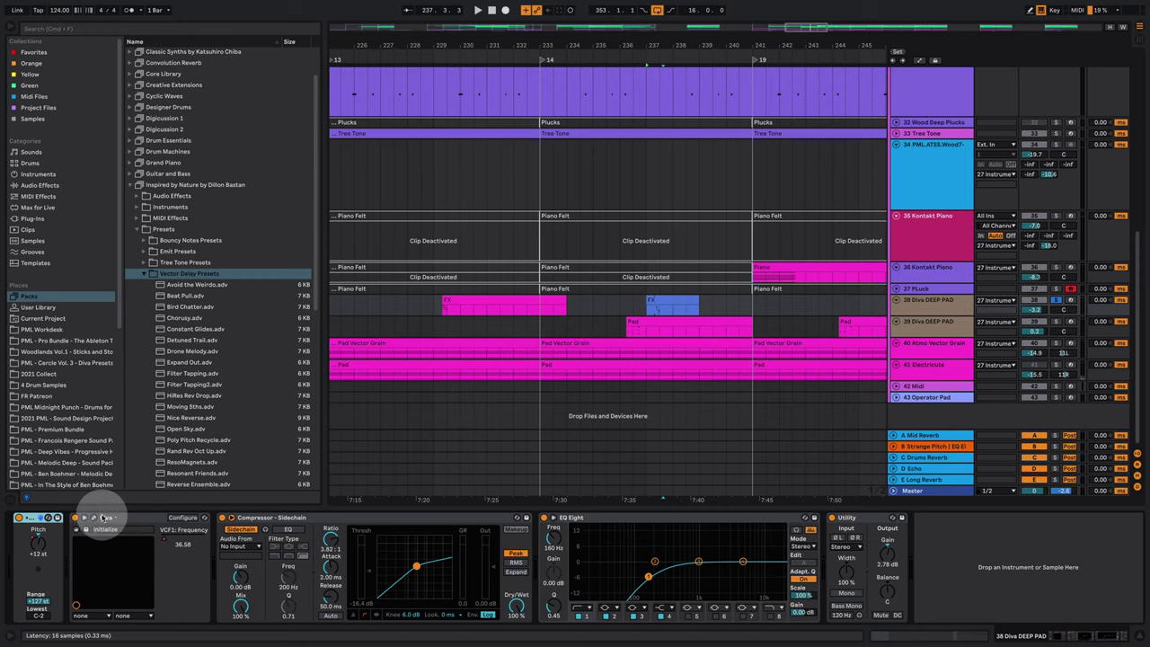
Solo the 39 Diva DEEP PAD track and play its Pad clip at bar 236 with Wide Drop and Filter Tapping2 turned off.
left_click(656, 326)
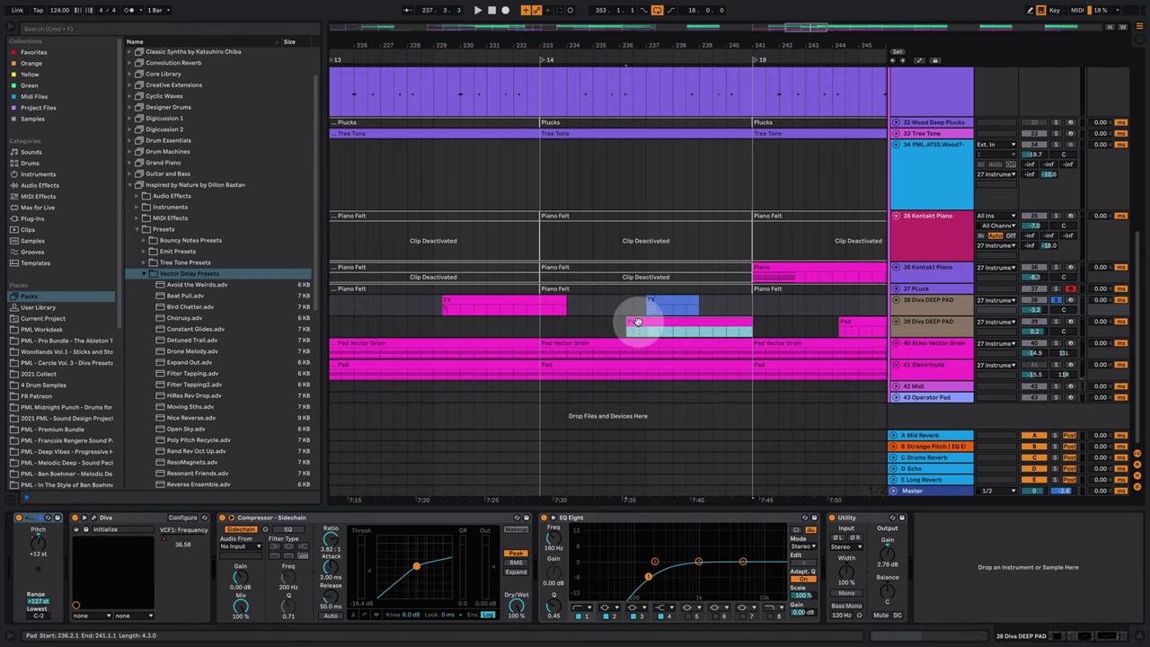
left_click(1057, 322)
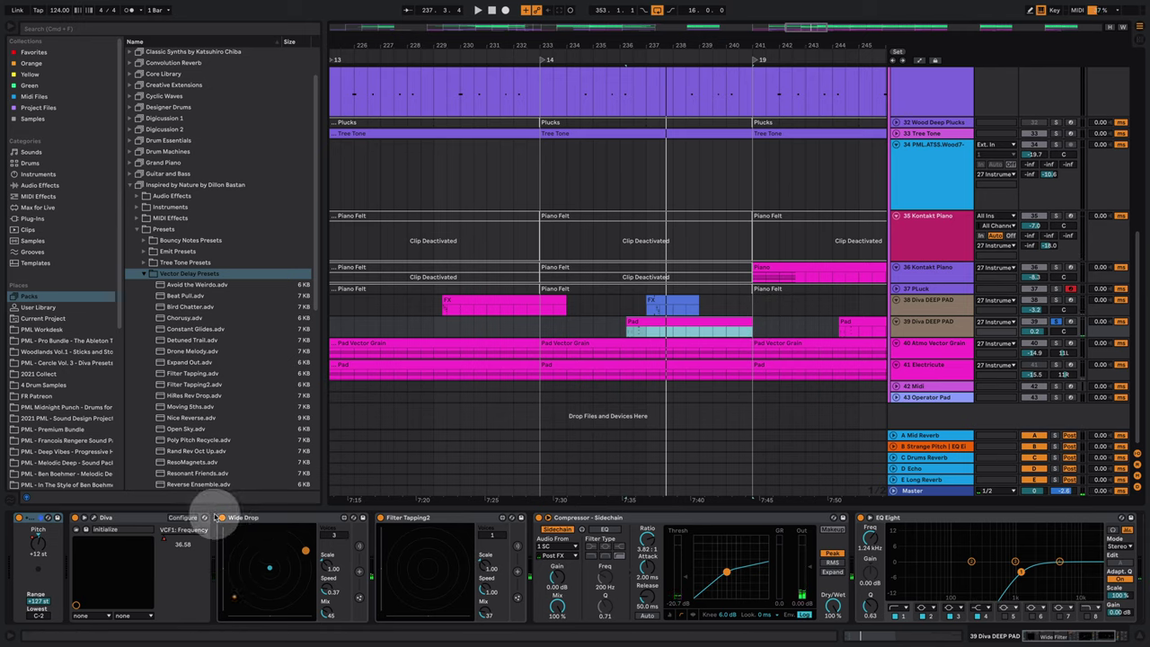
left_click(222, 518)
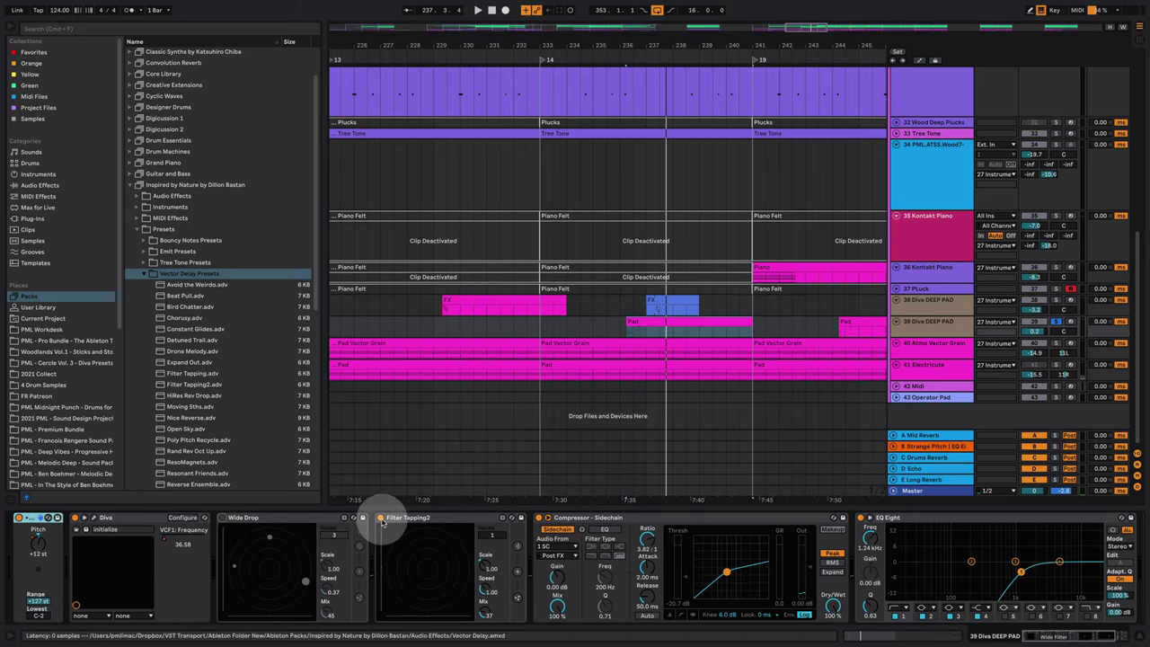
key("space")
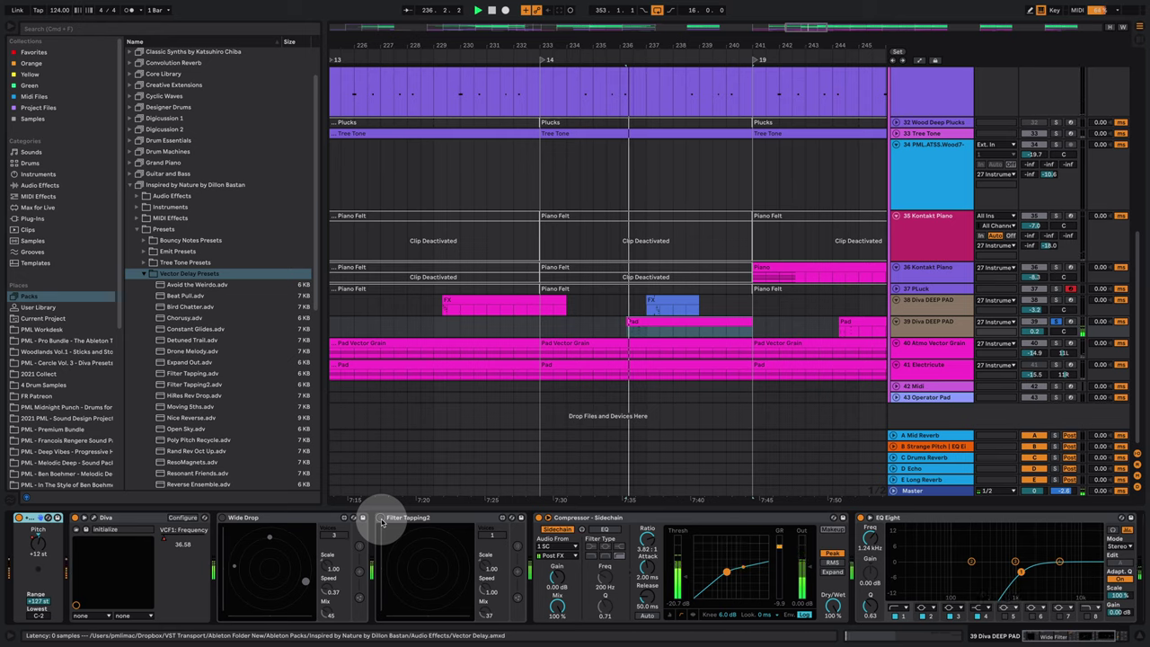
key("space")
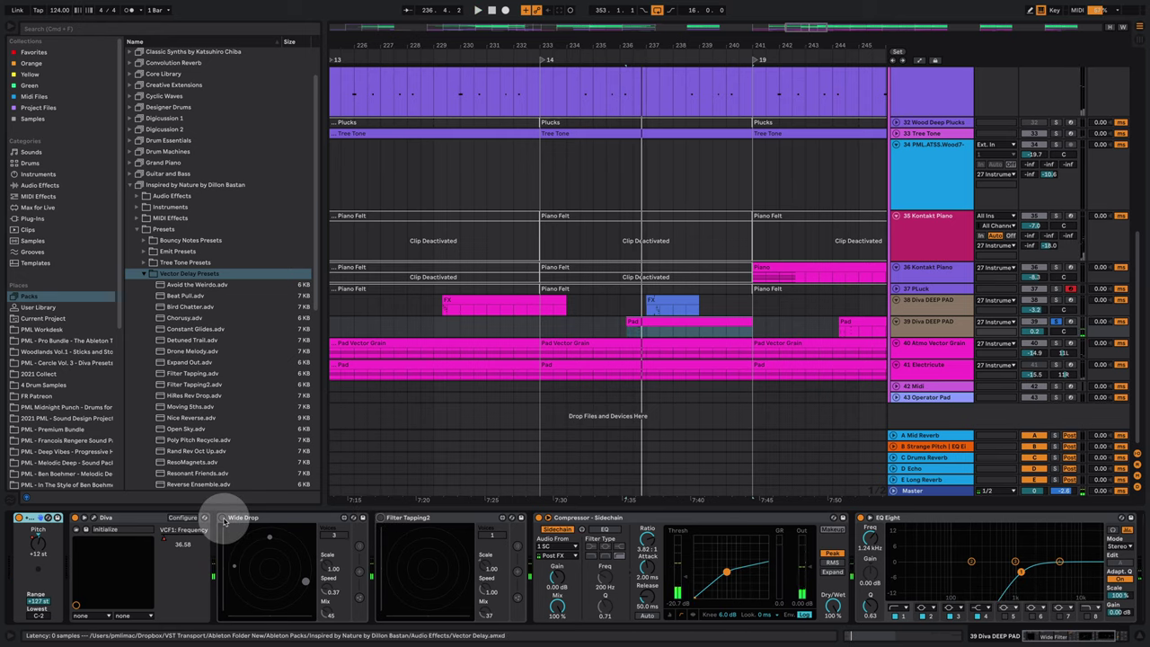
Turn Wide Drop and Filter Tapping2 back on and replay the Pad clip for comparison.
left_click(224, 522)
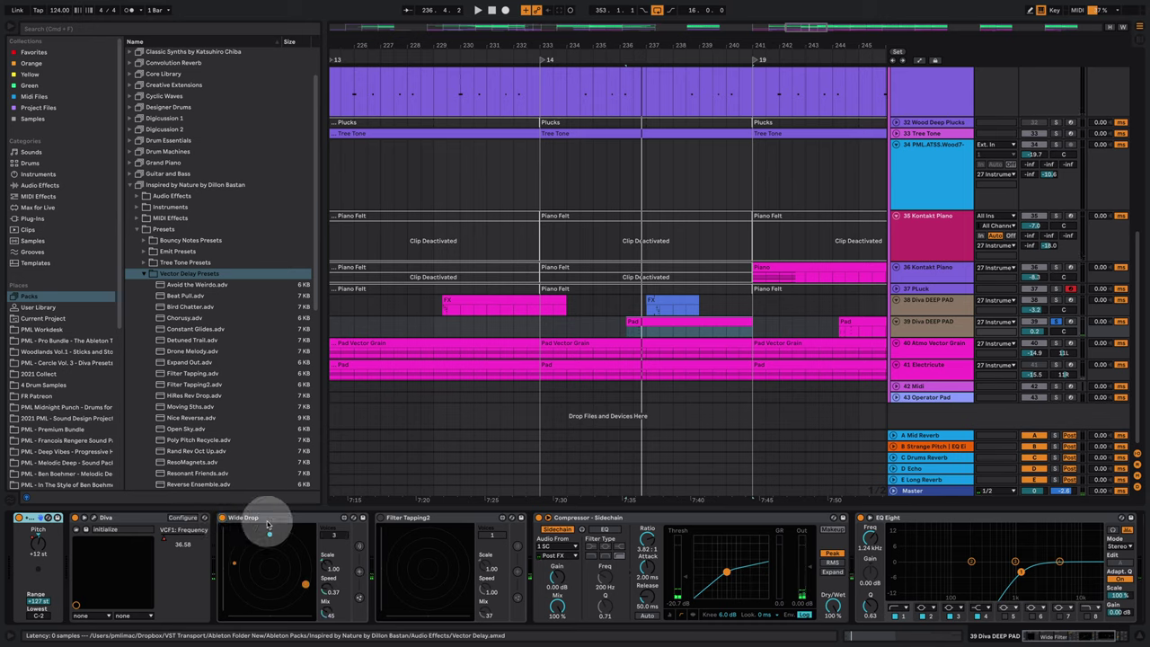
left_click(381, 519)
key("space")
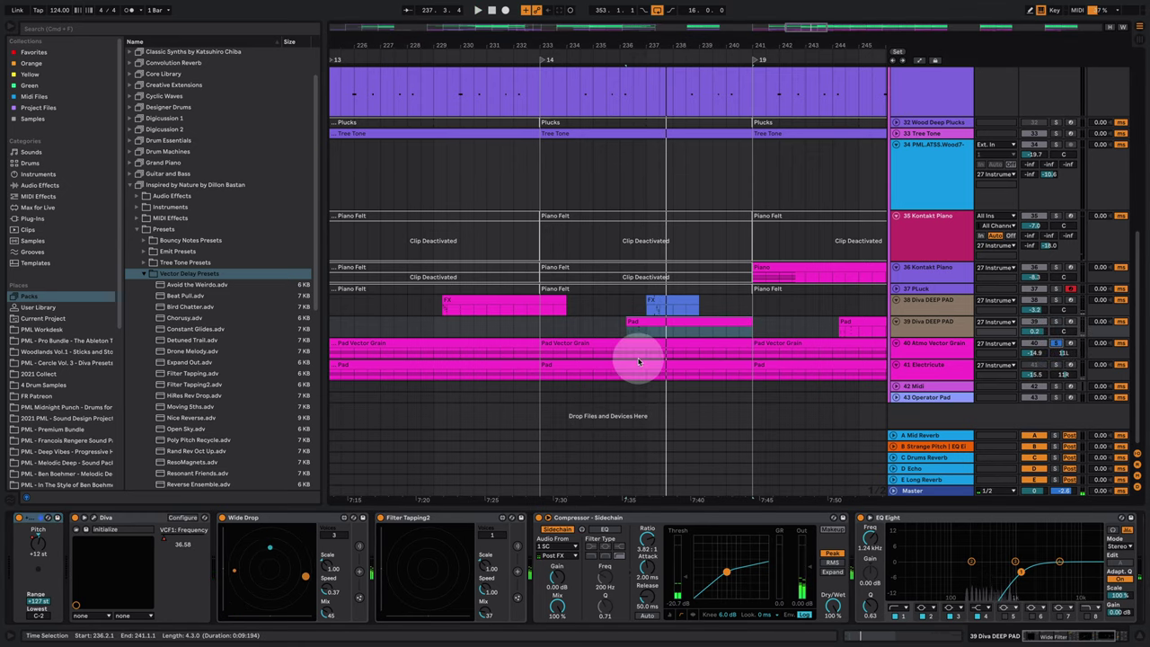
View the device chain of 40 Atmo Vector Grain and locate Vector Grain.amxd among the Inspired by Nature pack's instruments.
left_click(560, 342)
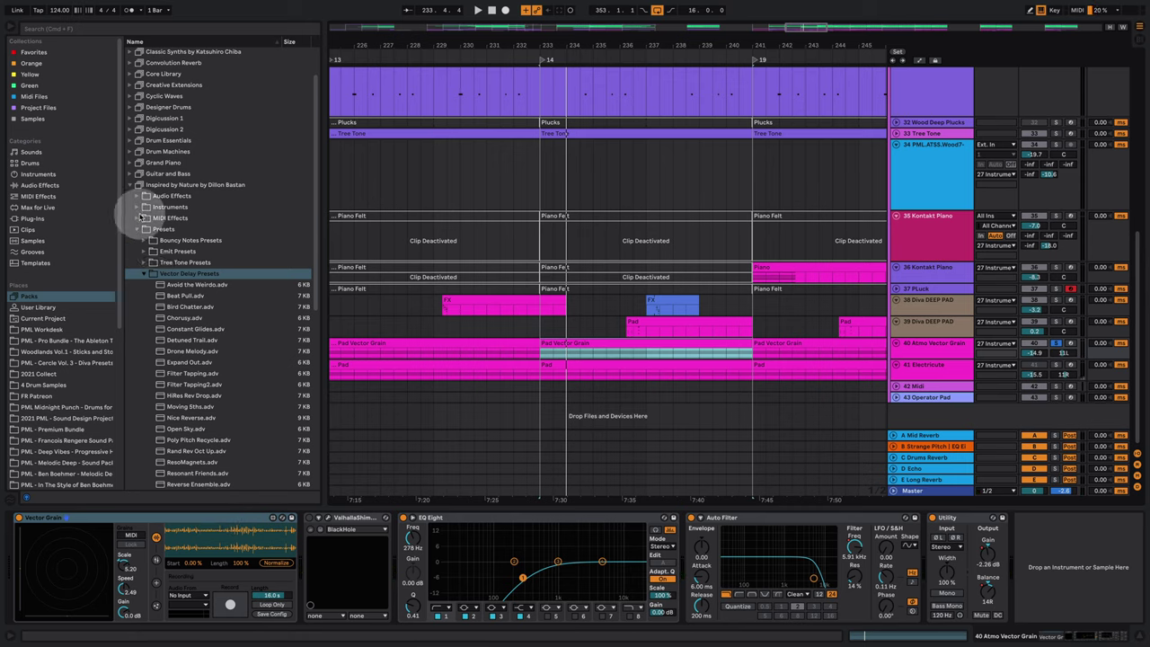
left_click(142, 207)
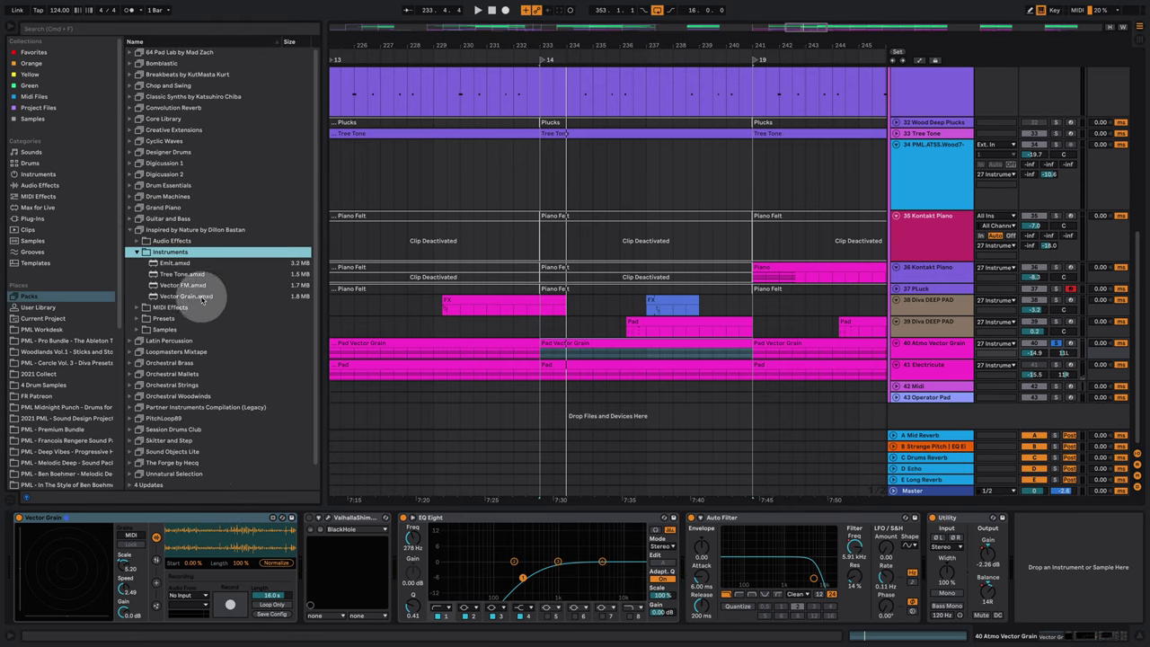
left_click_drag(202, 301, 469, 339)
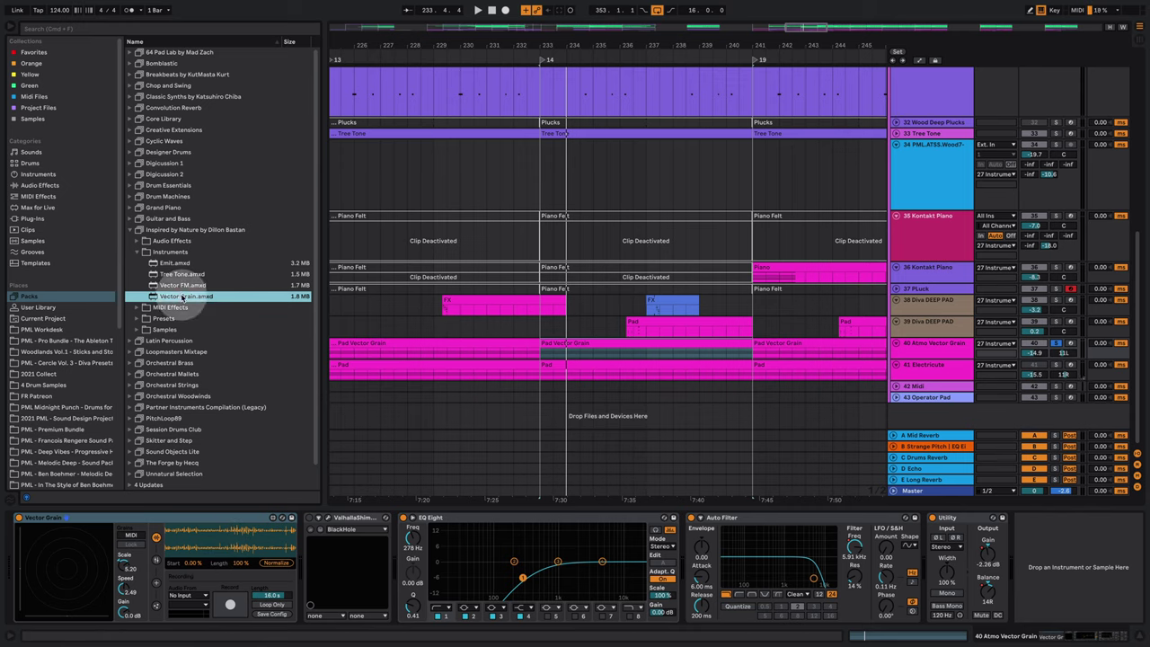
Preview the Alexandra, Birch and Dawn field recordings from the Woodlands Vol.1 sample folder.
left_click(53, 351)
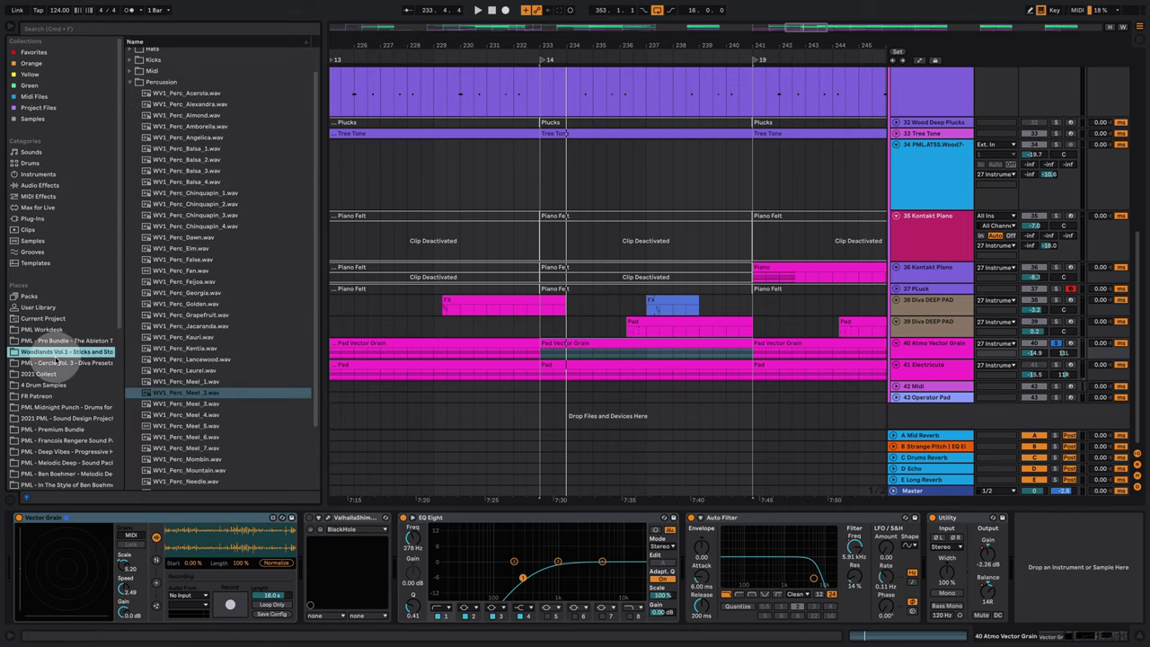
scroll(207, 144, "up", 1)
left_click(130, 52)
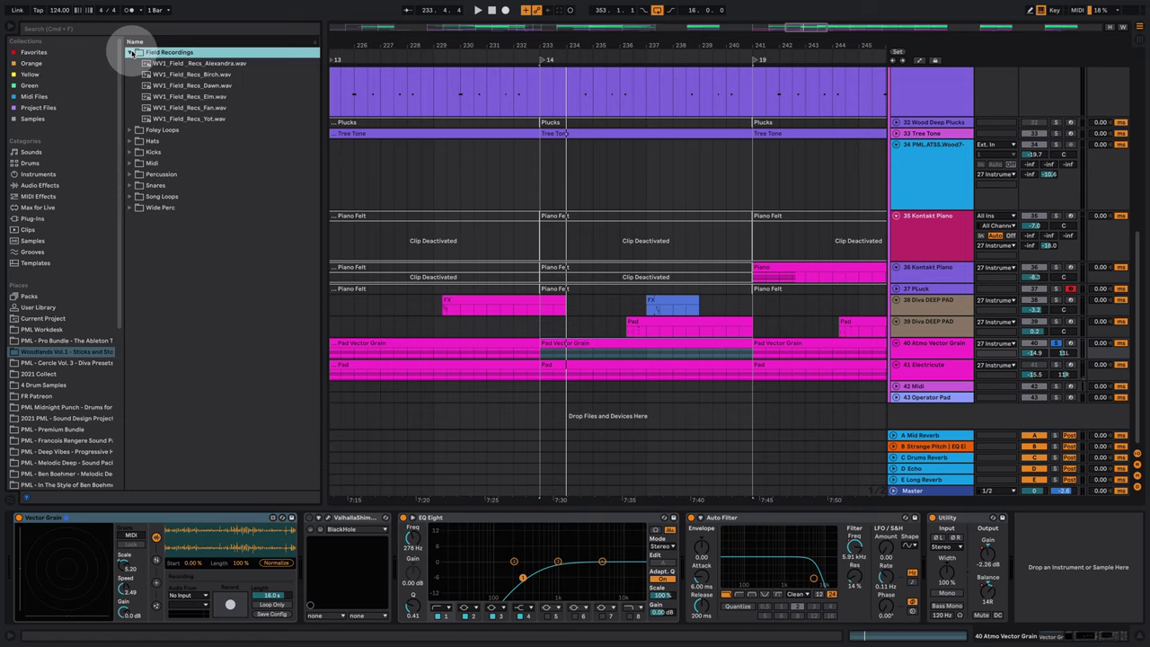
left_click(204, 63)
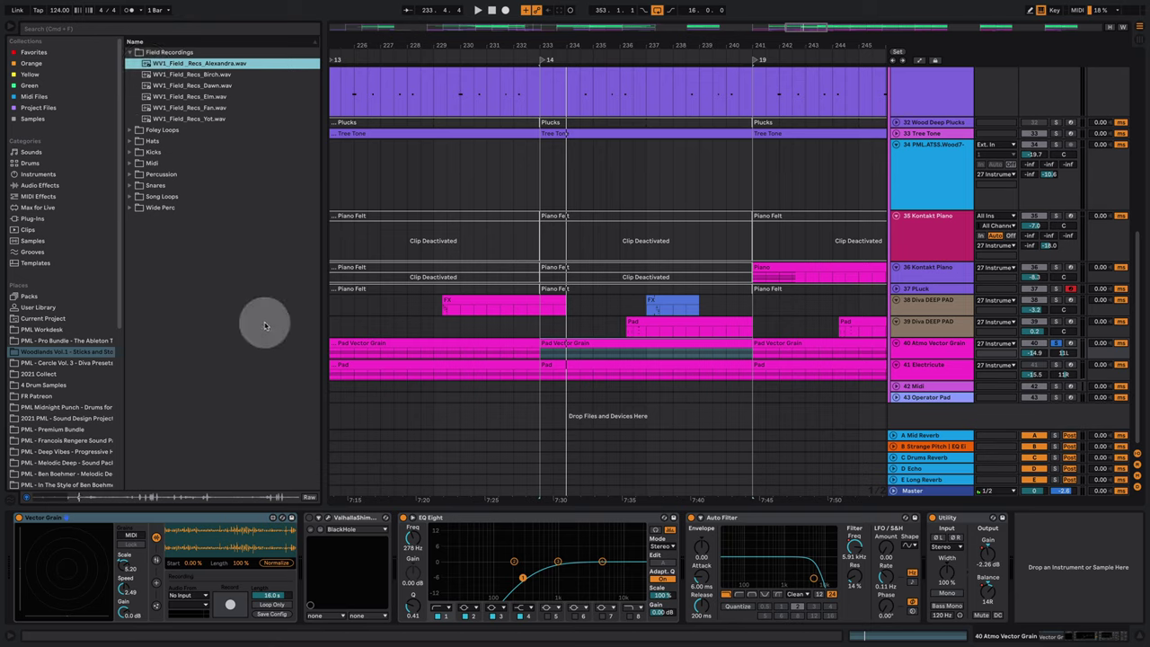
left_click(219, 75)
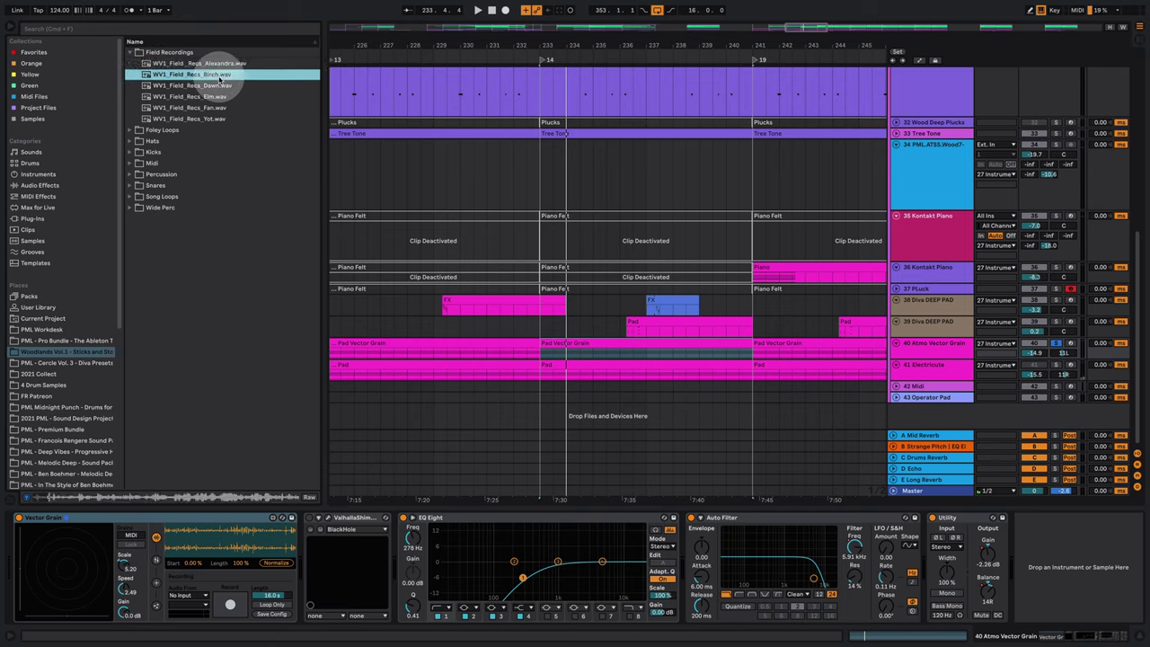
left_click(218, 86)
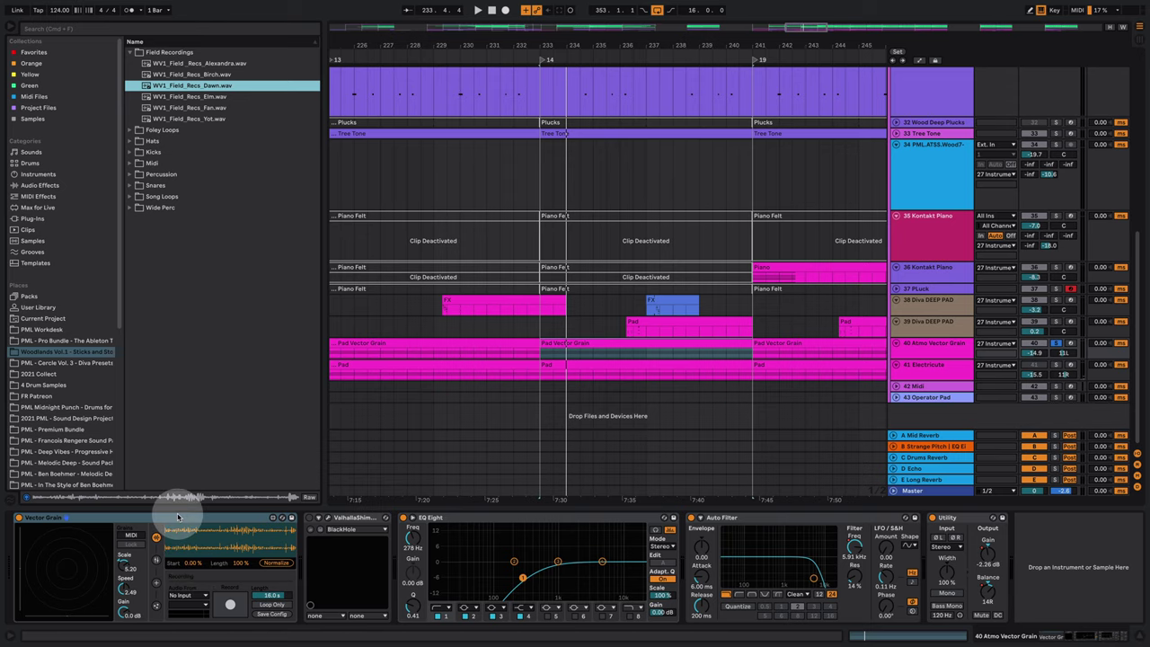
Play 40 Atmo Vector Grain with its grain settings shown, set the track volume to -13.0 and move the EQ Eight low cut to 111 Hz.
left_click(115, 610)
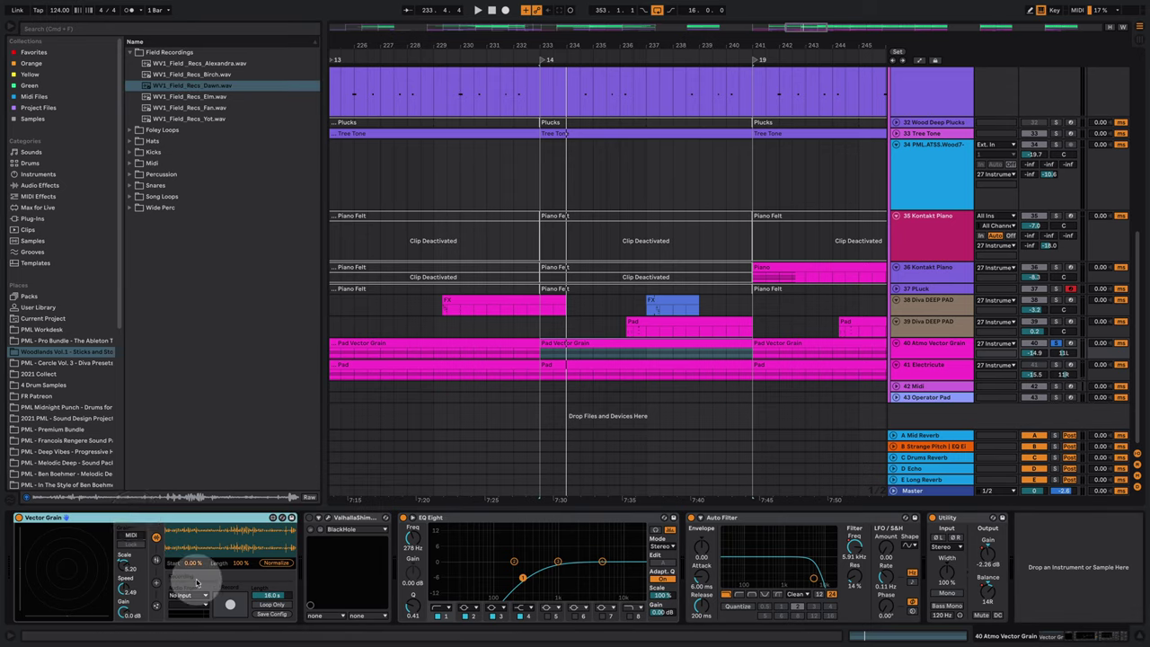
left_click(156, 560)
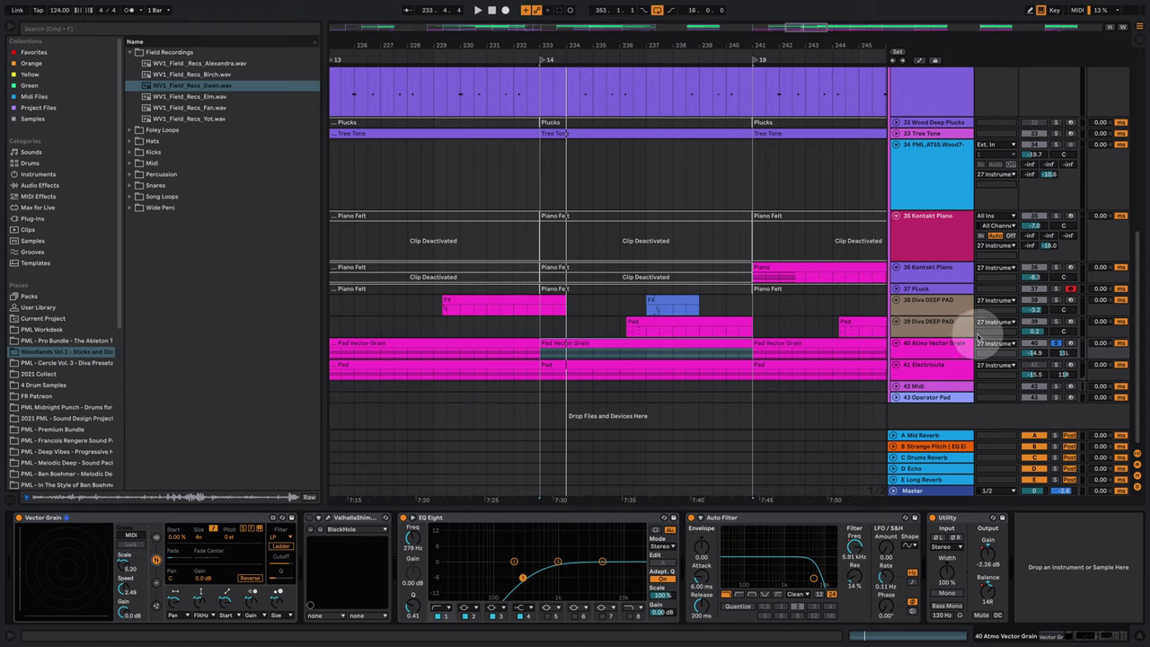
key("space")
left_click_drag(1033, 352, 1032, 347)
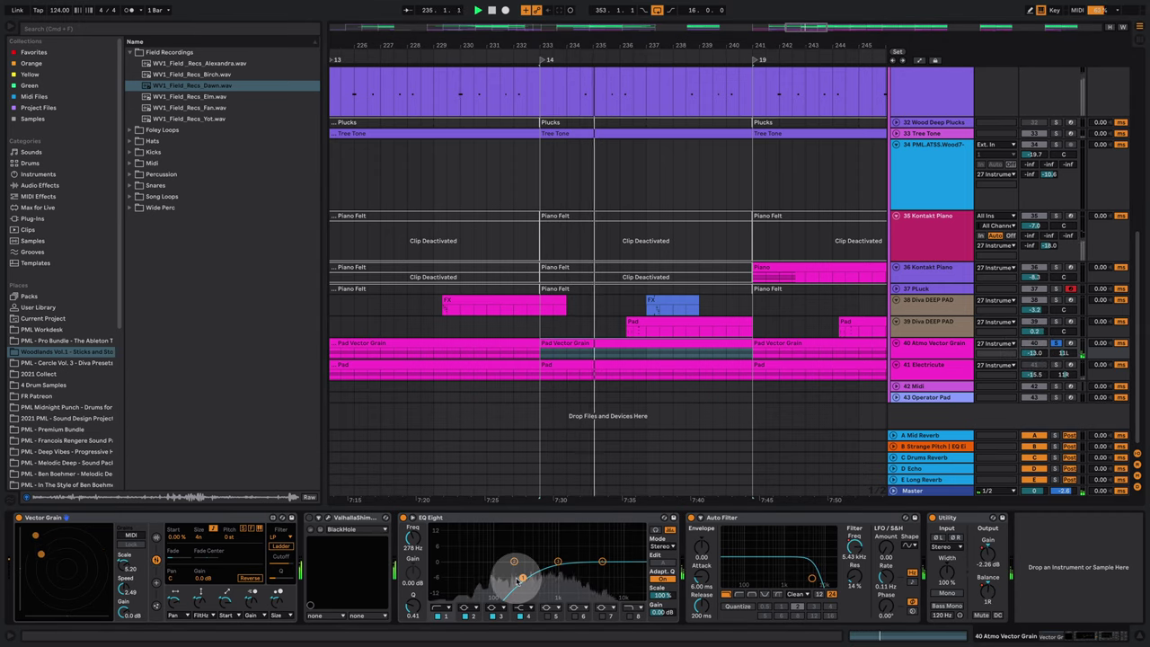
left_click_drag(524, 578, 498, 568)
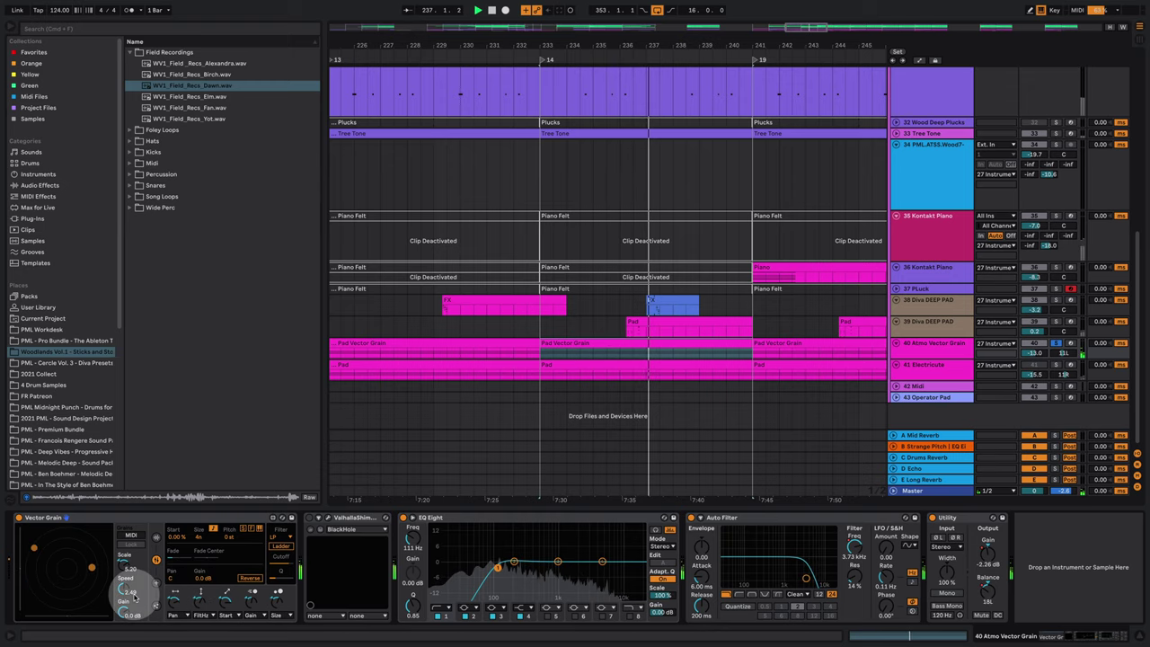
Set Vector Grain's Scale to 8.00, Speed to 6.10 and Gain to -3.9 dB, trying Pitch at +24 st and returning it to 0 st.
left_click_drag(124, 611, 126, 565)
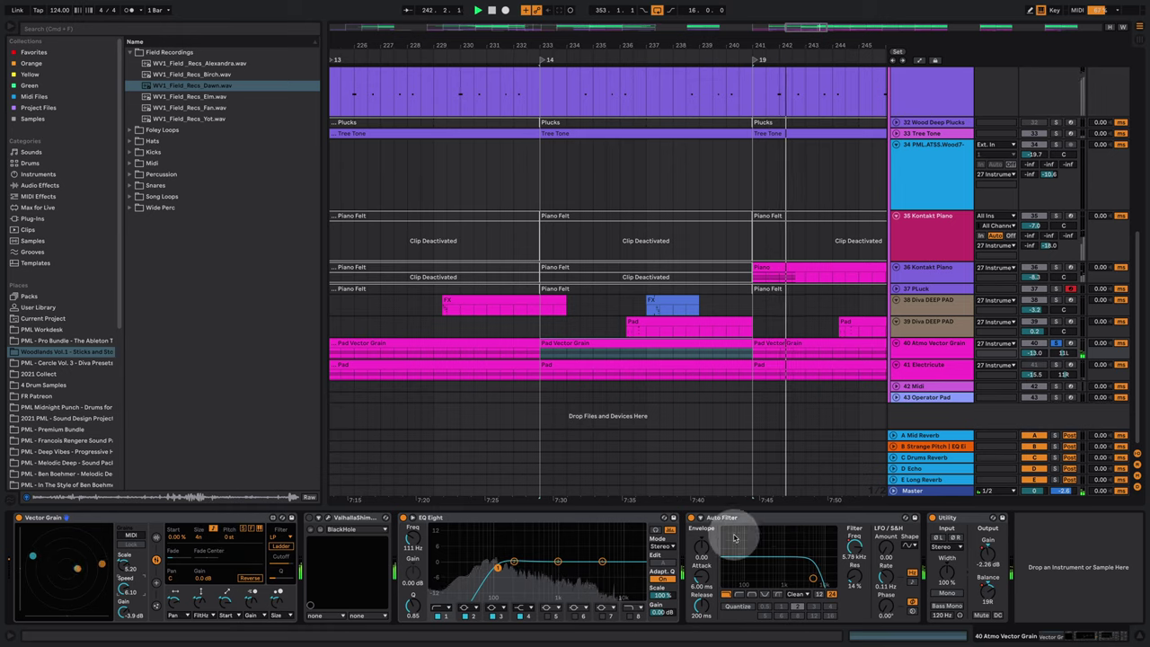
mouse_move(125, 565)
left_mouse_down()
mouse_move(125, 553)
mouse_move(134, 611)
mouse_move(132, 550)
left_mouse_up()
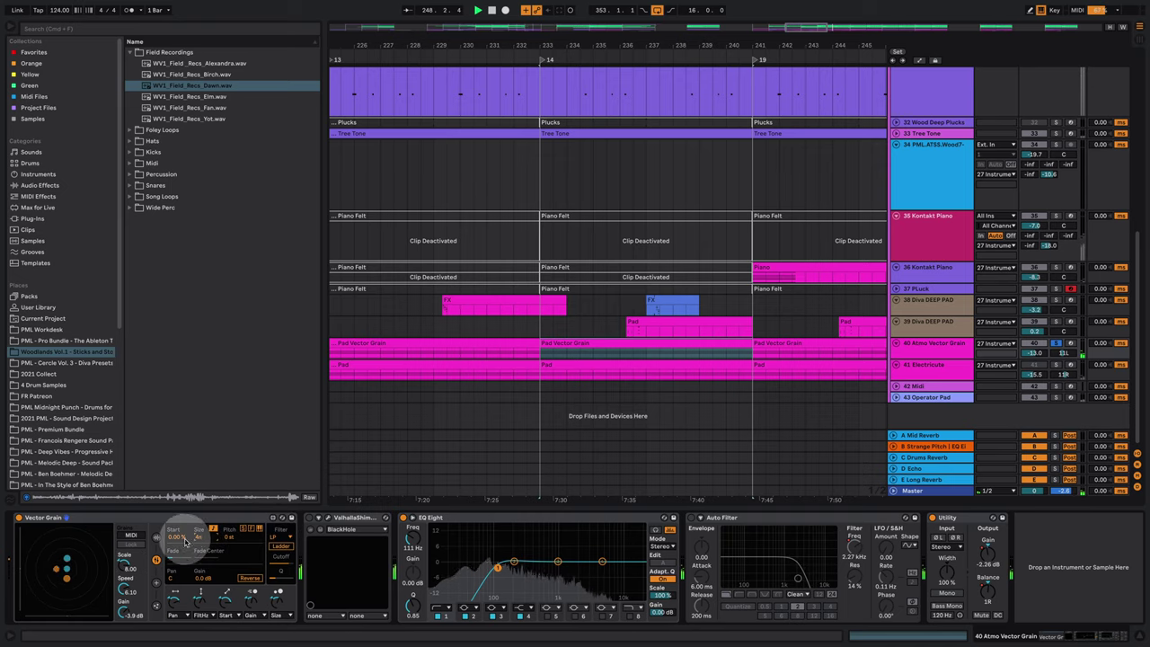
left_click_drag(178, 535, 184, 604)
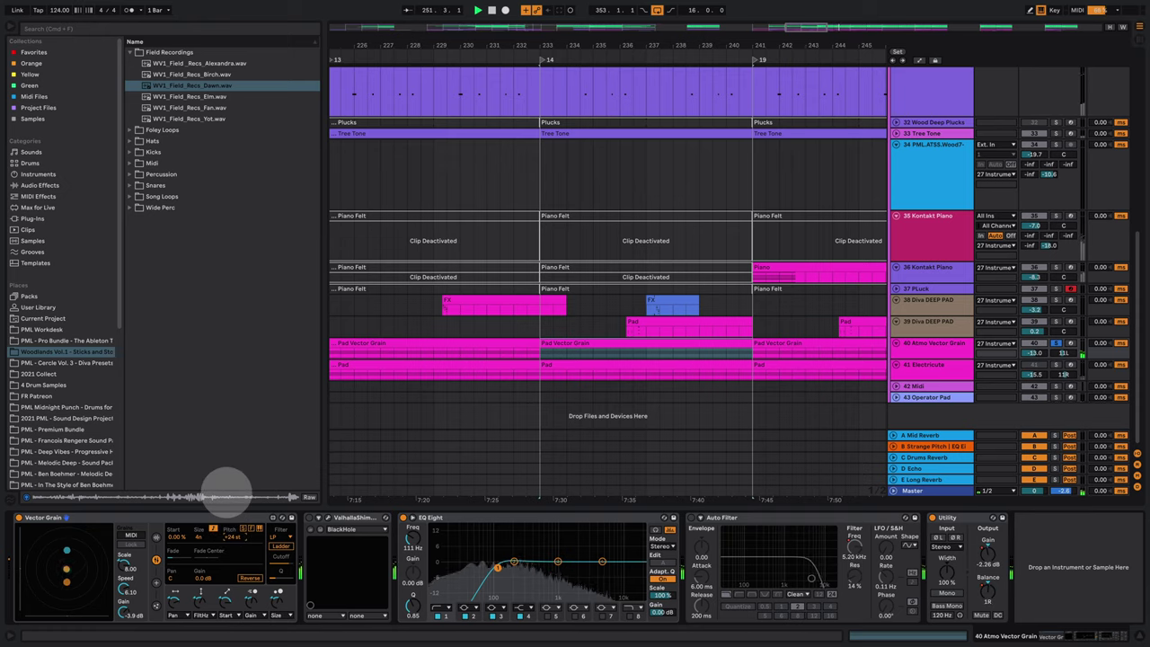
left_click_drag(232, 536, 236, 629)
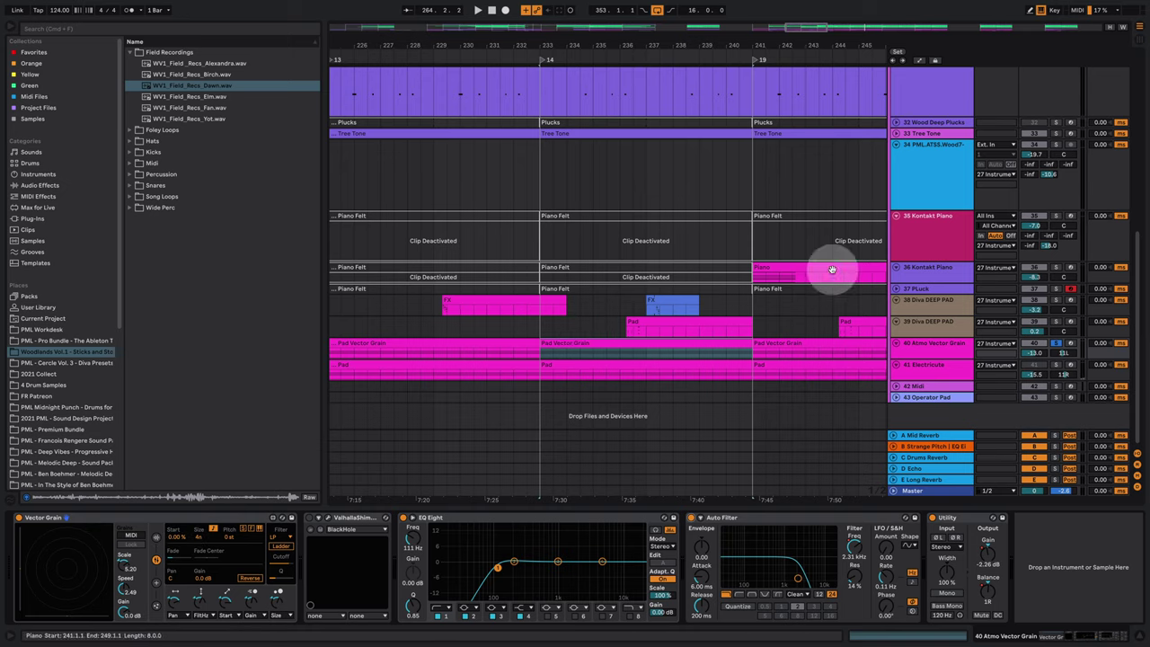
Duplicate the 40 Atmo Vector Grain track.
left_click(672, 357)
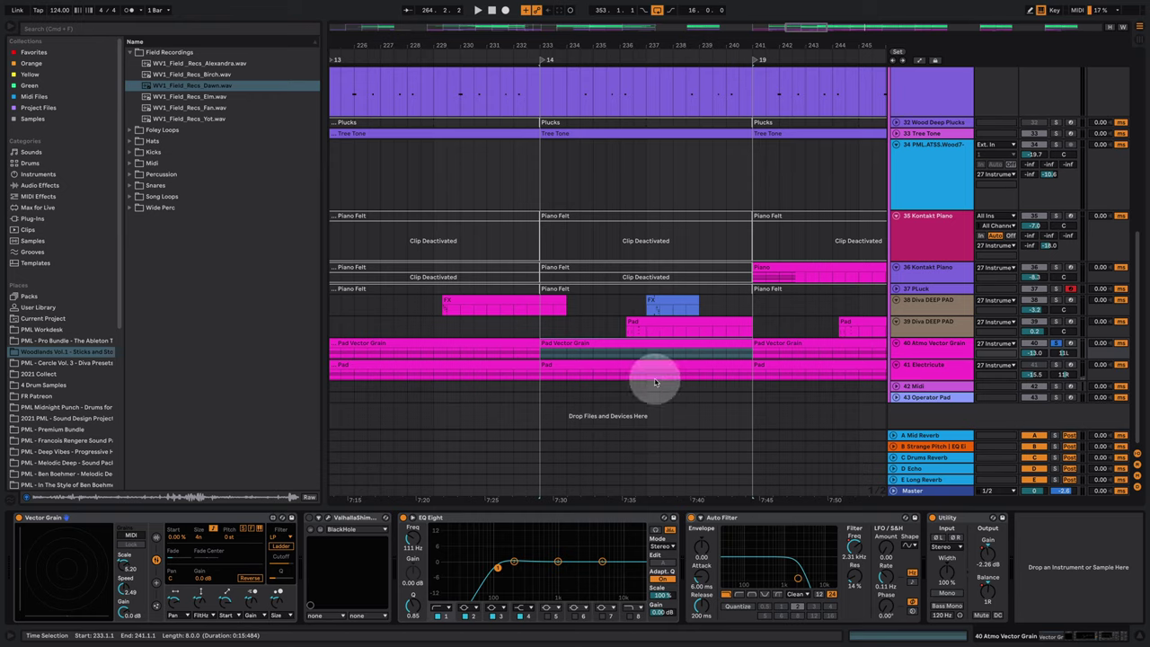
left_click(941, 326)
right_click(944, 343)
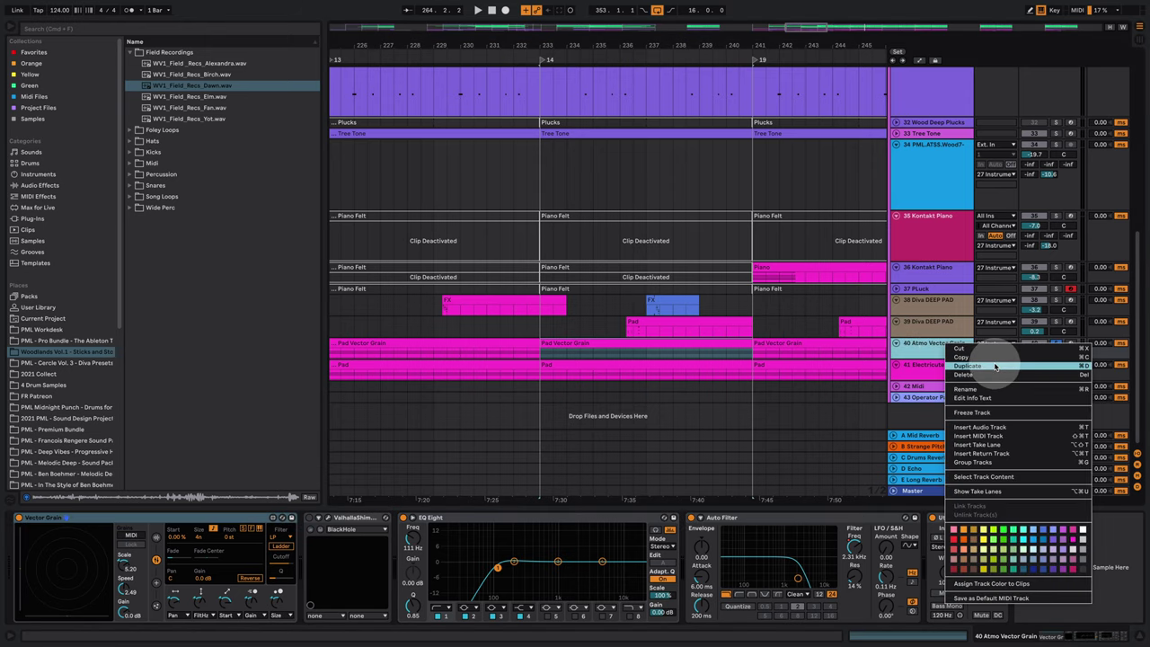
left_click(1042, 364)
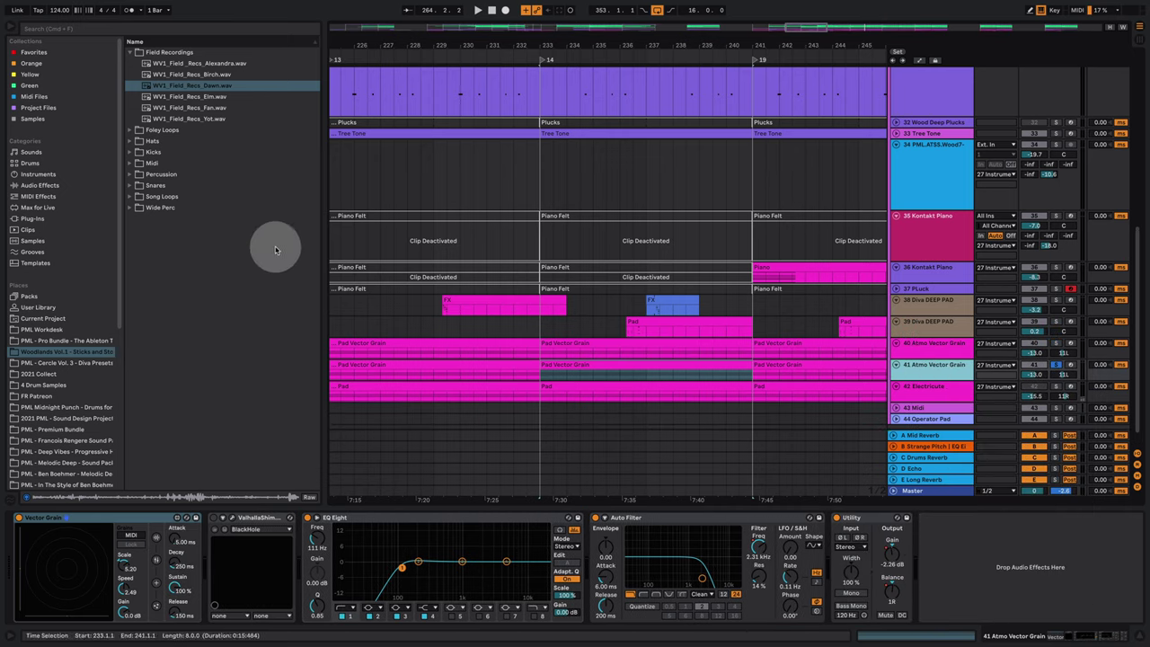
Load PML.ATSS.Lead5-F-Dry.wav from the PML Analog Techno Synth Shots Leads folder into Vector Grain on the 41 Atmo Vector Grain track.
left_click(51, 331)
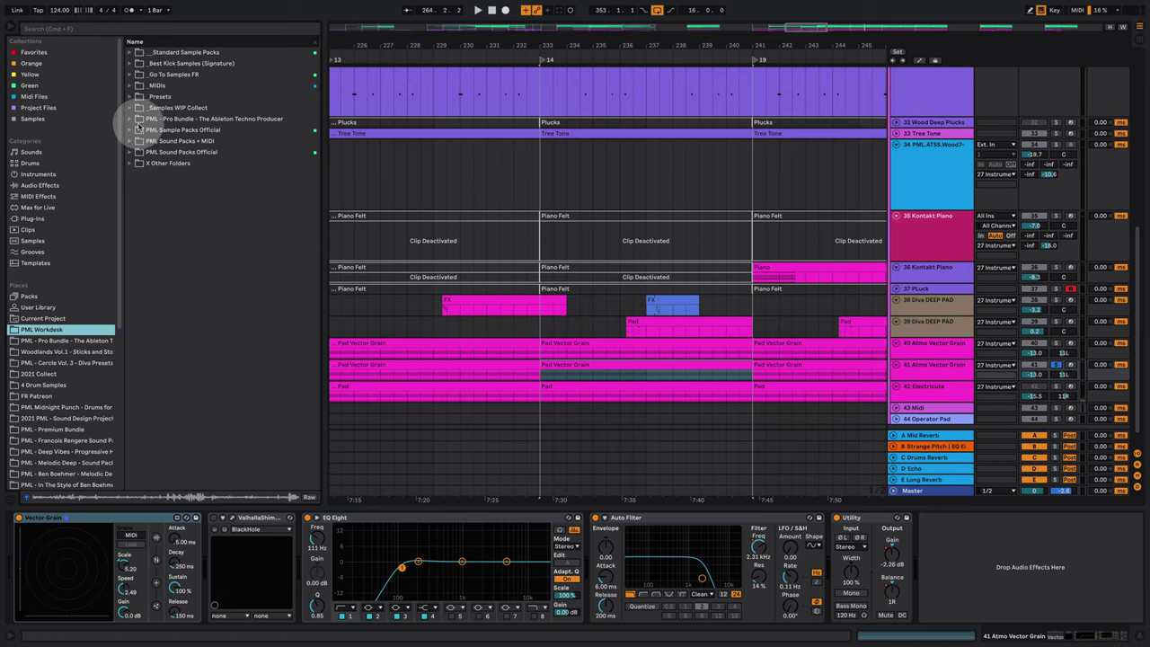
left_click(133, 131)
left_click(137, 141)
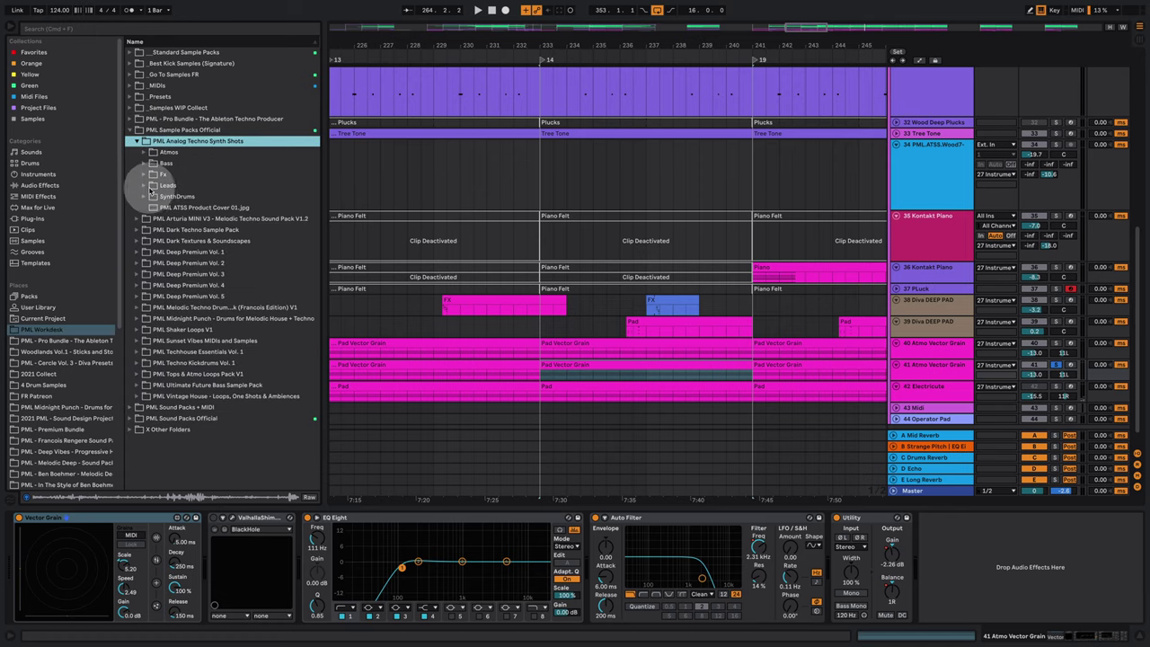
left_click(144, 186)
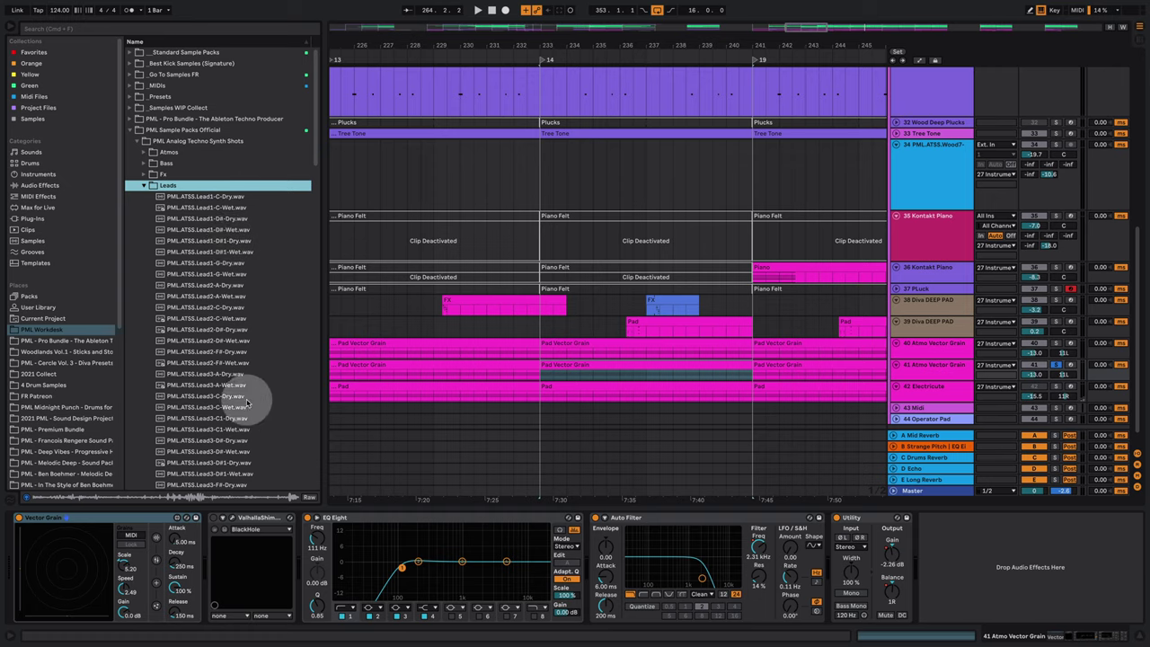
scroll(249, 395, "down", 2)
scroll(248, 450, "down", 5)
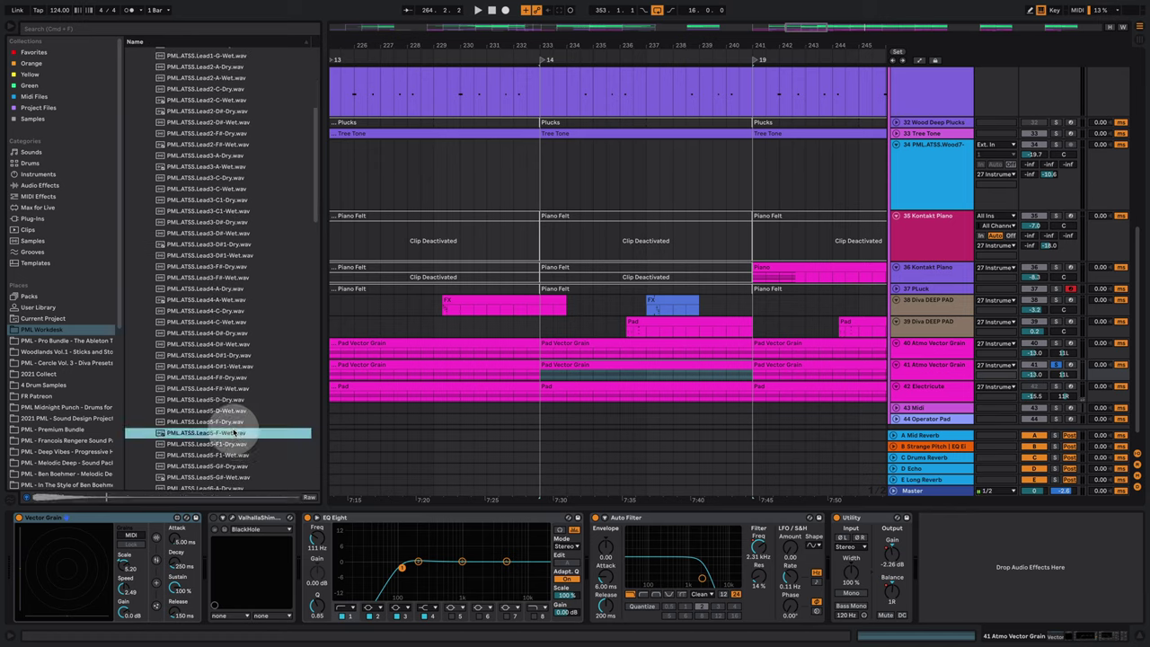
left_click(237, 422)
left_click_drag(236, 423, 115, 572)
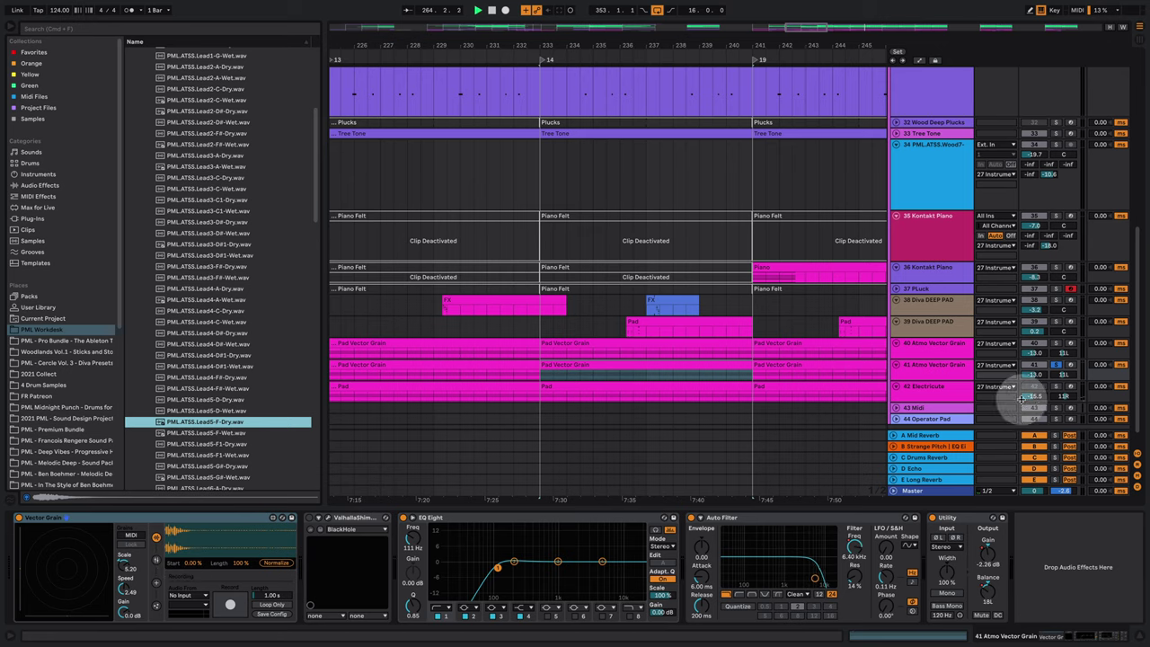
Play the soloed track and set Vector Grain's sample Start to 26.3 % and Length to 86.6 %.
key("space")
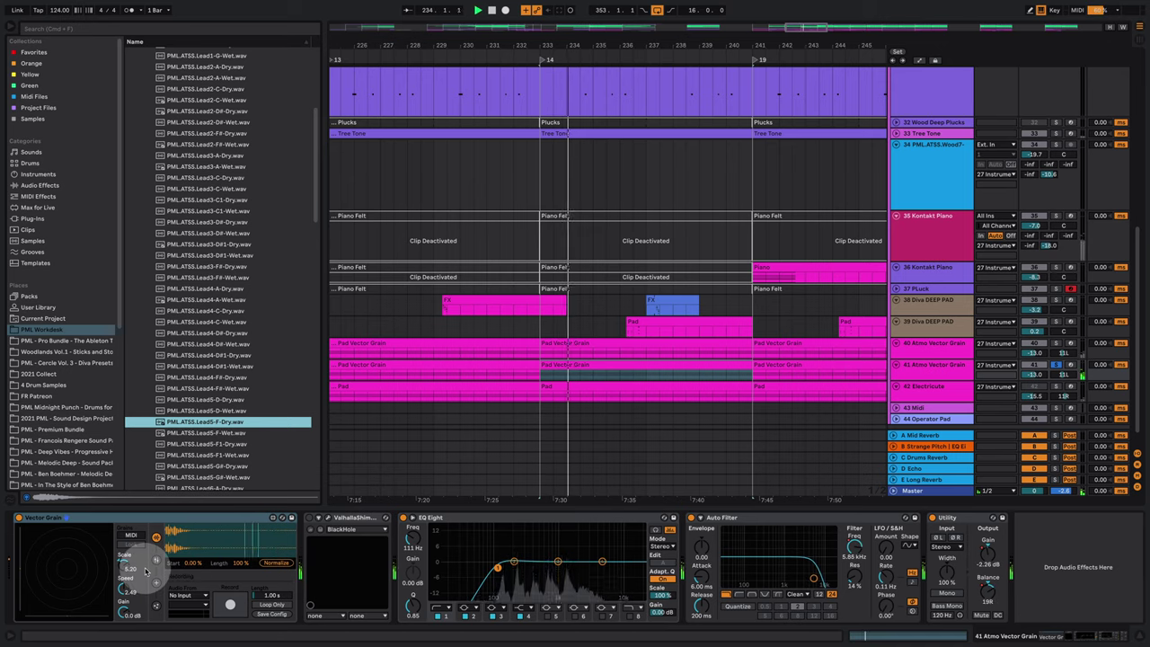
left_click_drag(246, 566, 236, 619)
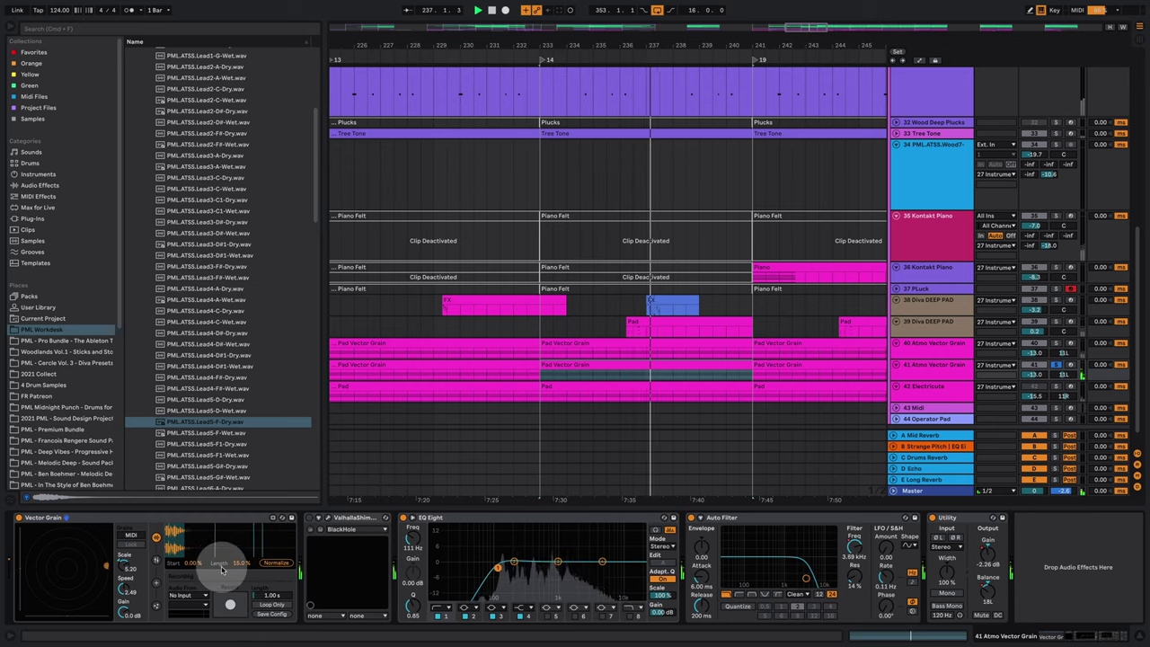
left_click_drag(224, 567, 188, 547)
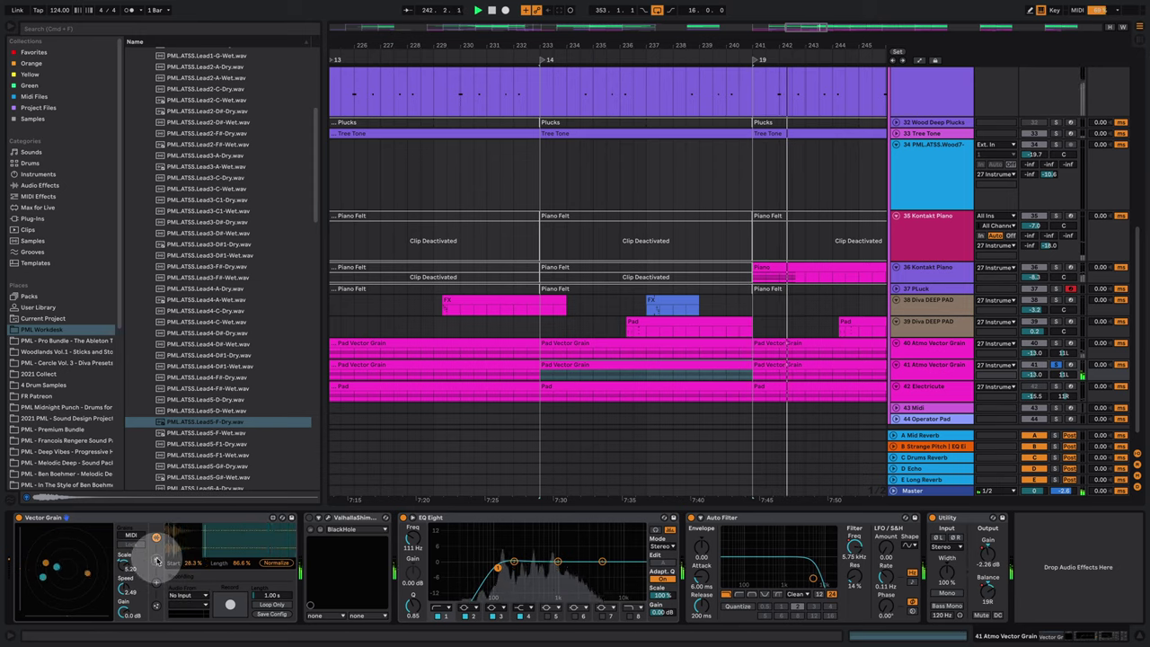
In Vector Grain's grain settings, set Pitch to +19 st, Gain to -3.1 dB, Speed to 8.00 and Scale to 6.58.
left_click(156, 560)
mouse_move(226, 535)
left_mouse_down()
mouse_move(236, 551)
mouse_move(229, 539)
left_mouse_up()
left_click_drag(129, 573, 156, 524)
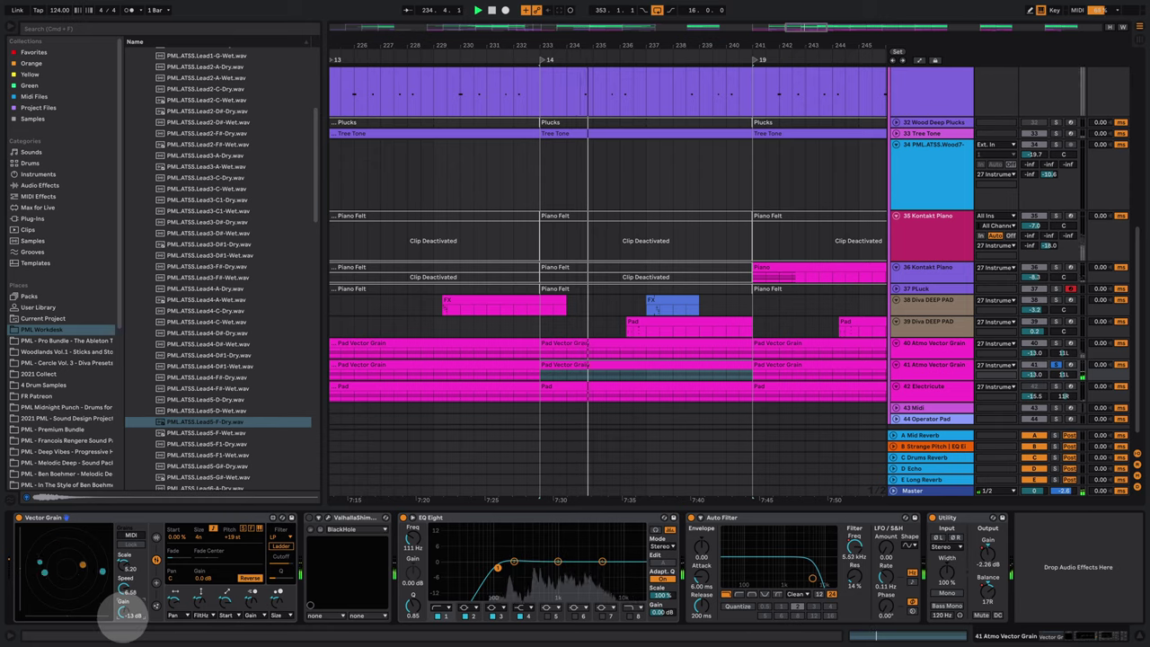
left_click_drag(126, 612, 135, 589)
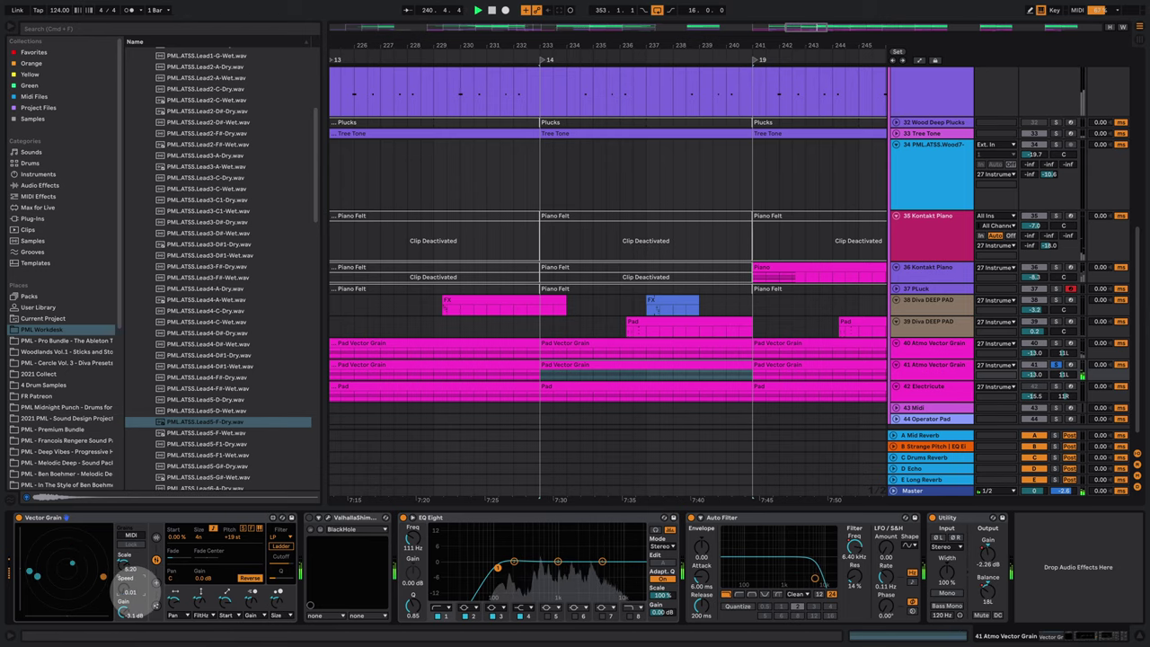
left_click_drag(134, 592, 156, 489)
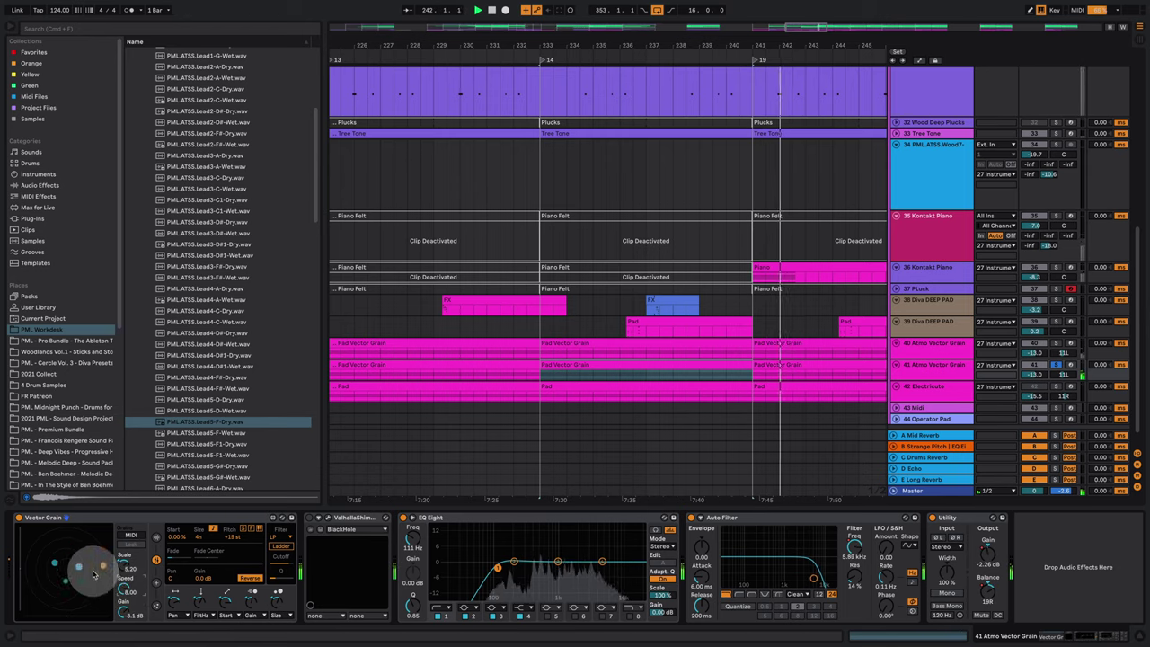
left_click_drag(93, 573, 117, 538)
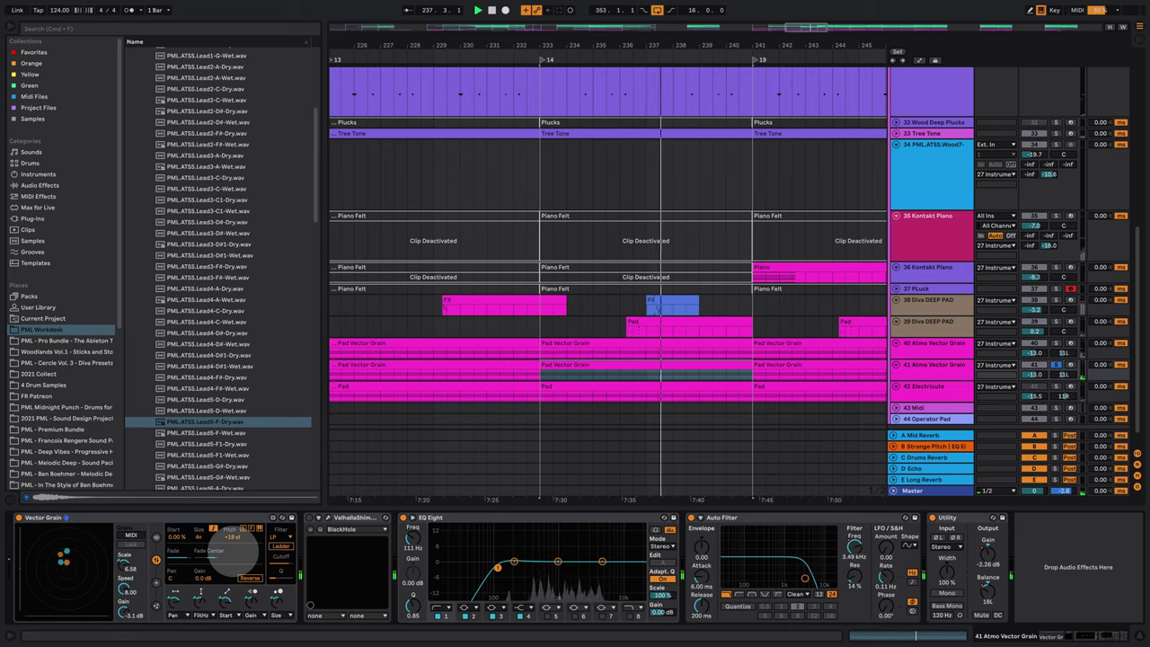
Restart playback, raise Vector Grain's Gain to 6.9 dB and set Pitch to +18 st.
key("space")
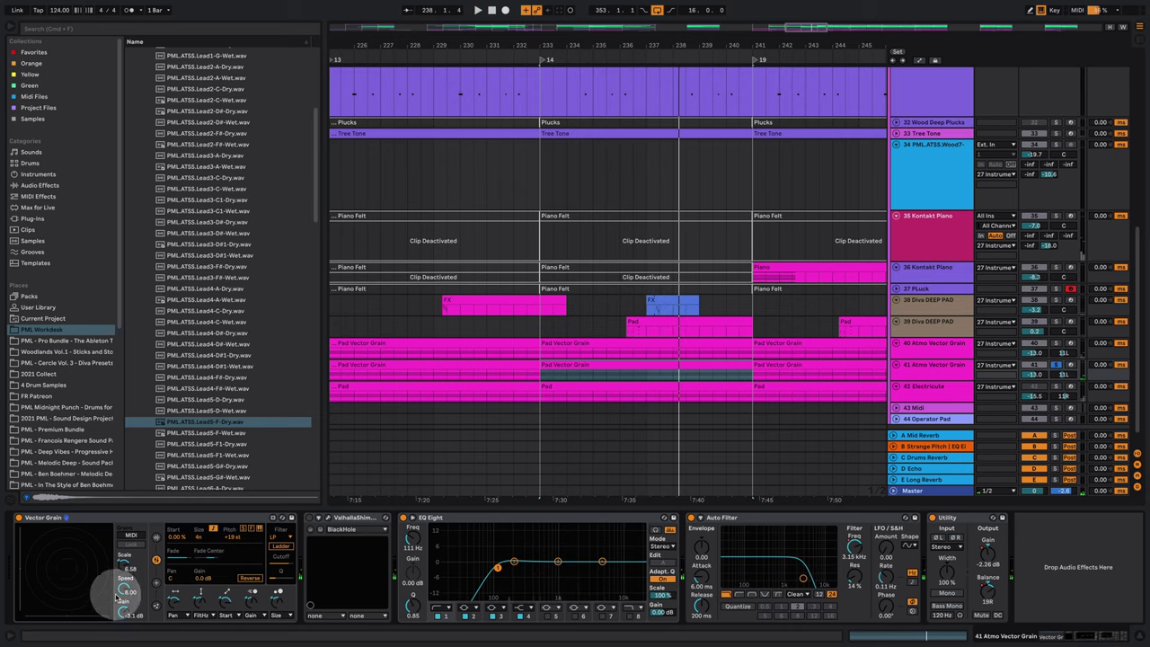
key("space")
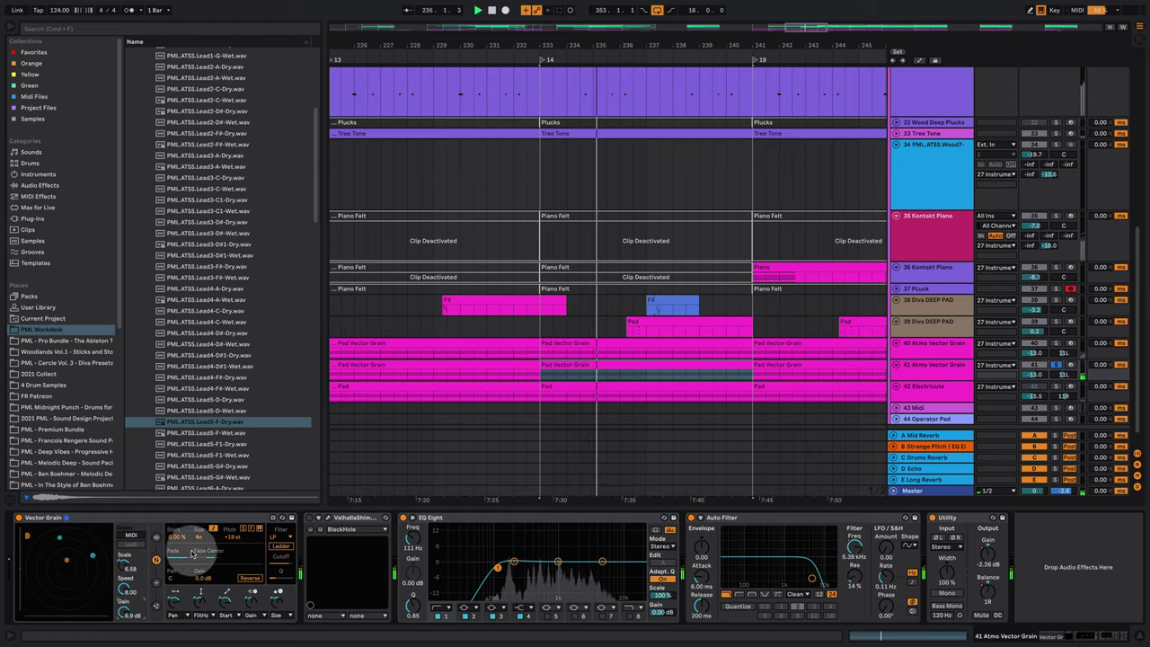
mouse_move(233, 537)
left_mouse_down()
mouse_move(234, 557)
mouse_move(239, 539)
left_mouse_up()
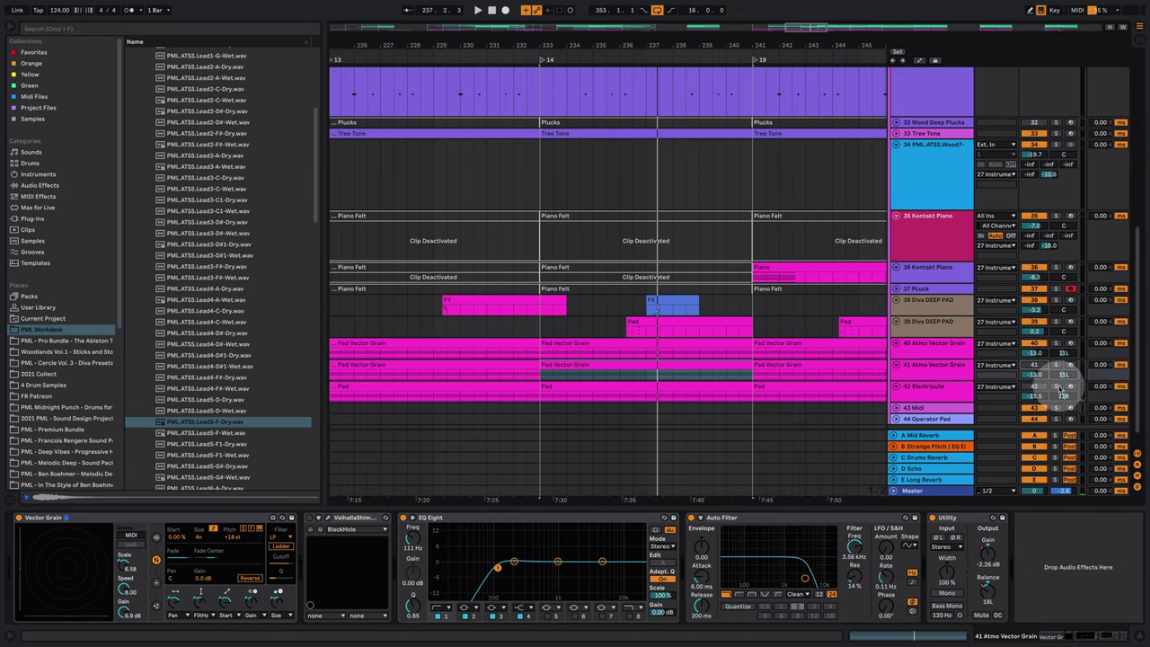
Solo and play 42 Electricute, trying its track volume at -1.8 dB and returning it to -15.5 dB.
left_click(927, 391)
left_click(721, 384)
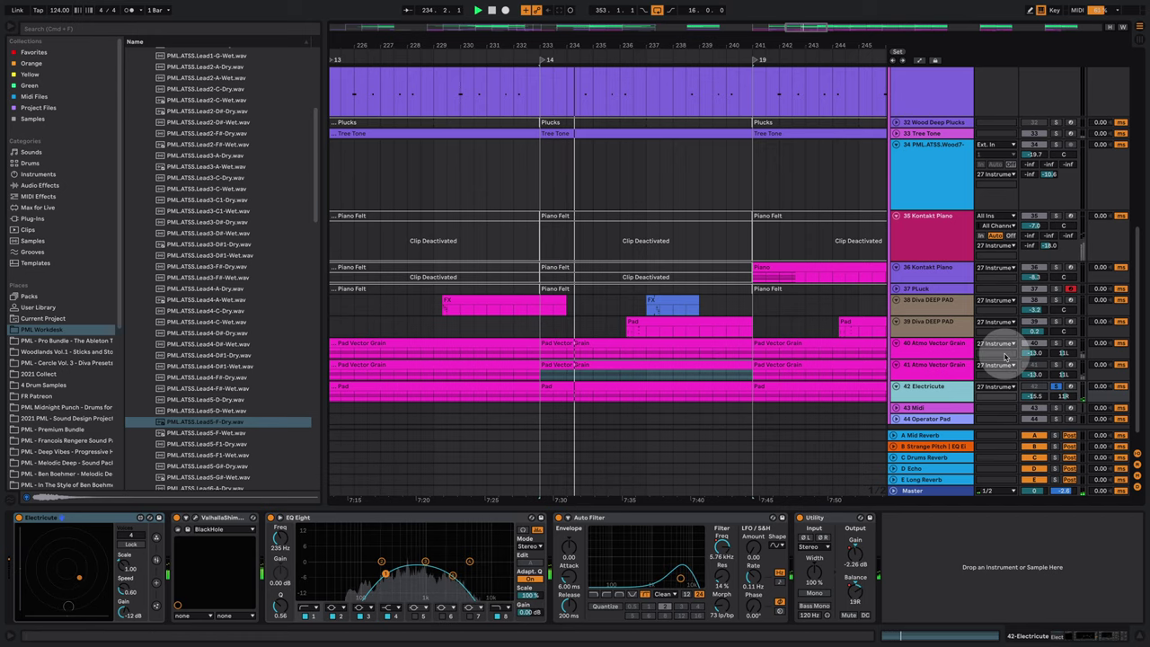
left_click_drag(1040, 398, 1040, 356)
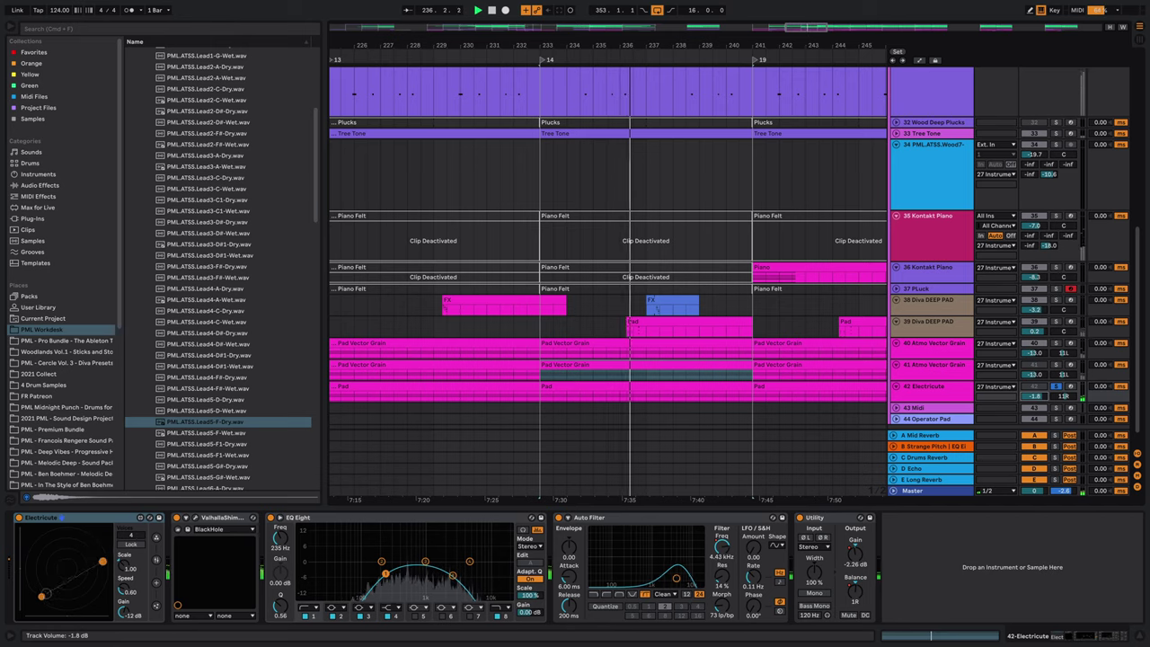
key("space")
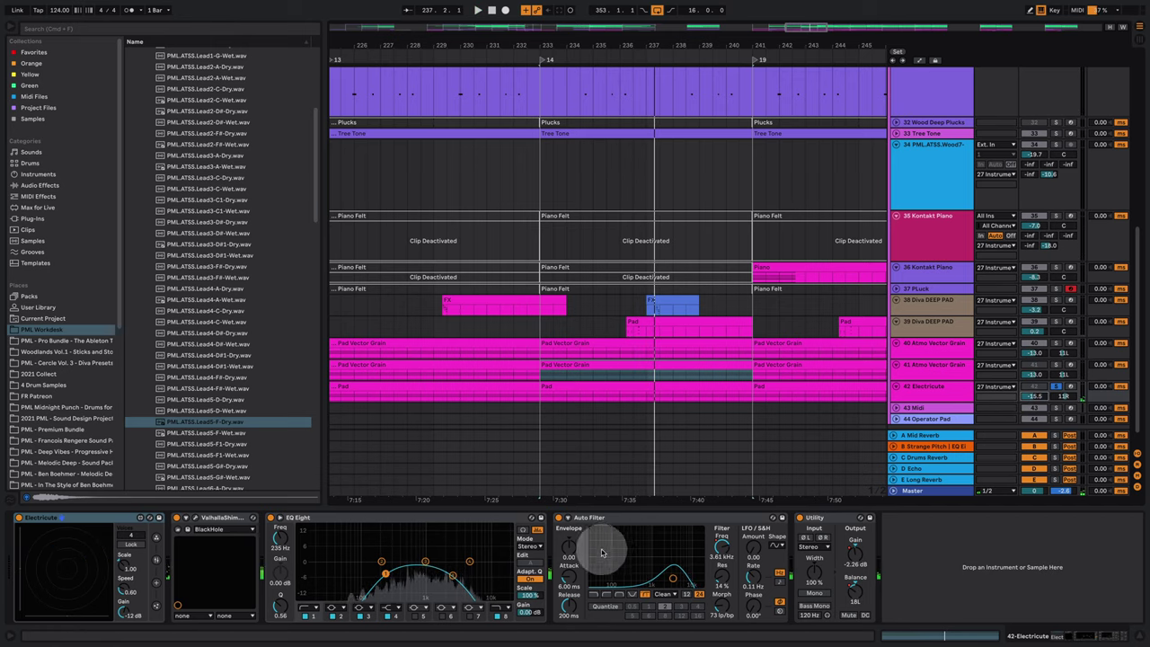
Compare Electricute with its Auto Filter bypassed and show the device's operator settings.
left_click(557, 518)
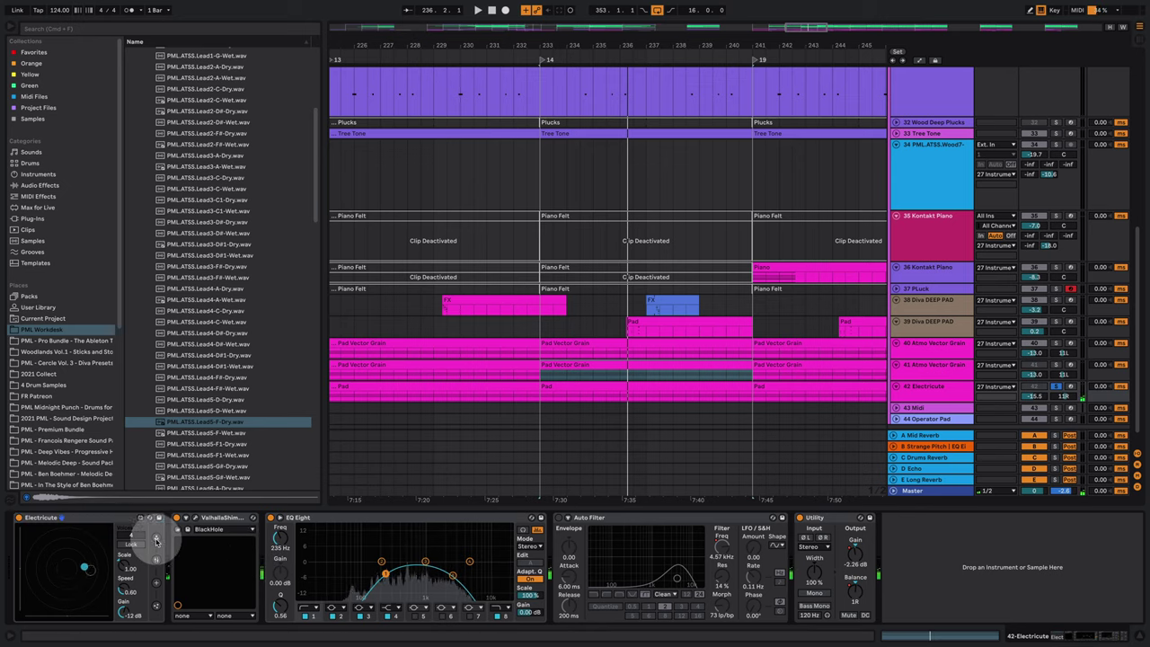
left_click(155, 539)
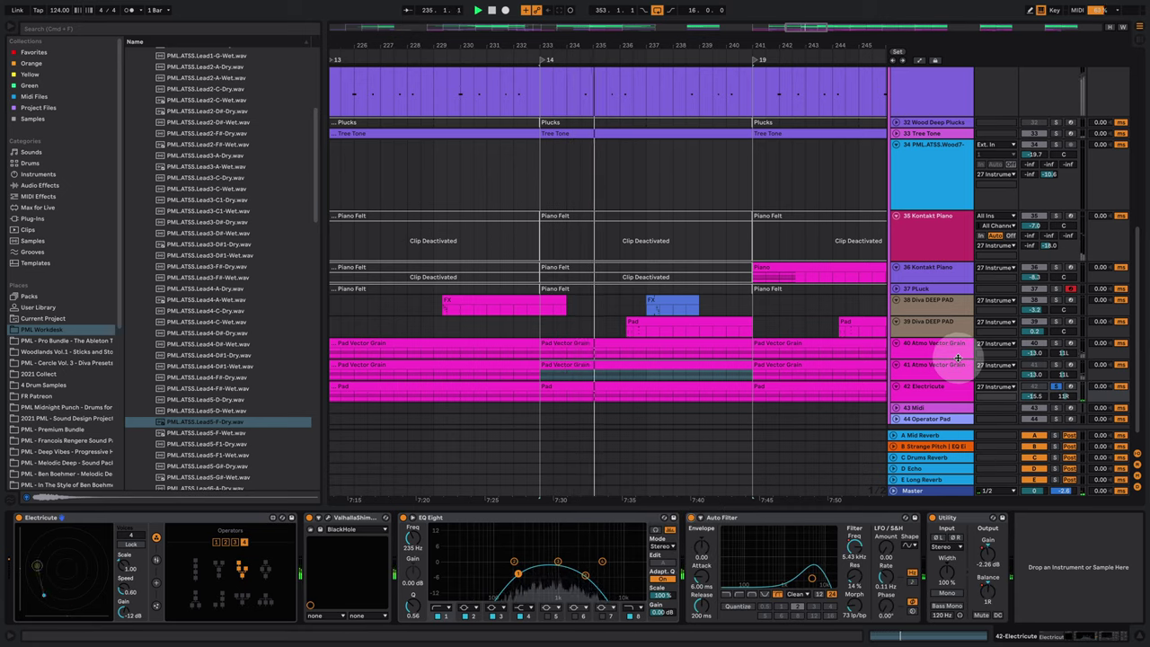
Hide the devices, unsolo 42 Electricute and play the full arrangement from bar 231.
left_click(1140, 636)
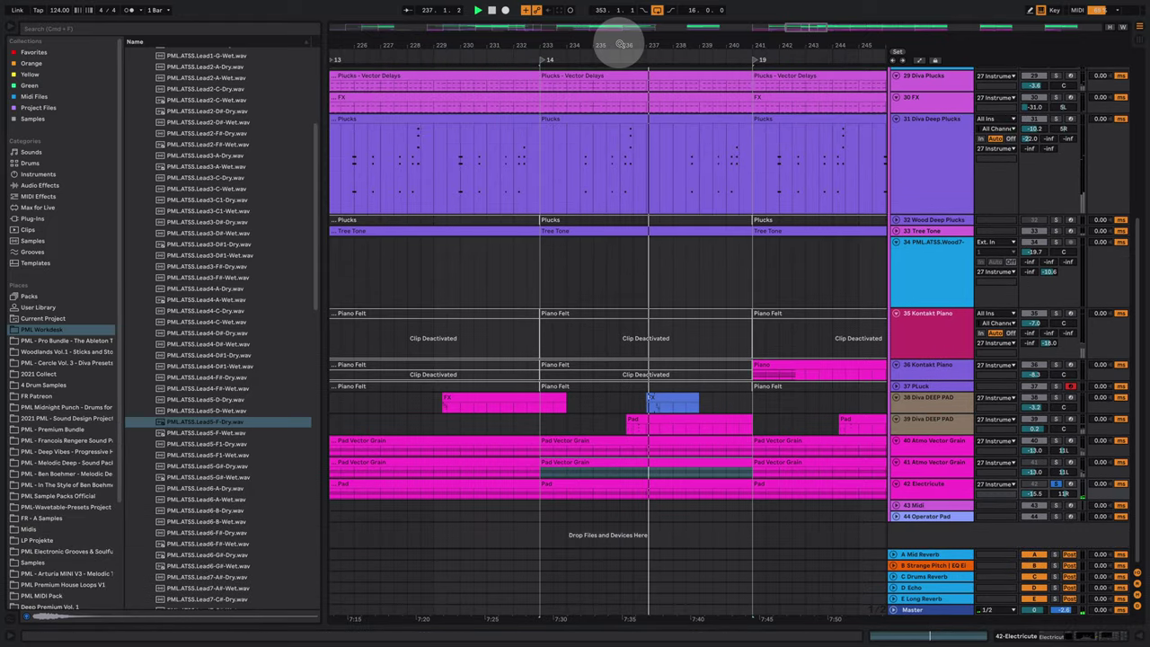
left_click_drag(619, 42, 554, 44)
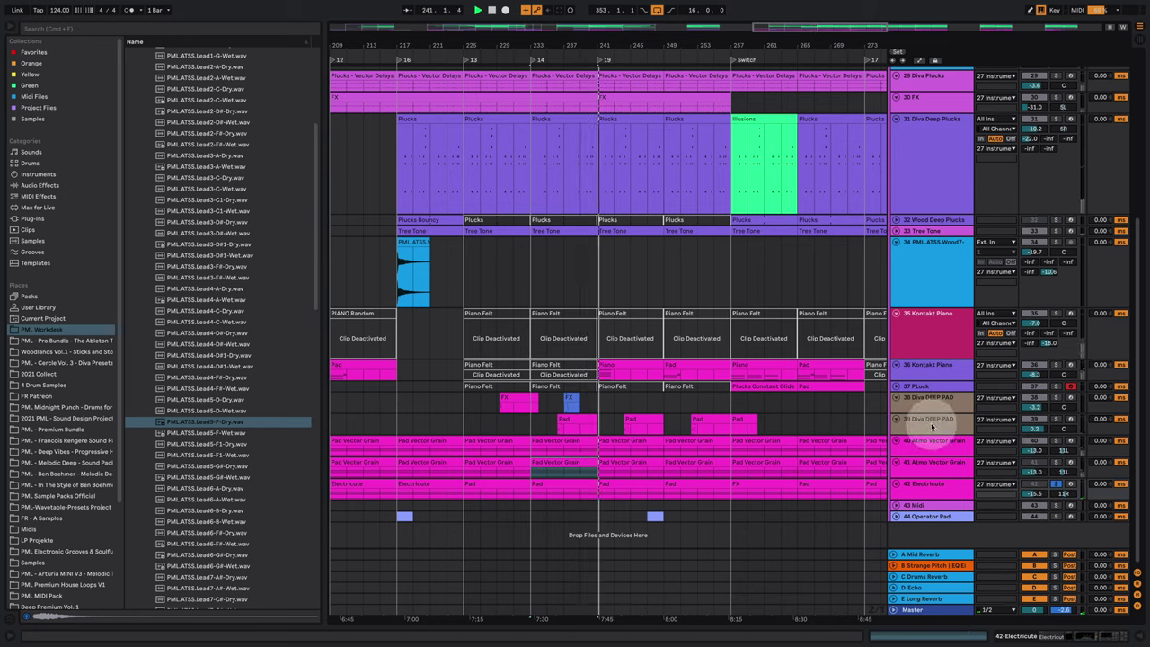
left_click(679, 526)
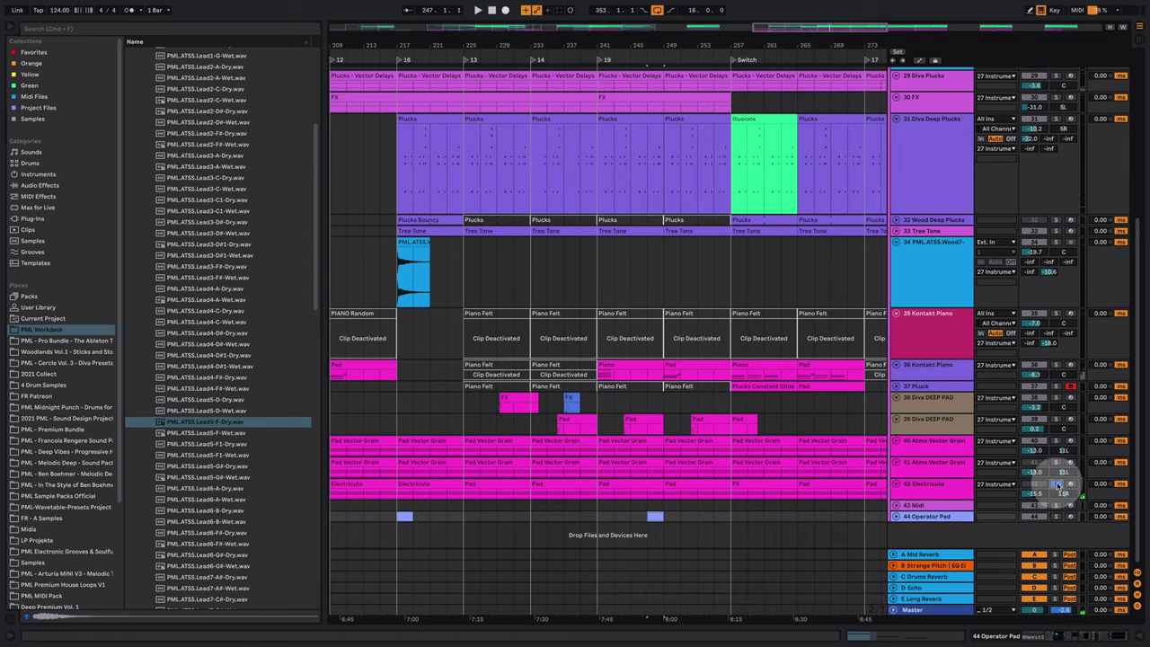
scroll(570, 329, "up", 10)
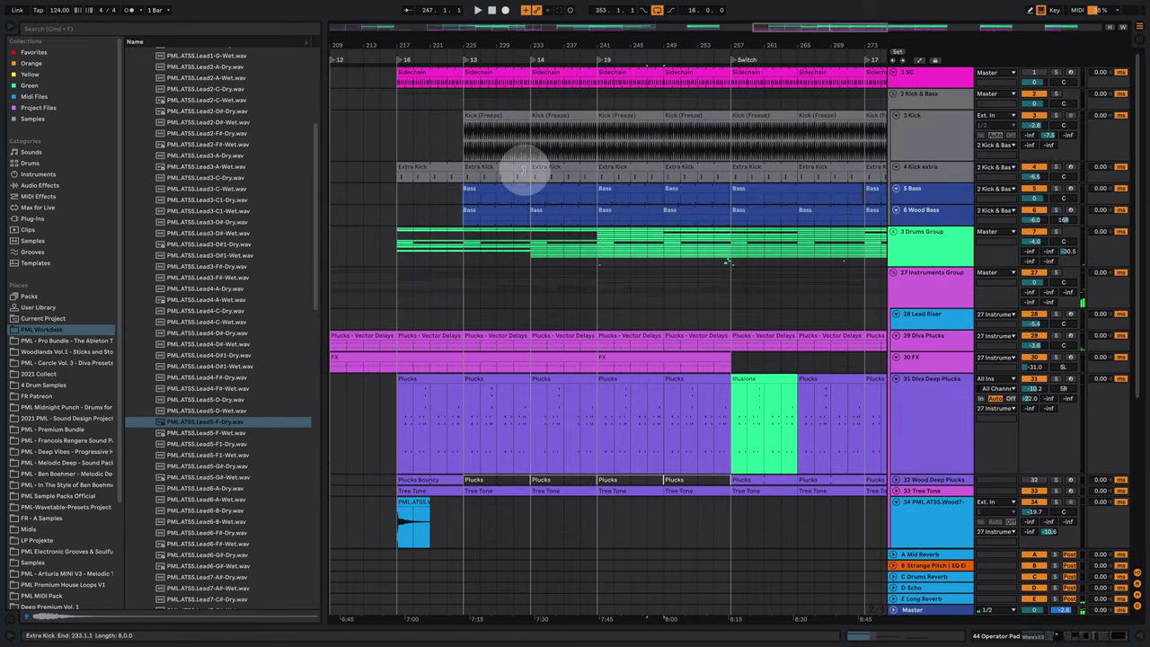
left_click(520, 198)
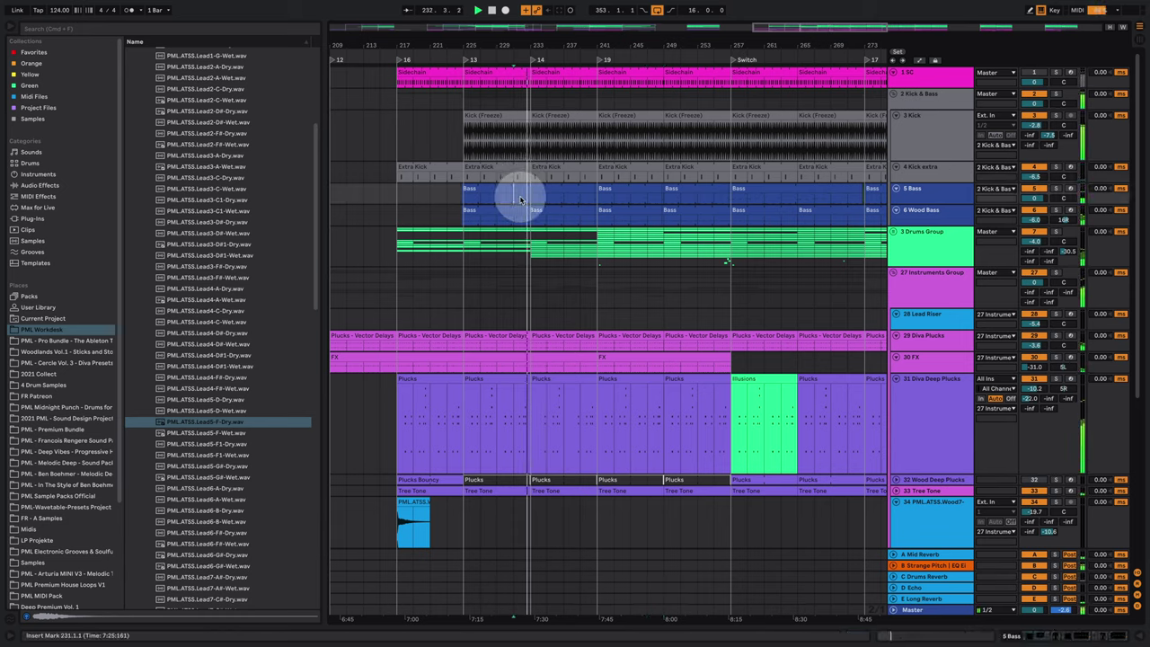
left_click_drag(575, 45, 522, 45)
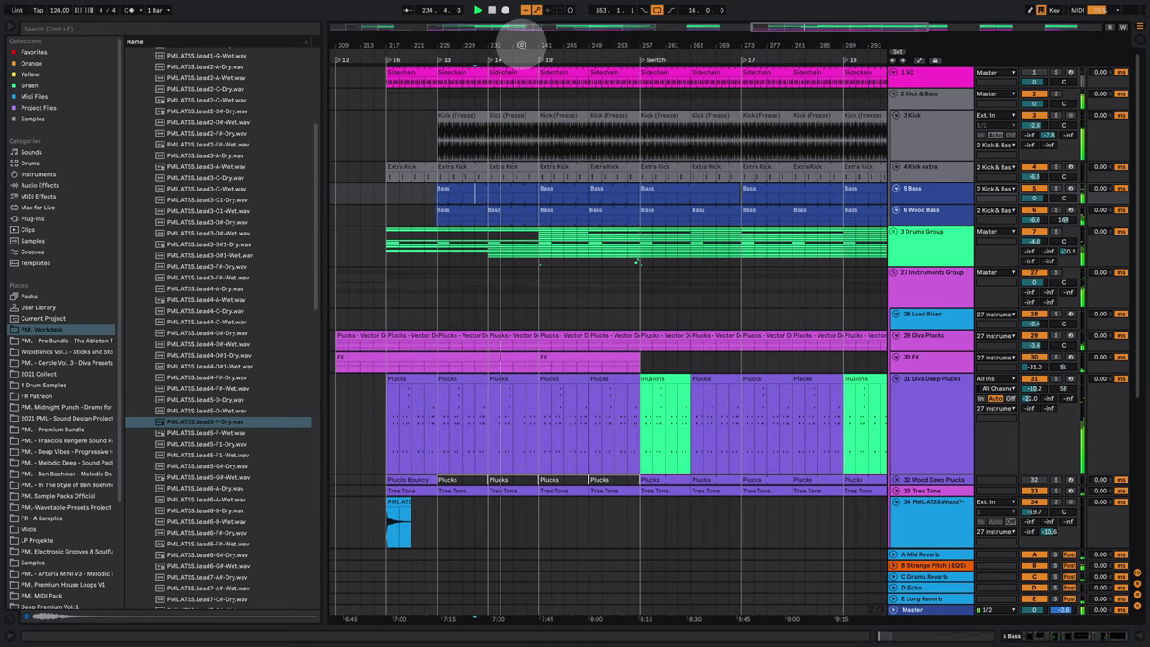
Show the 3 Drums Group's Beat Pull, toggle the device for comparison and try its Mix control during playback.
double_click(926, 231)
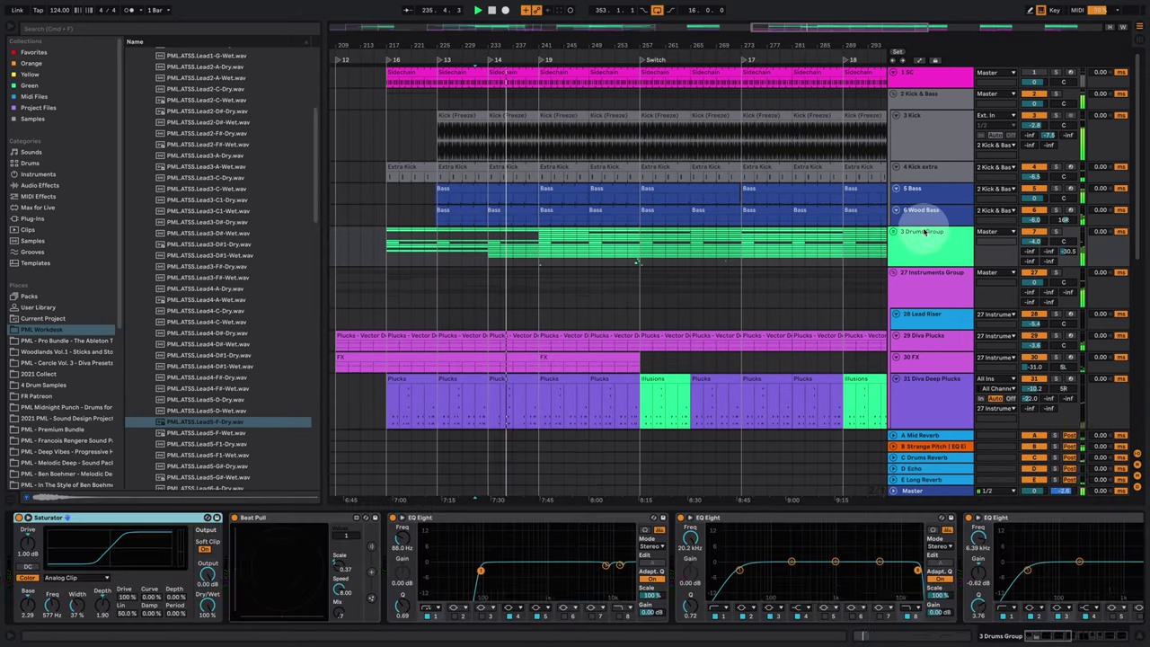
left_click(262, 518)
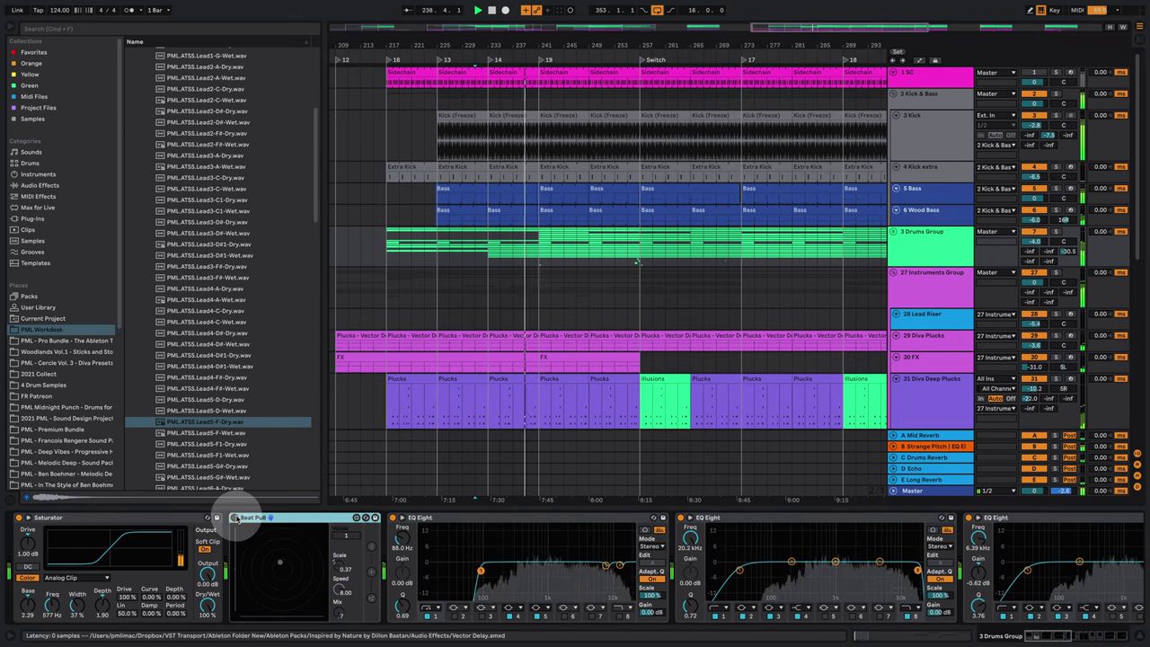
left_click(235, 517)
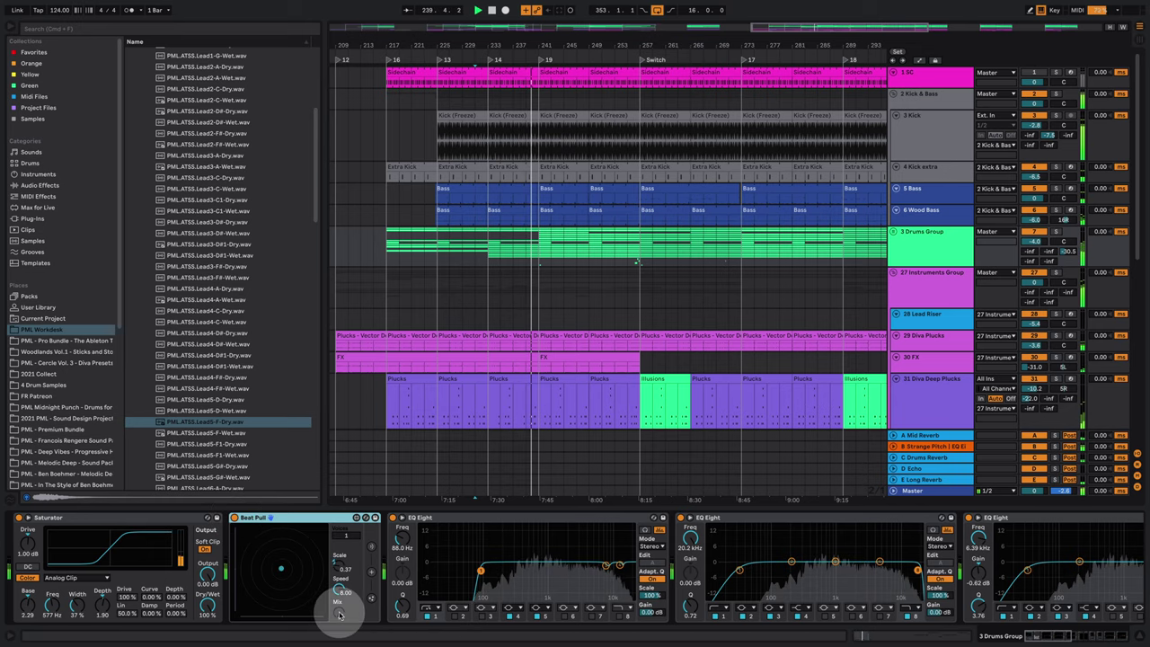
mouse_move(339, 615)
left_mouse_down()
mouse_move(348, 566)
mouse_move(341, 615)
left_mouse_up()
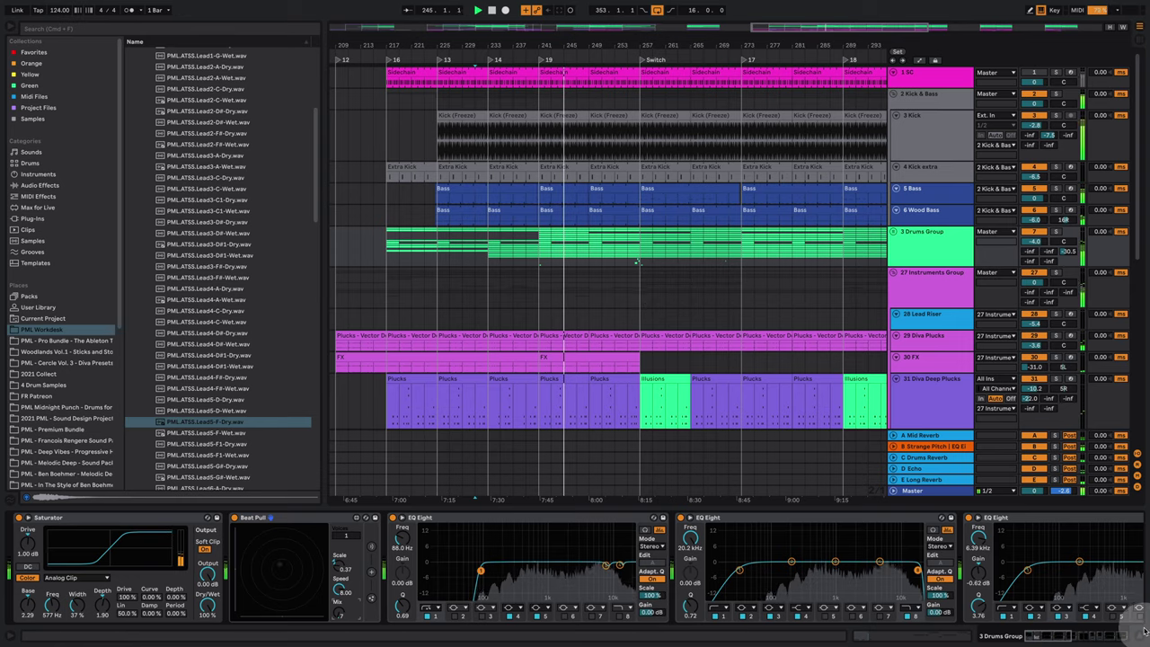
Show the Filter Drip device chain on 35 Kontakt Piano and compare the arrangement with that track muted and active.
left_click(1139, 636)
scroll(594, 364, "down", 10)
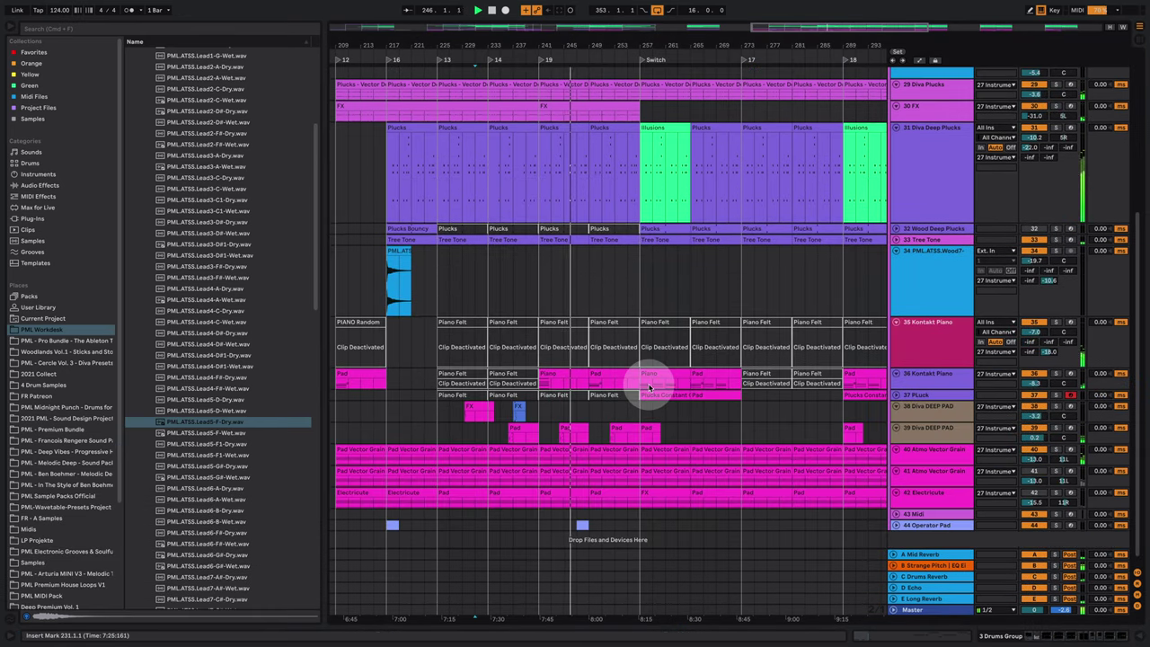
double_click(941, 315)
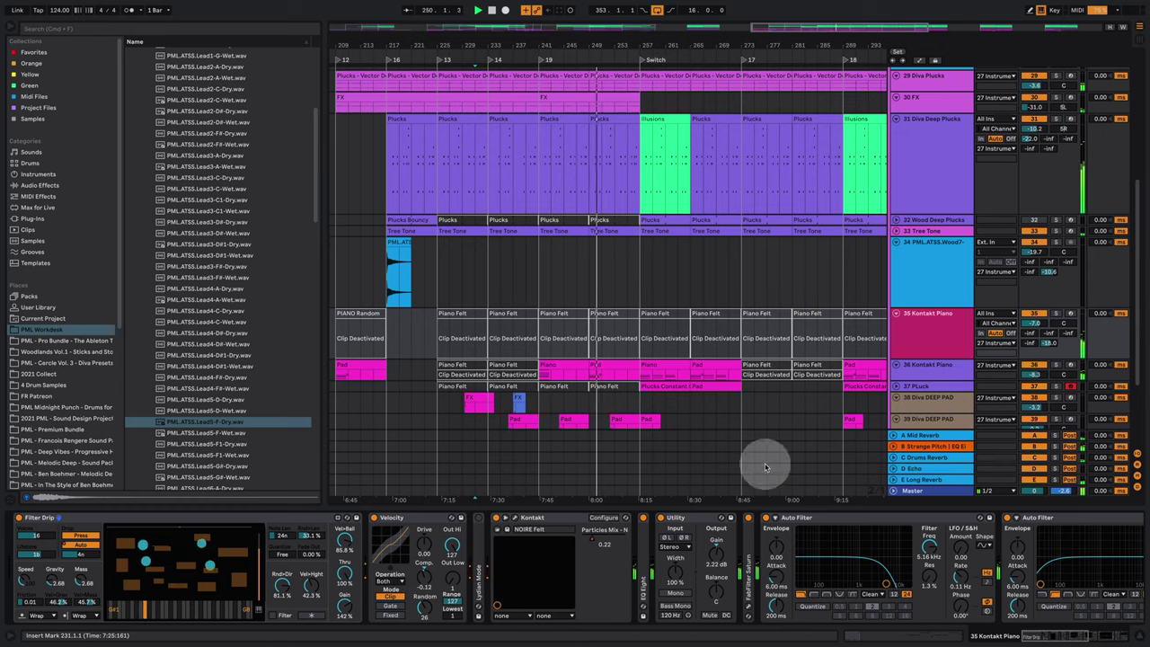
left_click(1128, 636)
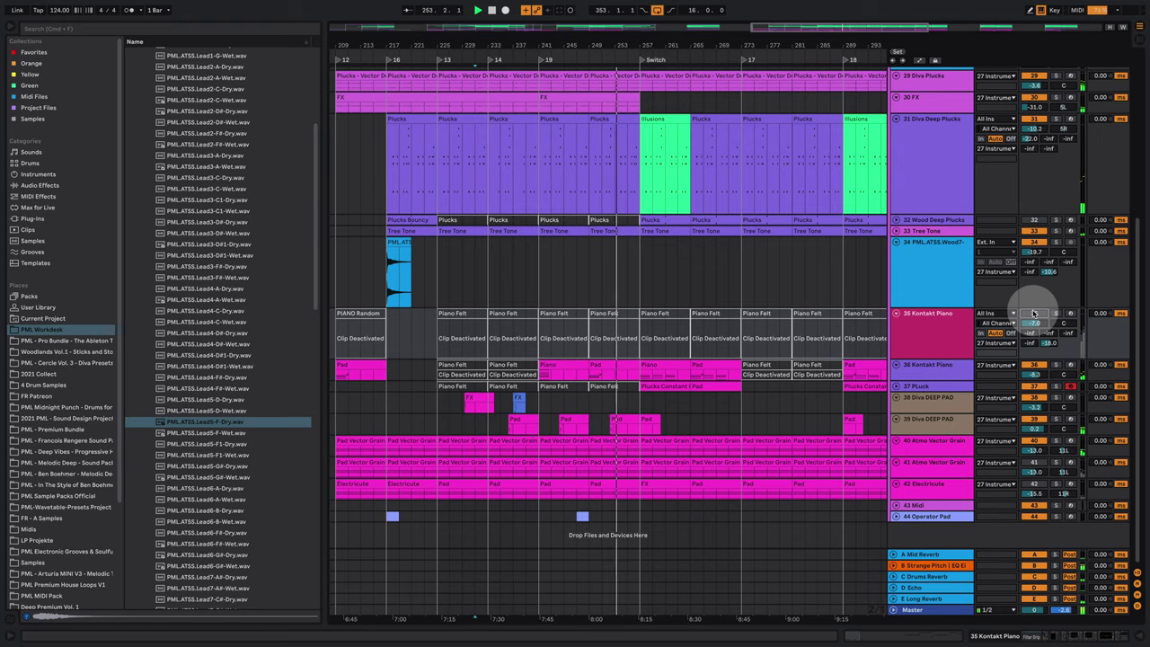
scroll(715, 313, "up", 2)
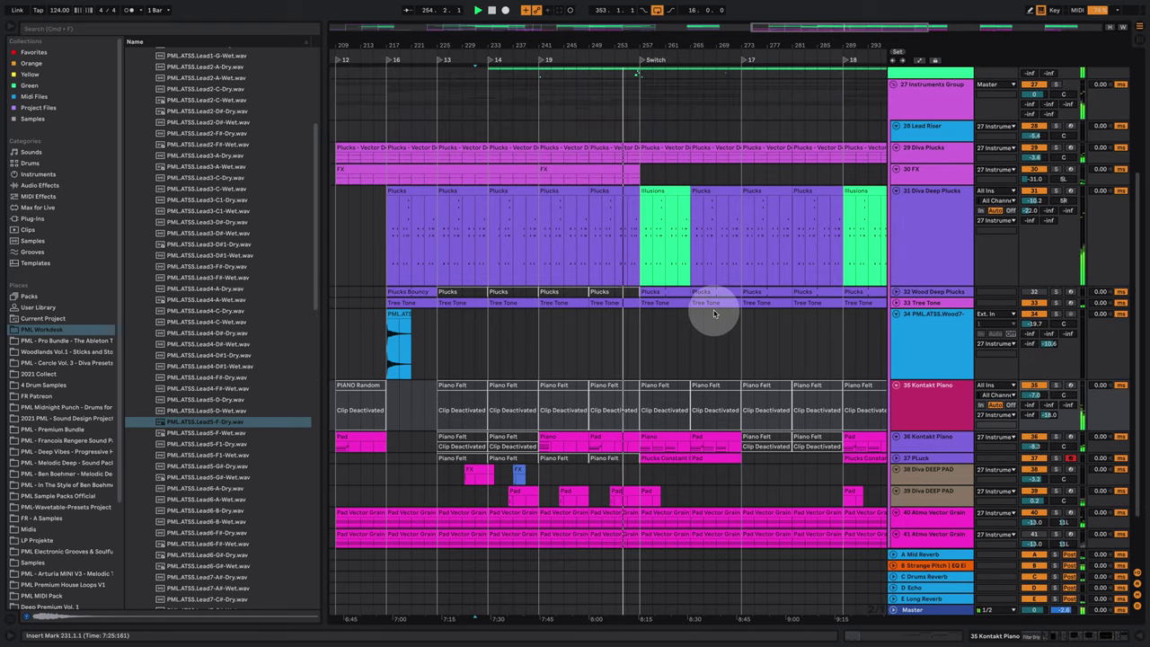
scroll(713, 310, "up", 3)
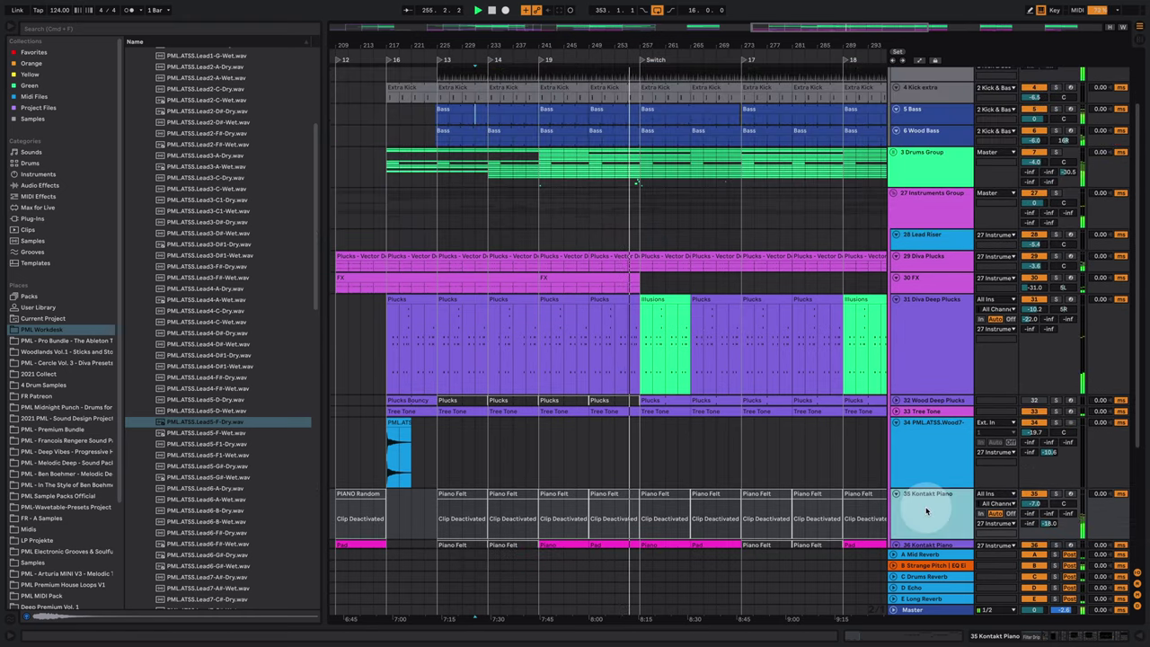
Show the automation lanes and display Filter Drip's Auto Drop automation on the 35 Kontakt Piano track.
left_click(919, 60)
scroll(924, 423, "down", 3)
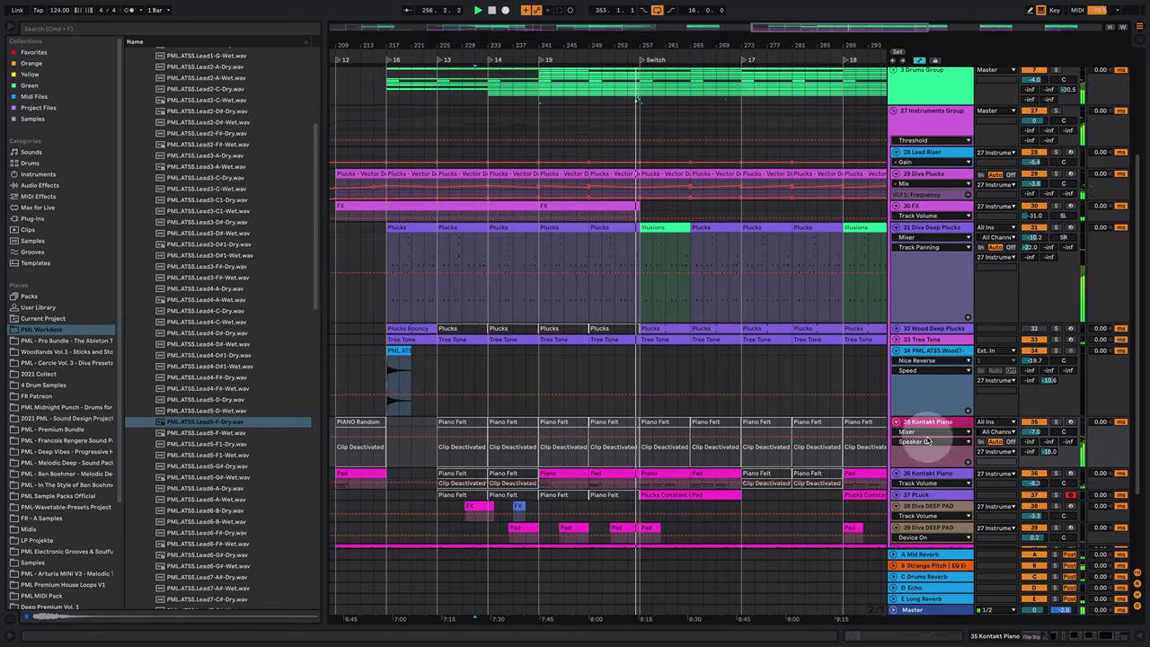
left_click(913, 431)
left_click(920, 456)
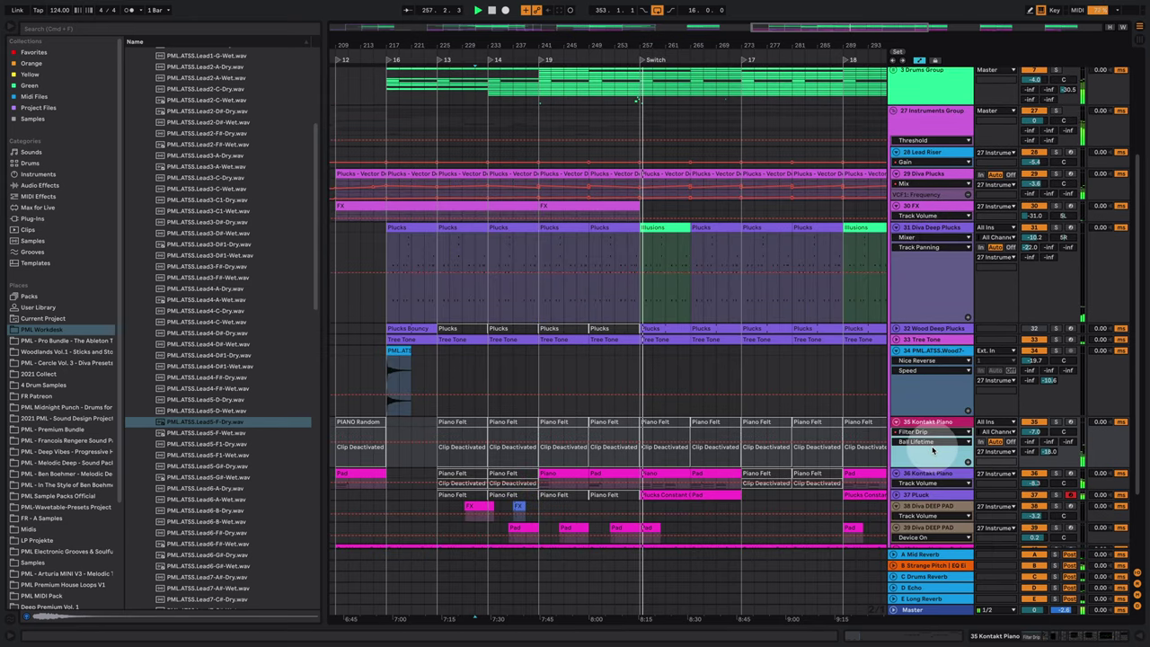
left_click(920, 442)
left_click(930, 164)
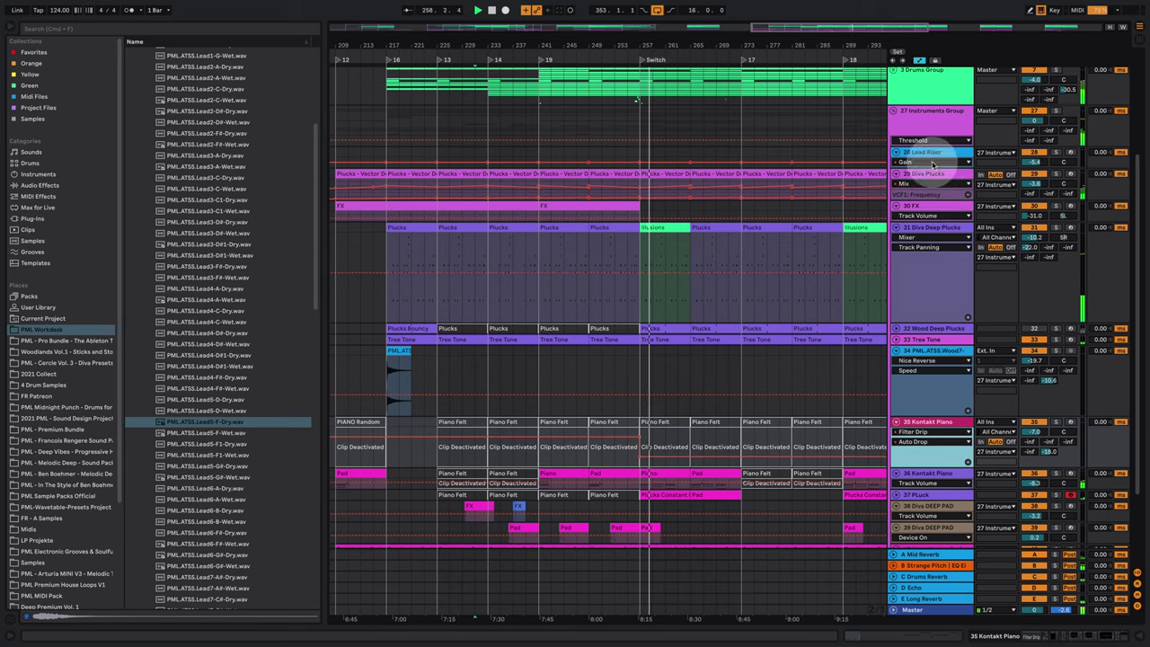
Enlarge the 5 Bass and 6 Wood Bass tracks in the arrangement during playback.
scroll(768, 396, "up", 2)
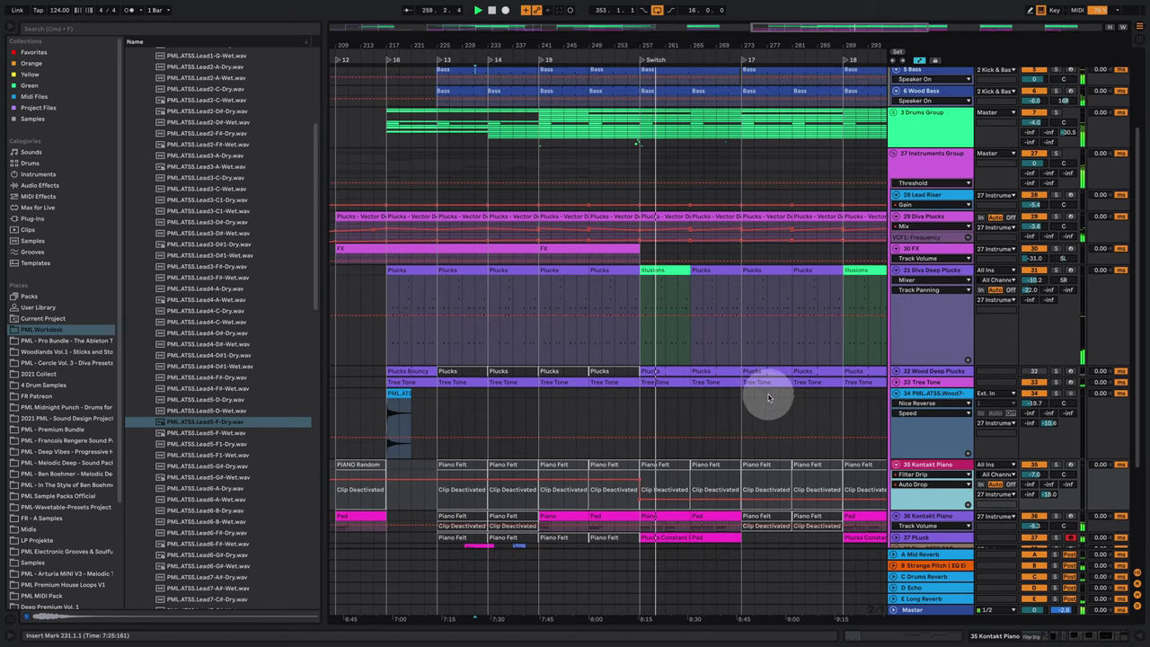
scroll(767, 387, "up", 2)
scroll(765, 396, "up", 3)
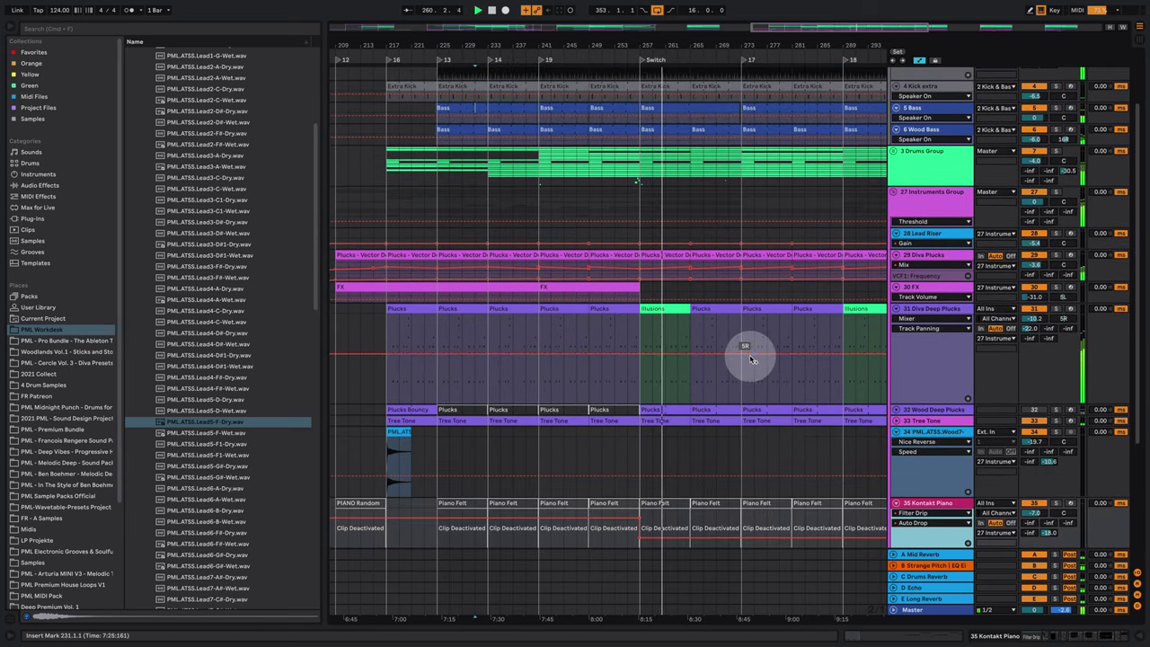
scroll(747, 353, "up", 1)
left_click_drag(919, 207, 932, 365)
Select bars 257 to 273 on the 5 Bass track and loop that section.
left_click_drag(673, 43, 540, 97)
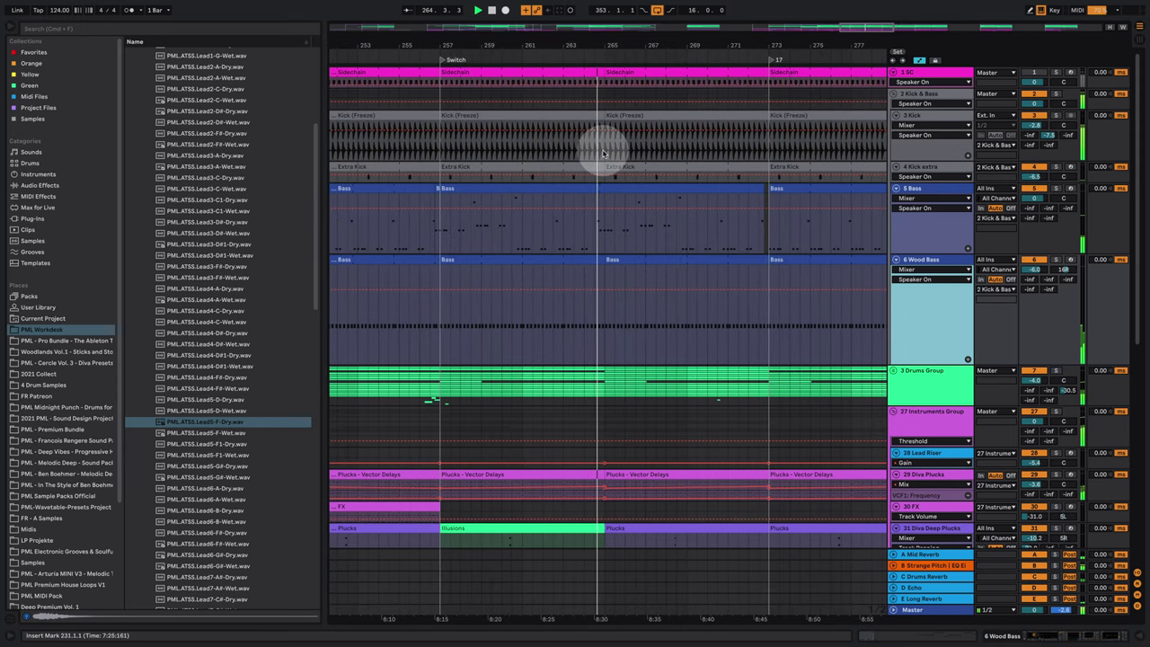
left_click_drag(618, 44, 594, 12)
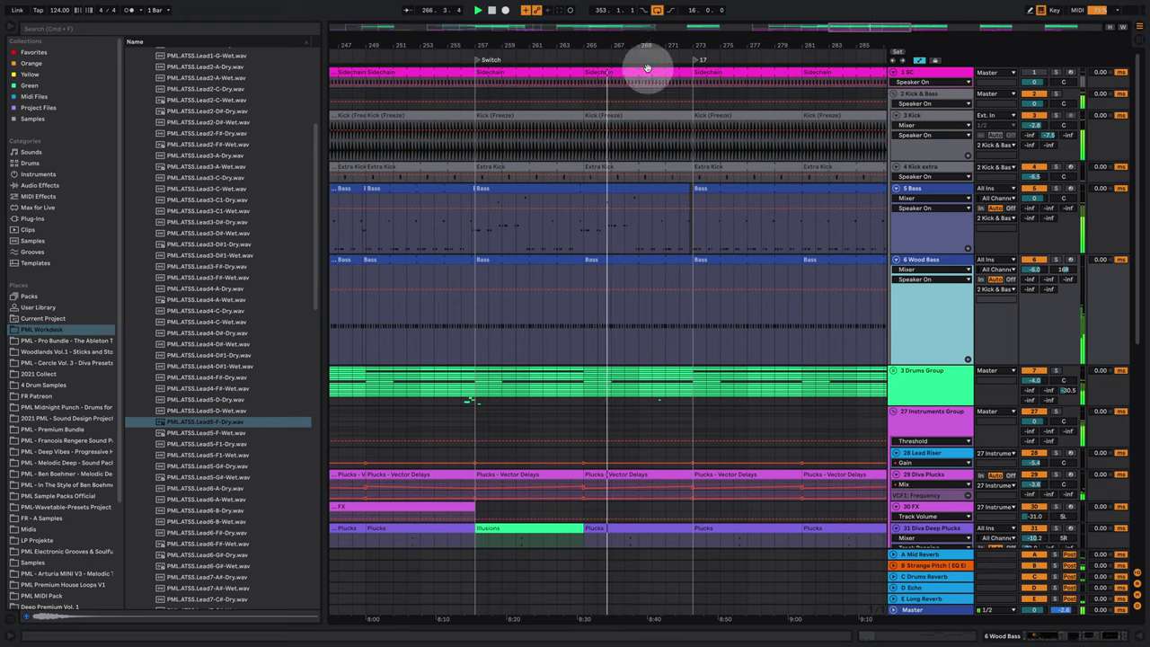
scroll(690, 369, "down", 3)
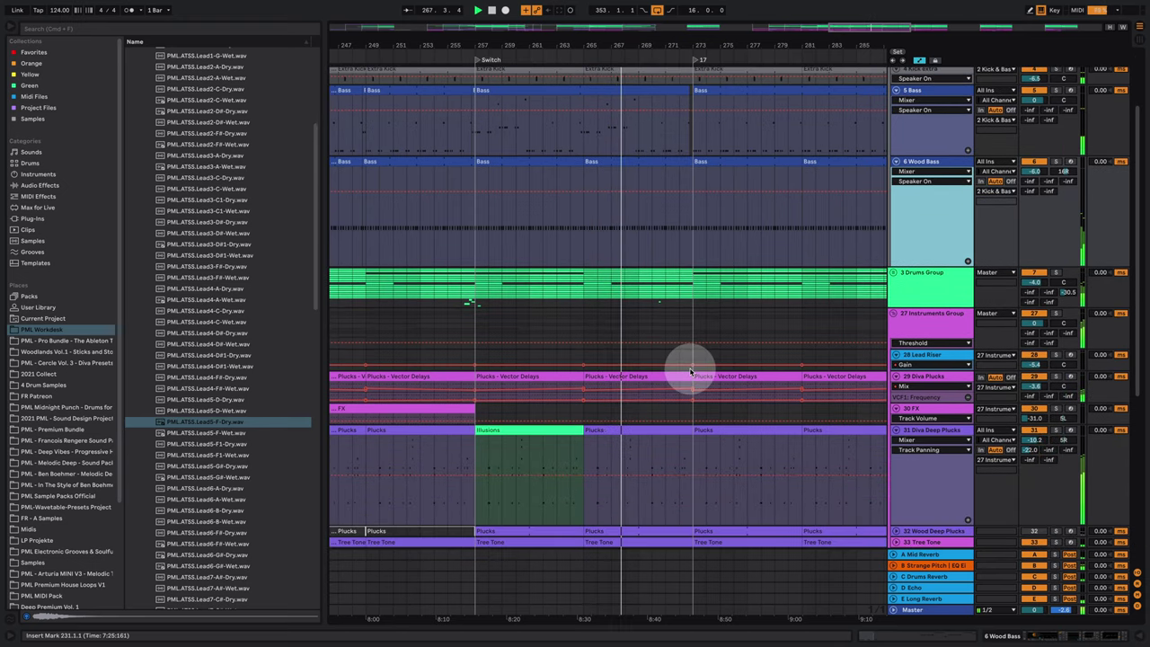
left_click_drag(472, 129, 693, 135)
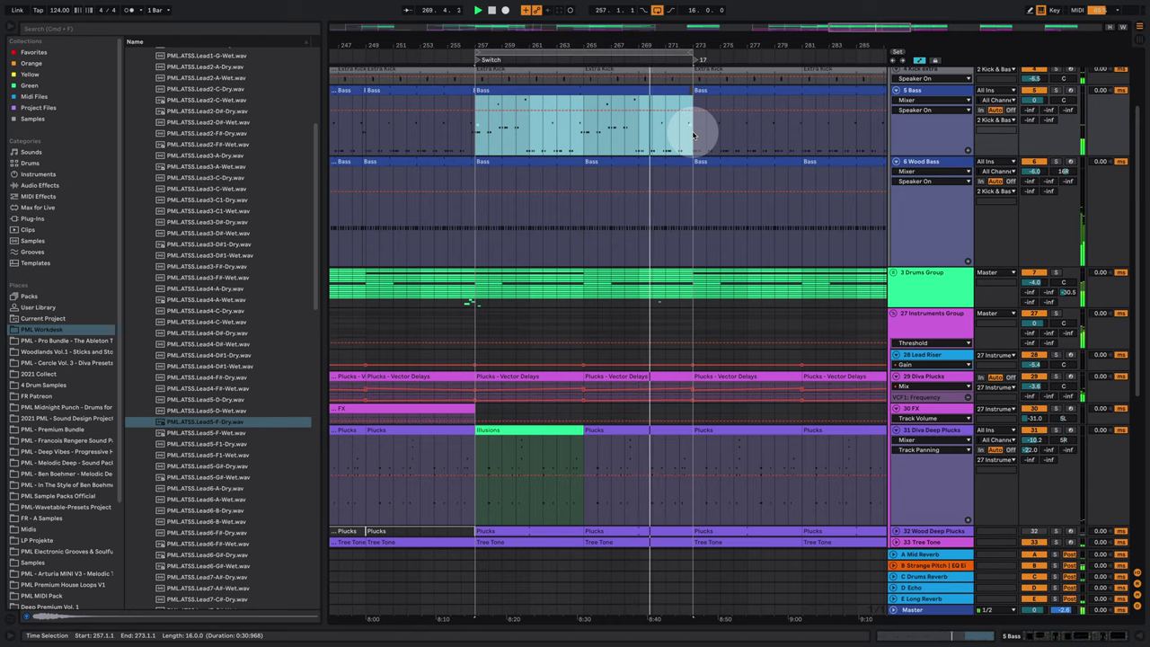
Return to the 35 Kontakt Piano track and show its device chain starting with Filter Drip.
scroll(719, 167, "up", 3)
scroll(690, 259, "down", 7)
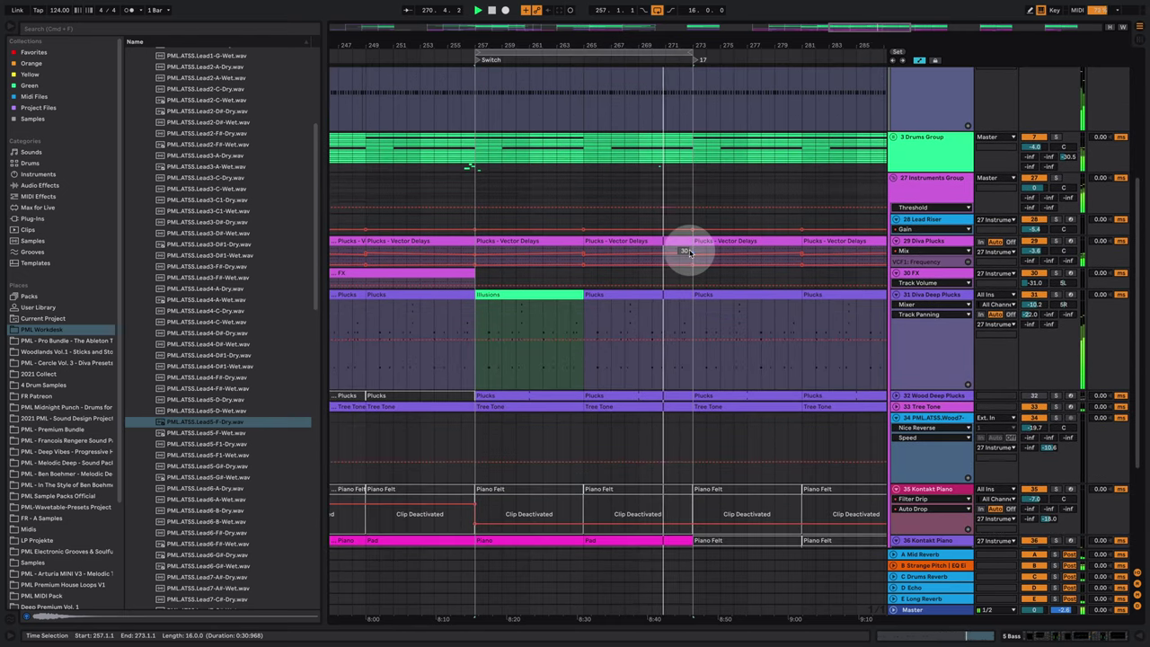
scroll(691, 261, "down", 5)
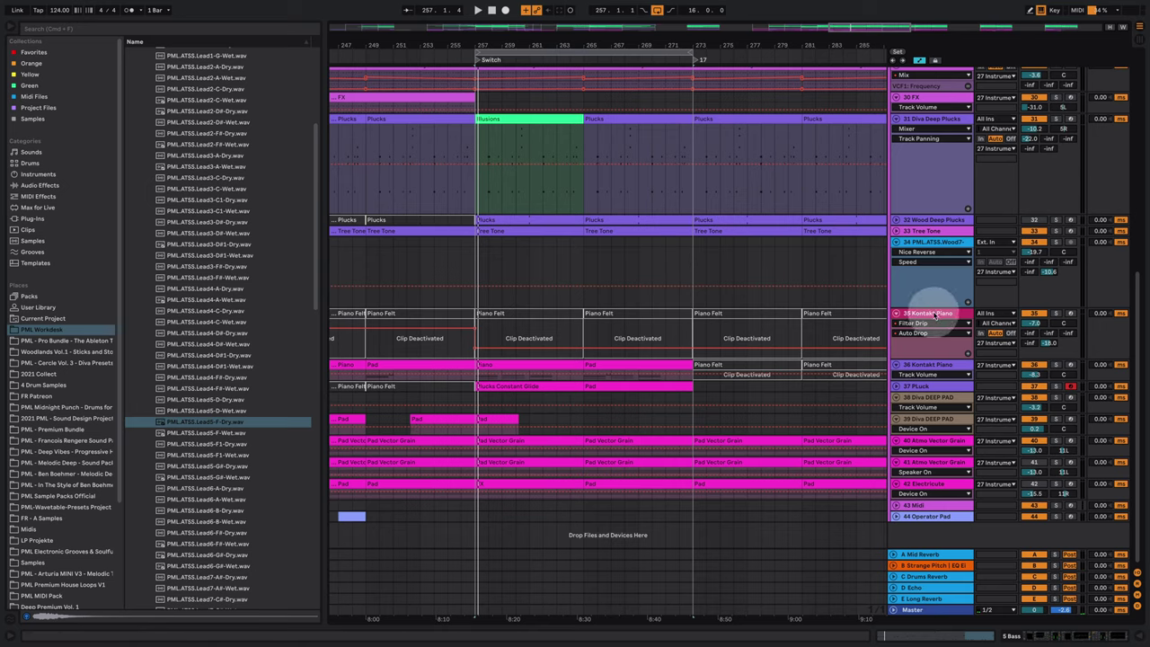
left_click(933, 317)
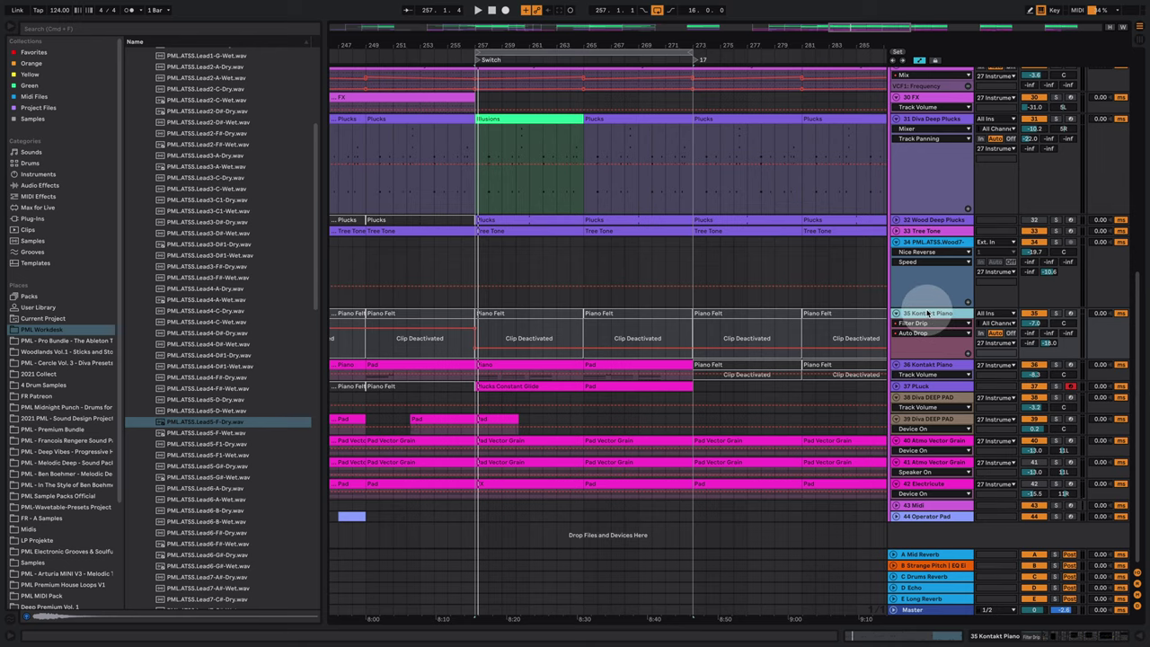
double_click(928, 313)
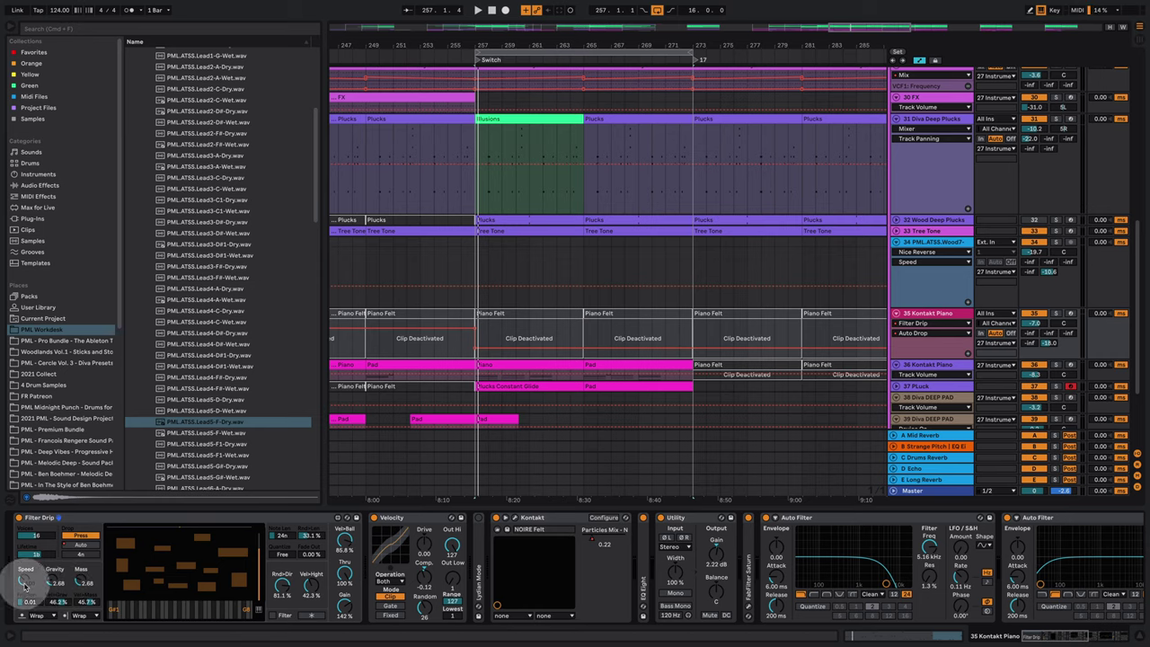
Solo 35 Kontakt Piano, play the section before the Switch marker and display Filter Drip's Speed automation.
left_click(421, 341)
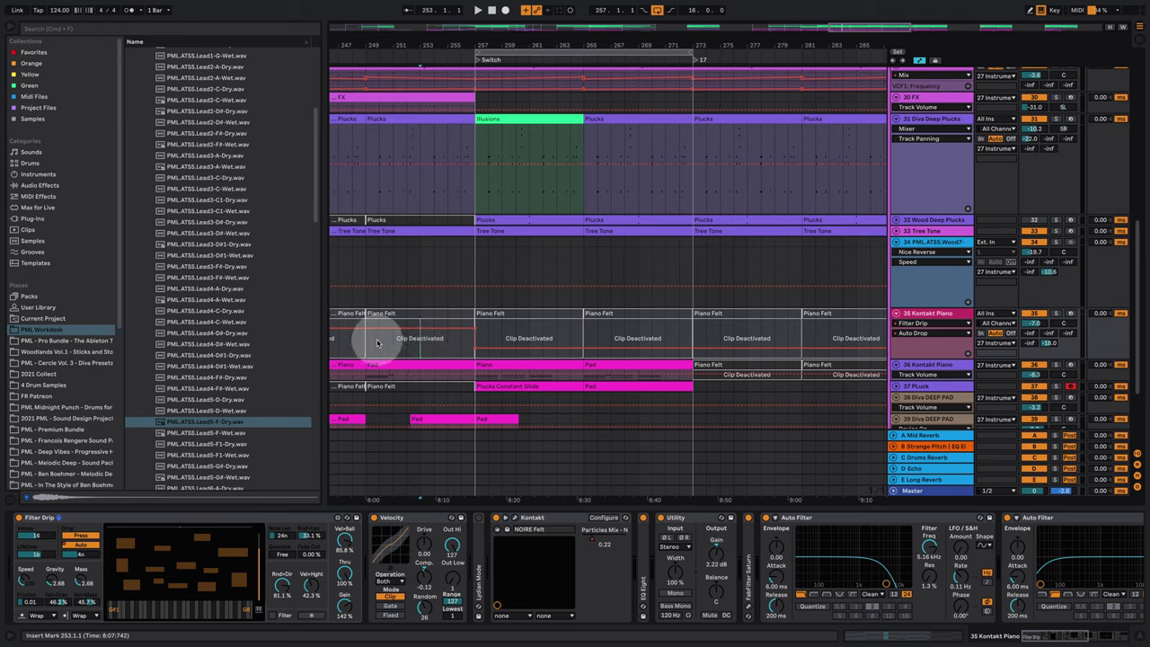
left_click(1057, 313)
left_click(25, 582)
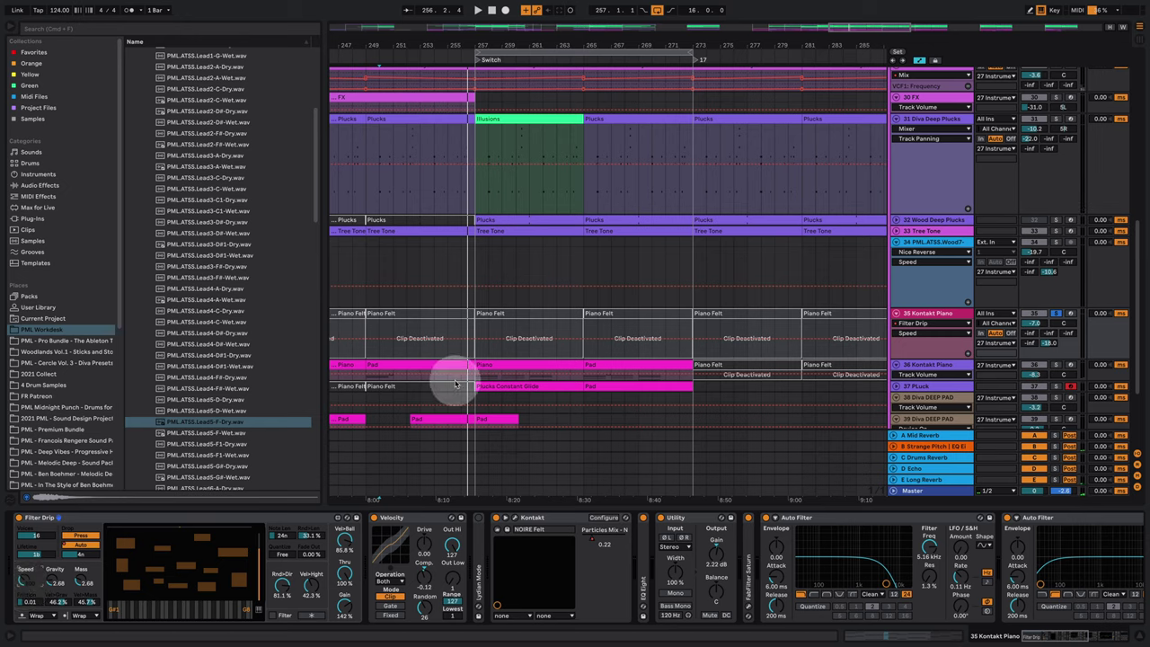
On 35 Kontakt Piano, keep Auto Drop automated on until bar 273 and lower the Speed automation between bars 257 and 273.
left_click(924, 325)
left_click(930, 323)
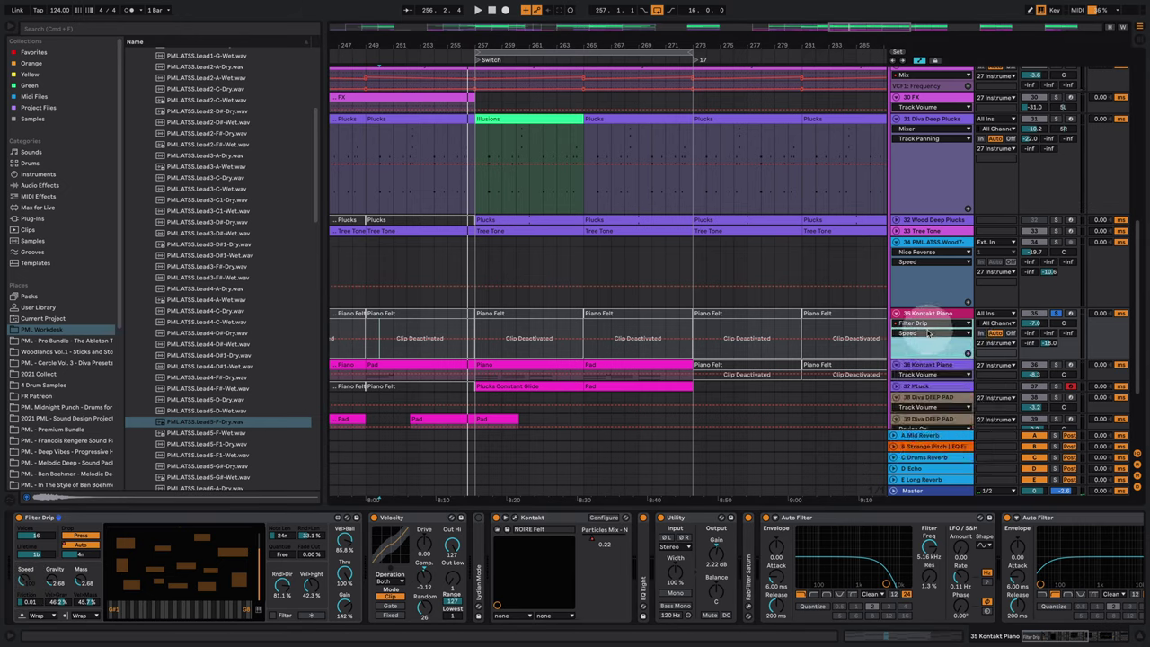
left_click(929, 334)
left_click(931, 357)
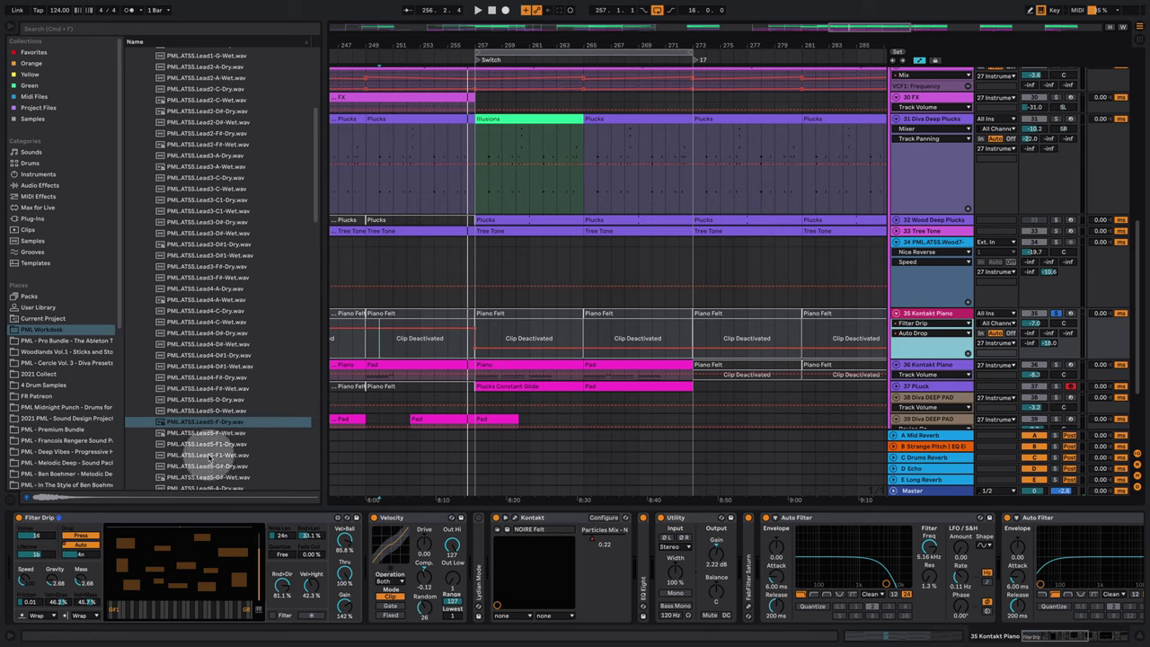
left_click_drag(477, 351, 693, 328)
left_click(694, 350)
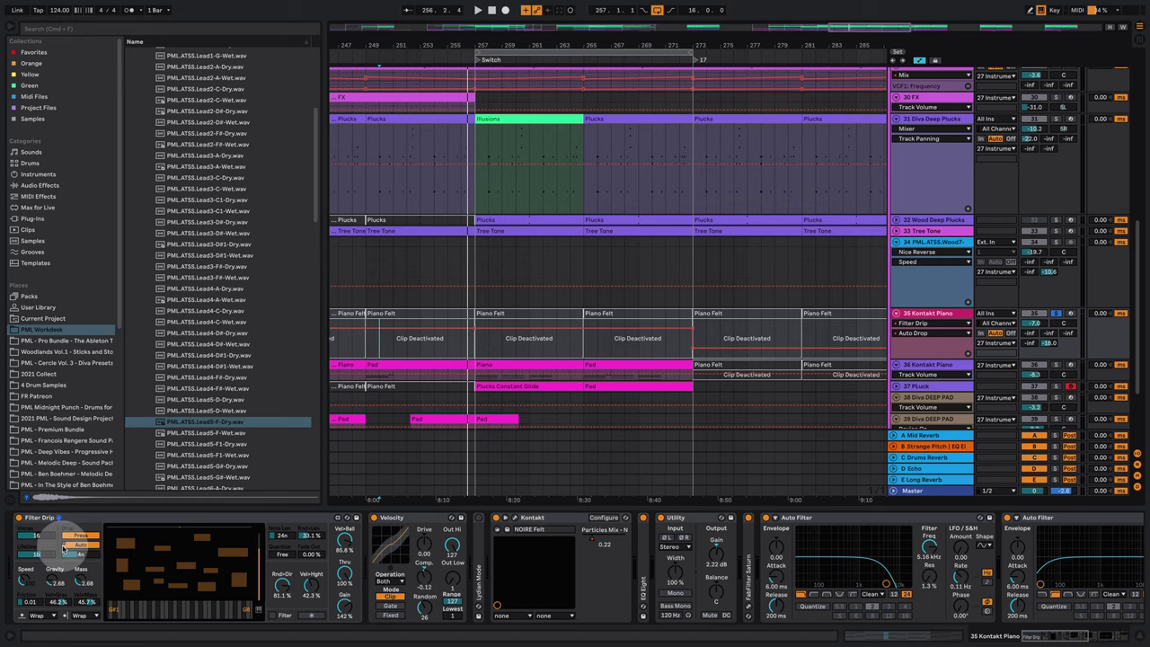
left_click(24, 582)
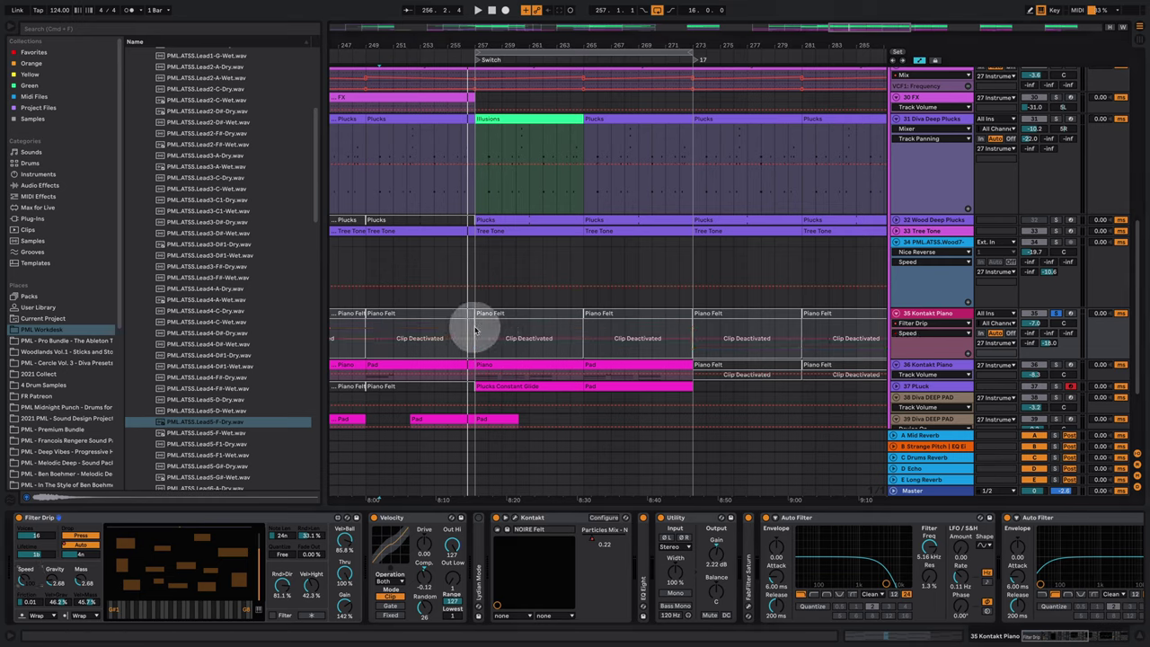
left_click_drag(474, 333, 648, 352)
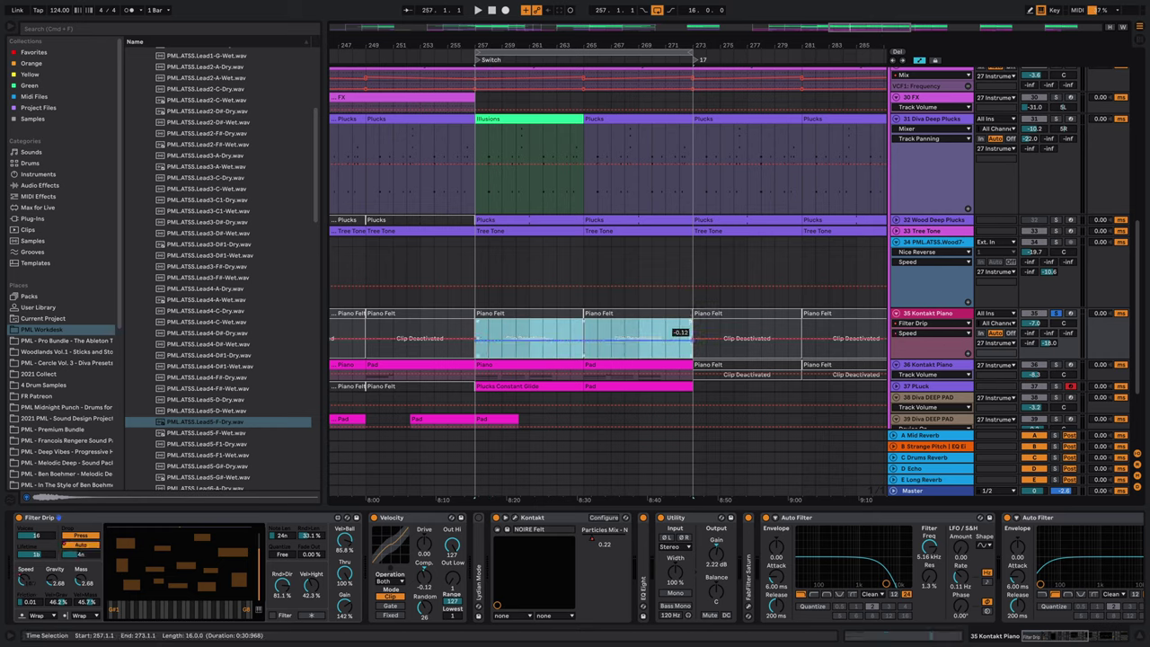
Unsolo 35 Kontakt Piano and play the full arrangement from bar 256 while looking over its tracks.
left_click(461, 321)
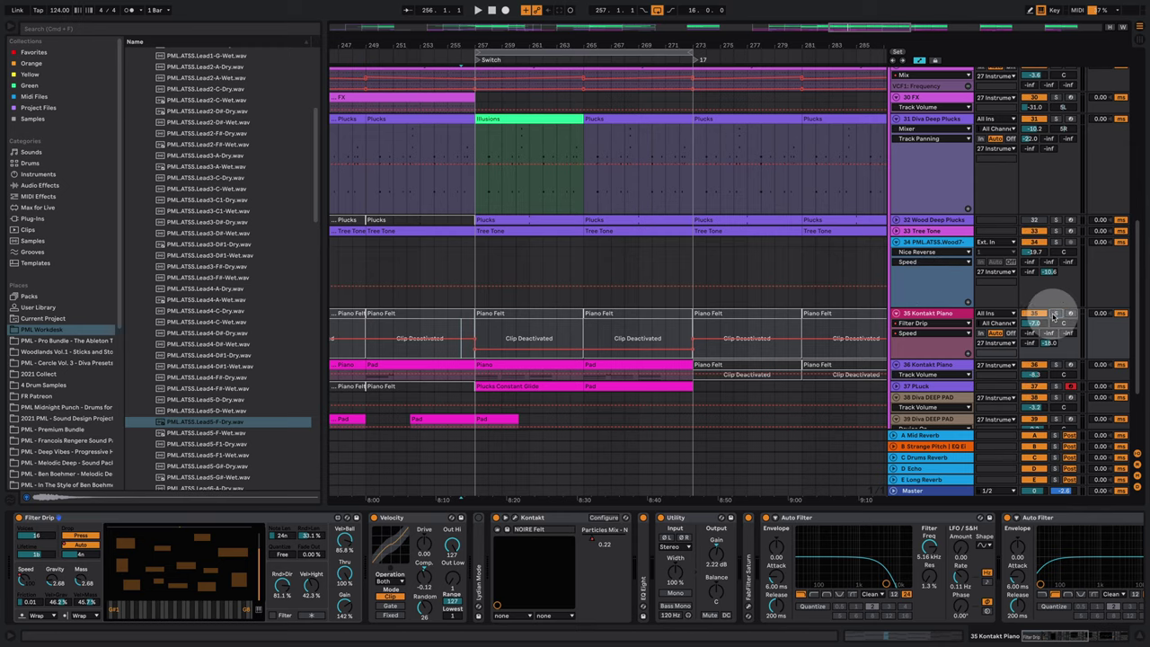
scroll(531, 201, "up", 3)
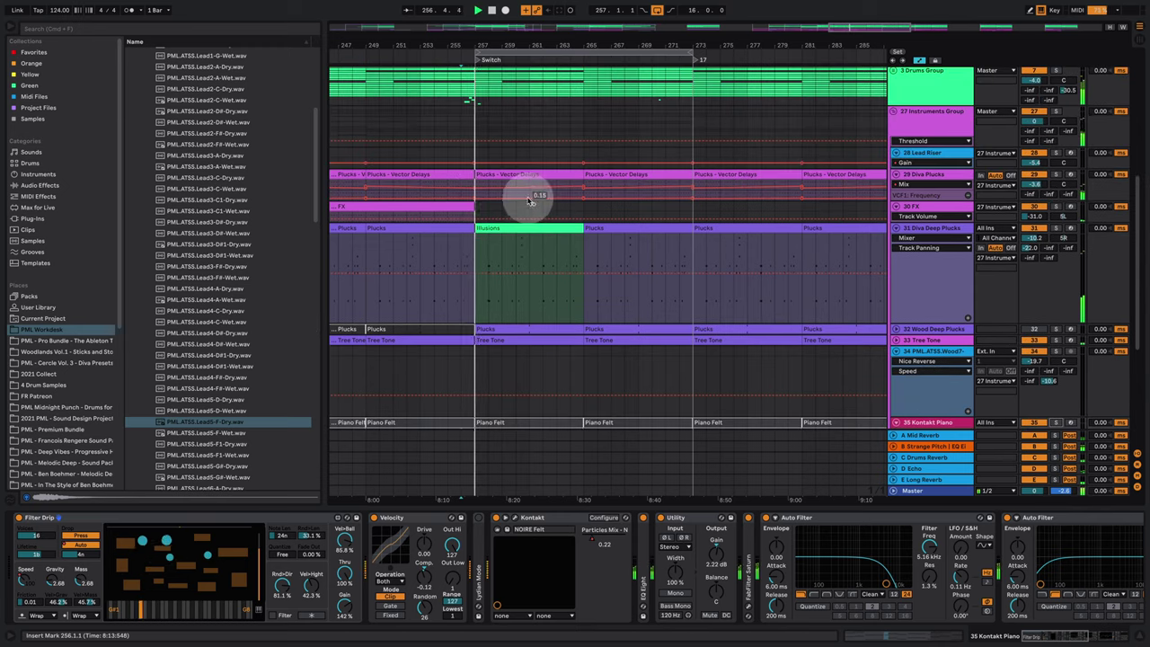
scroll(531, 201, "up", 8)
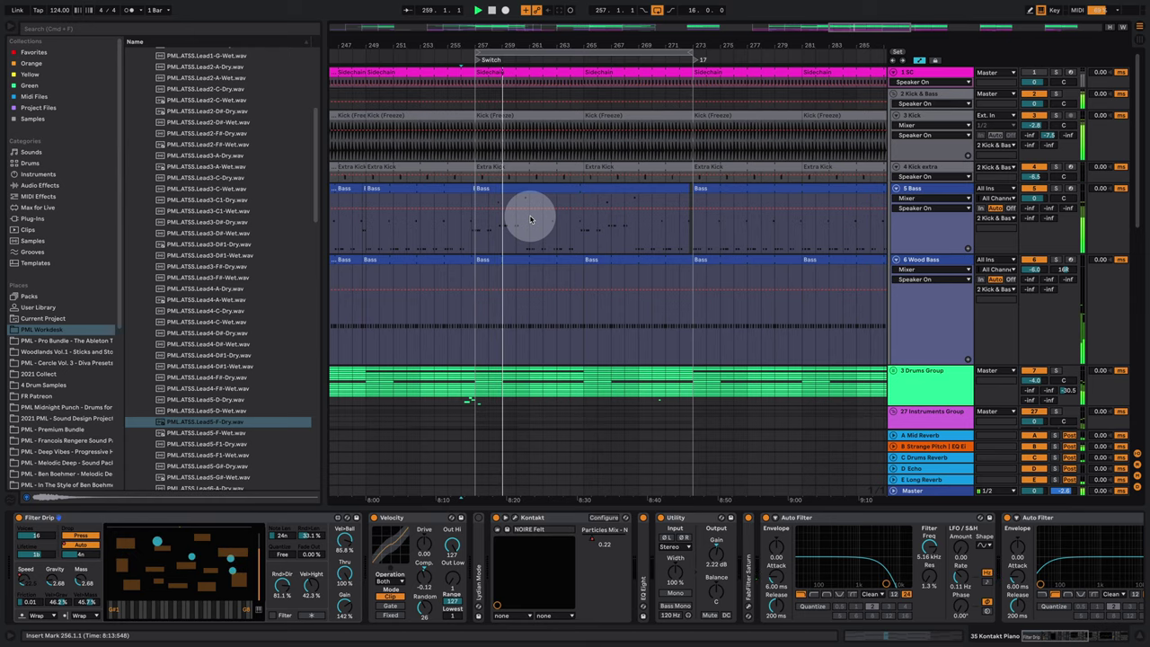
scroll(539, 249, "down", 2)
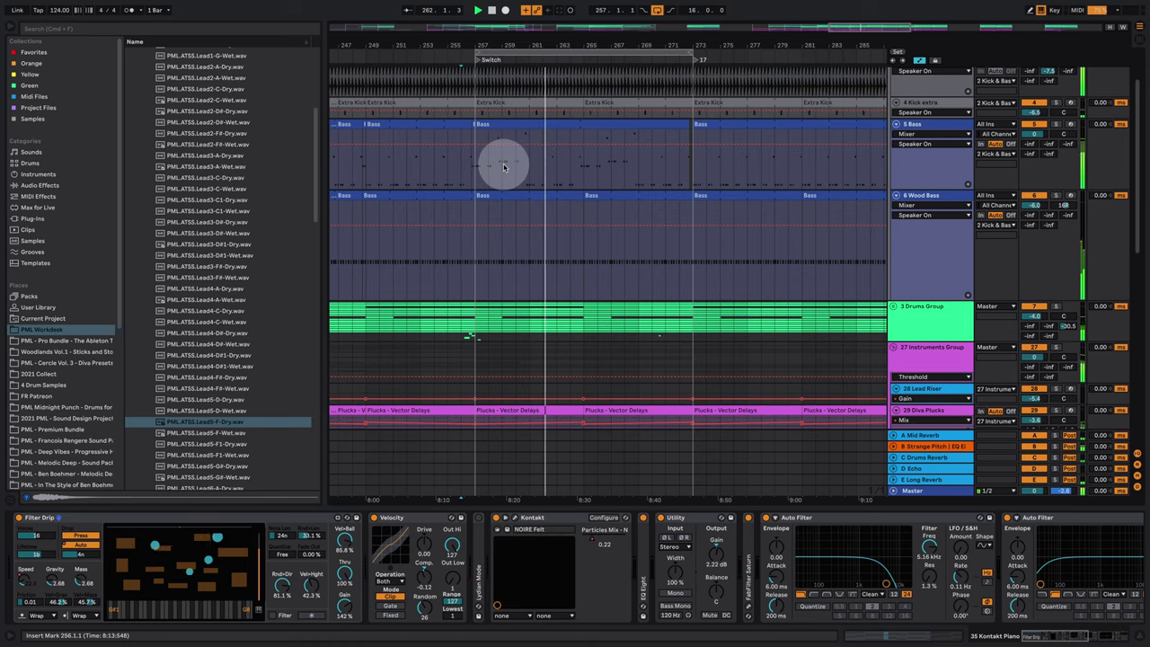
scroll(517, 250, "down", 7)
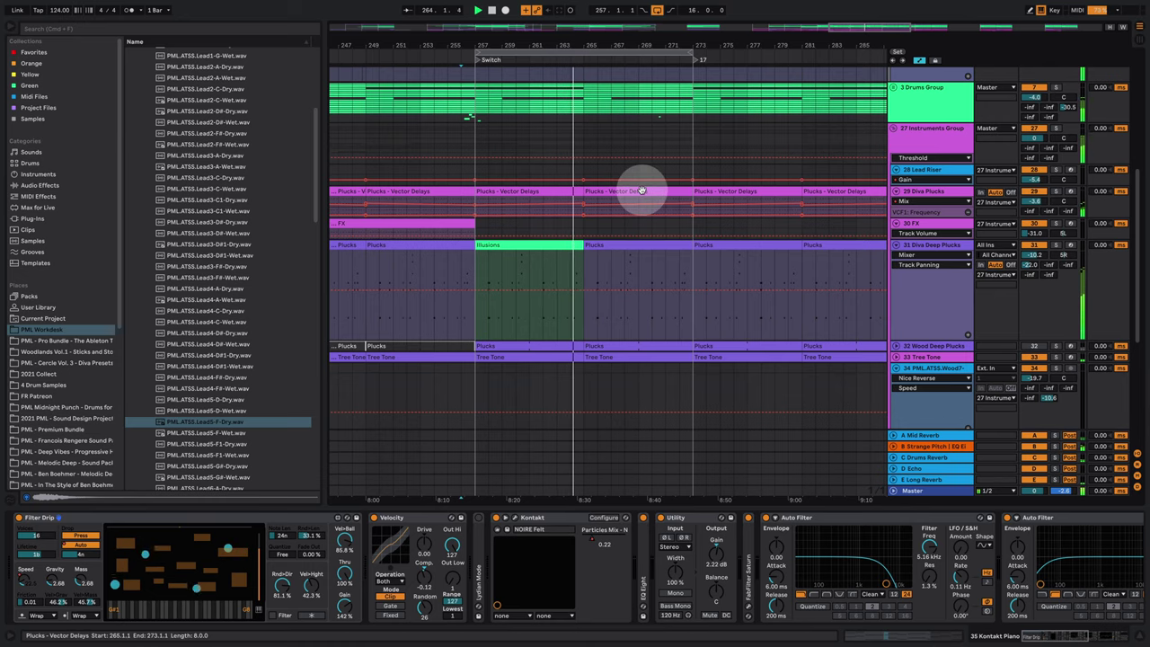
scroll(616, 221, "up", 8)
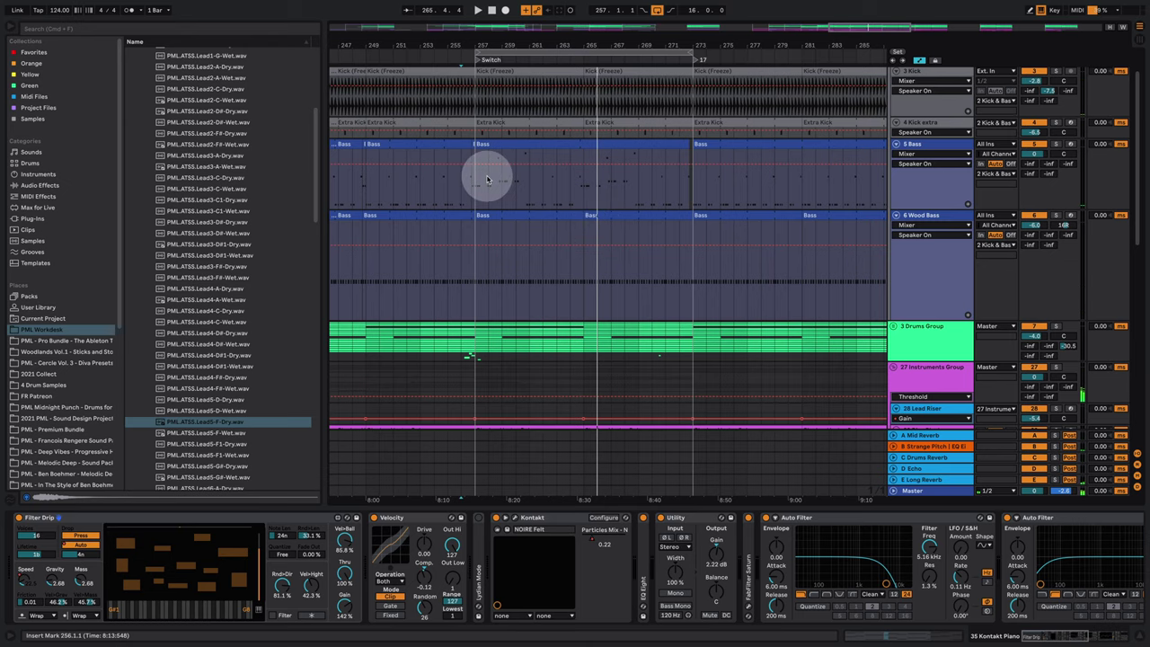
Open the notes of the 5 Bass clip that starts at the Switch marker on bar 257.
left_click(495, 143)
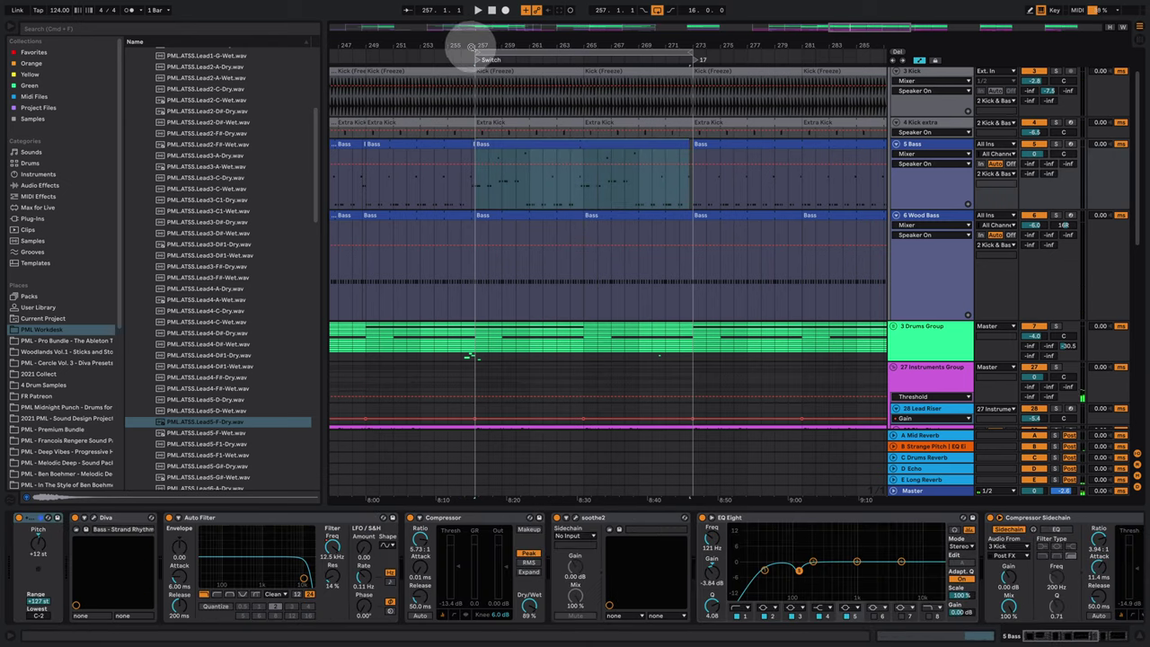
left_click_drag(471, 47, 476, 108)
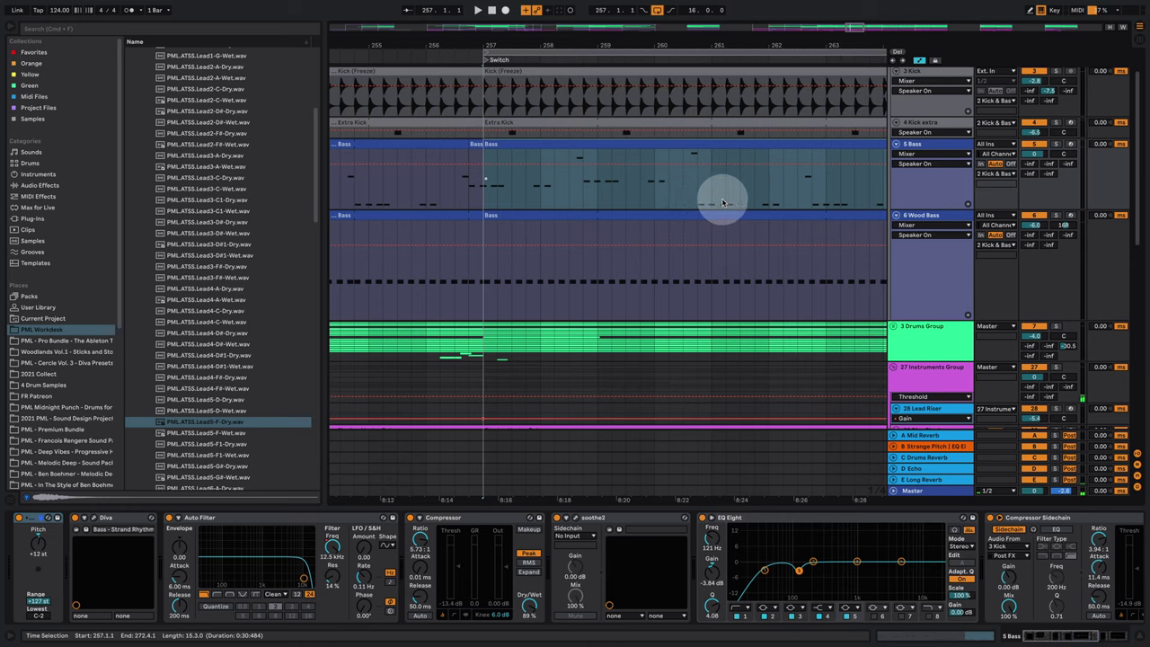
left_click(489, 144)
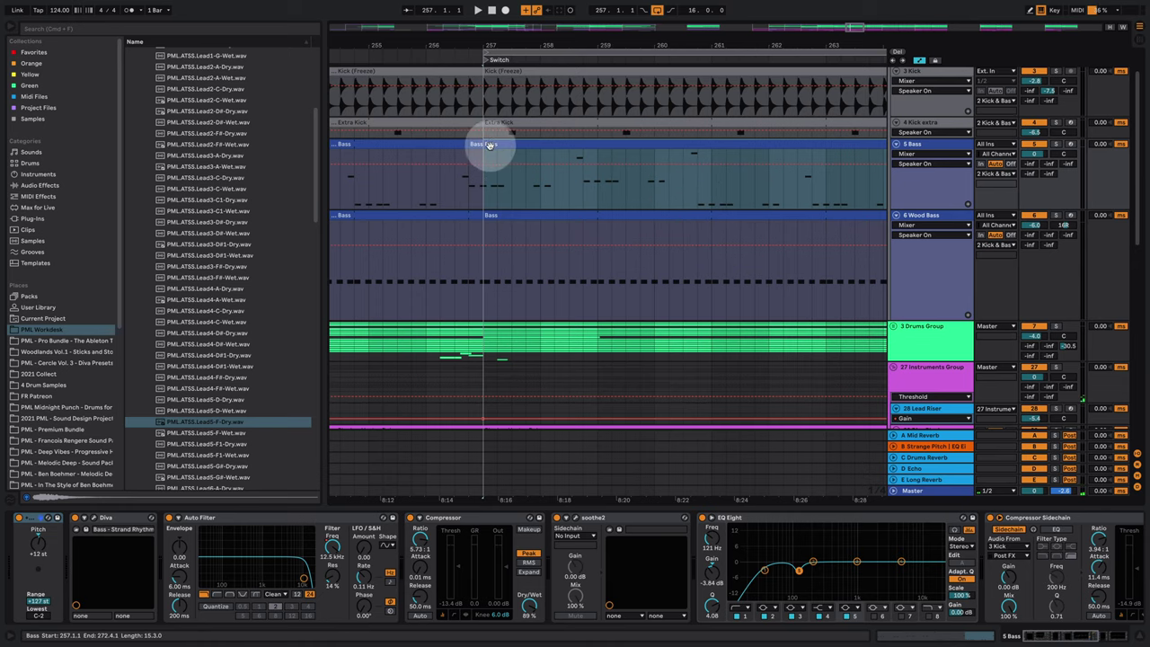
left_click_drag(503, 39, 503, 18)
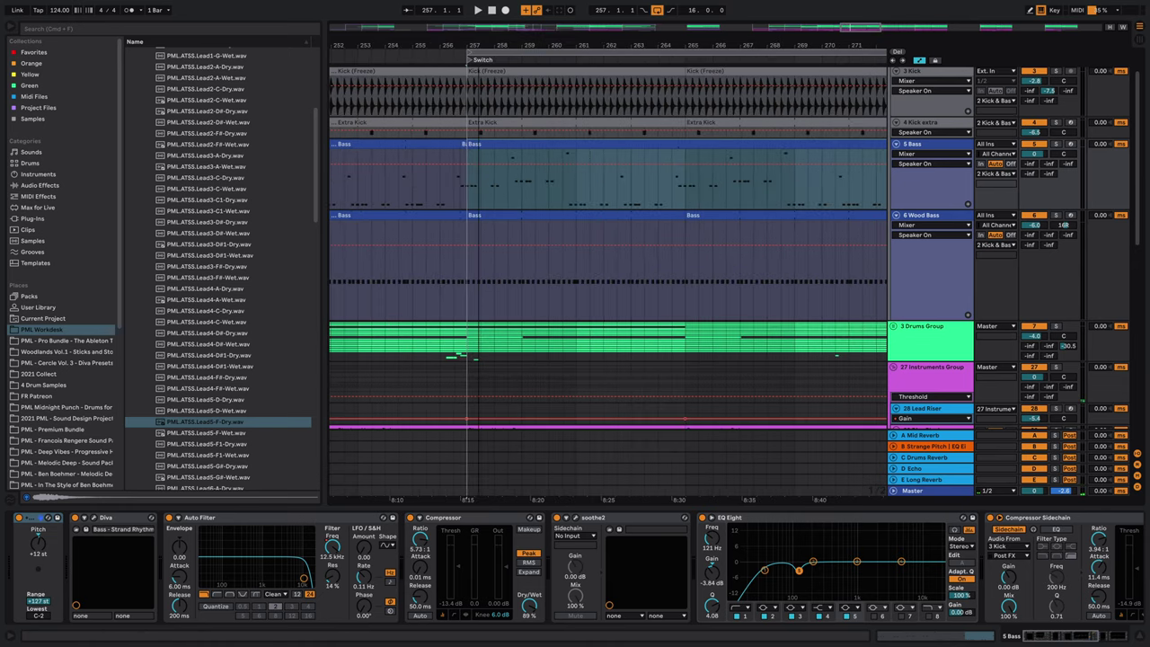
double_click(529, 146)
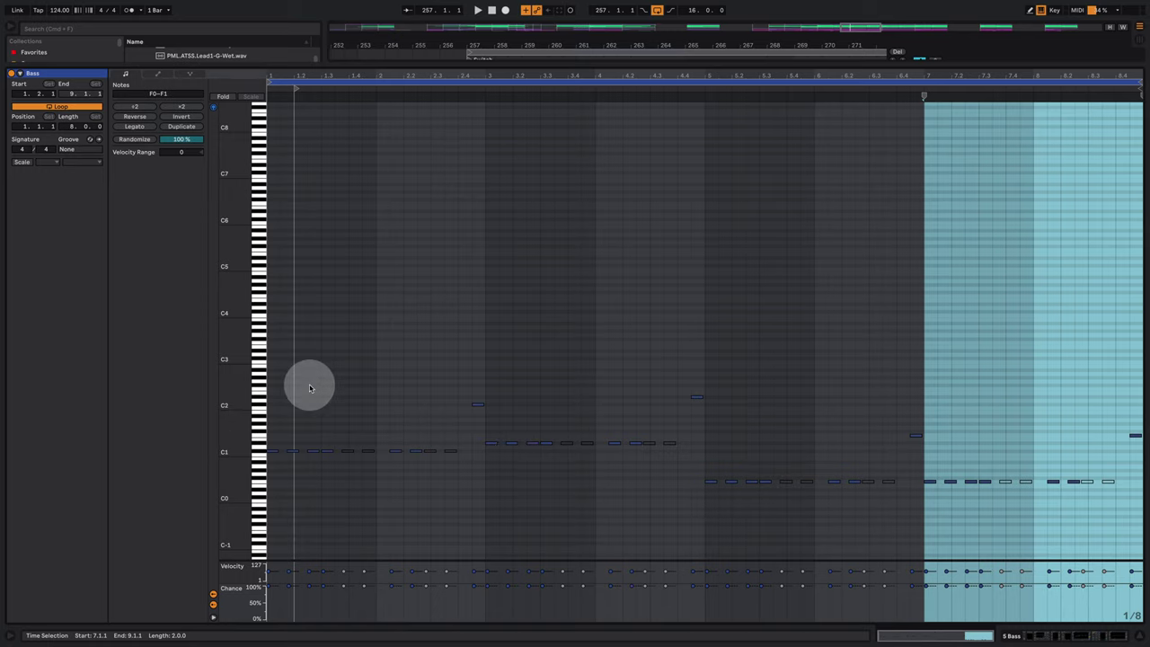
Examine the bass clip's opening notes up close, then return to the arrangement and play from 257.3.3.
left_click(361, 469)
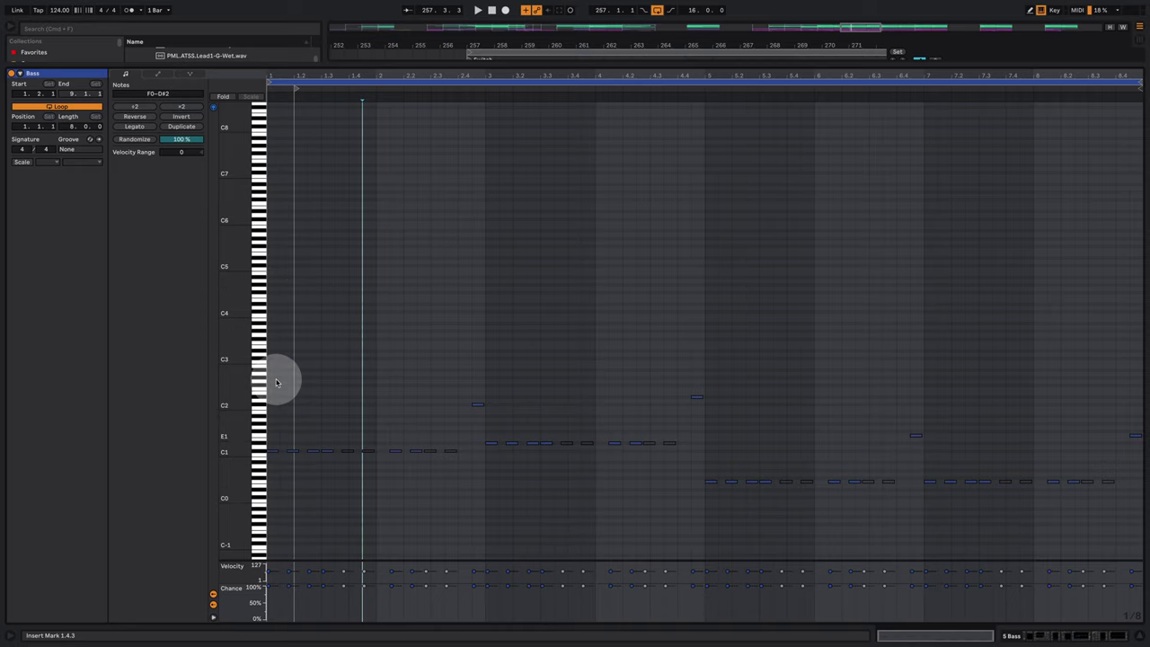
left_click_drag(281, 77, 286, 119)
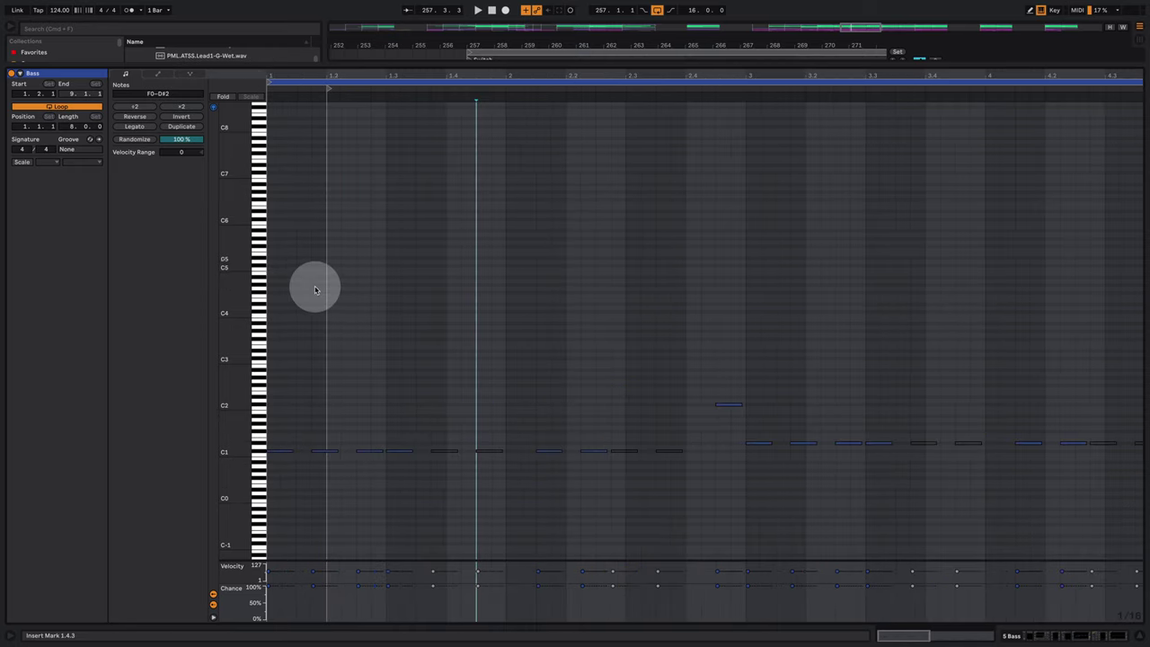
right_click(299, 295)
left_click(383, 454)
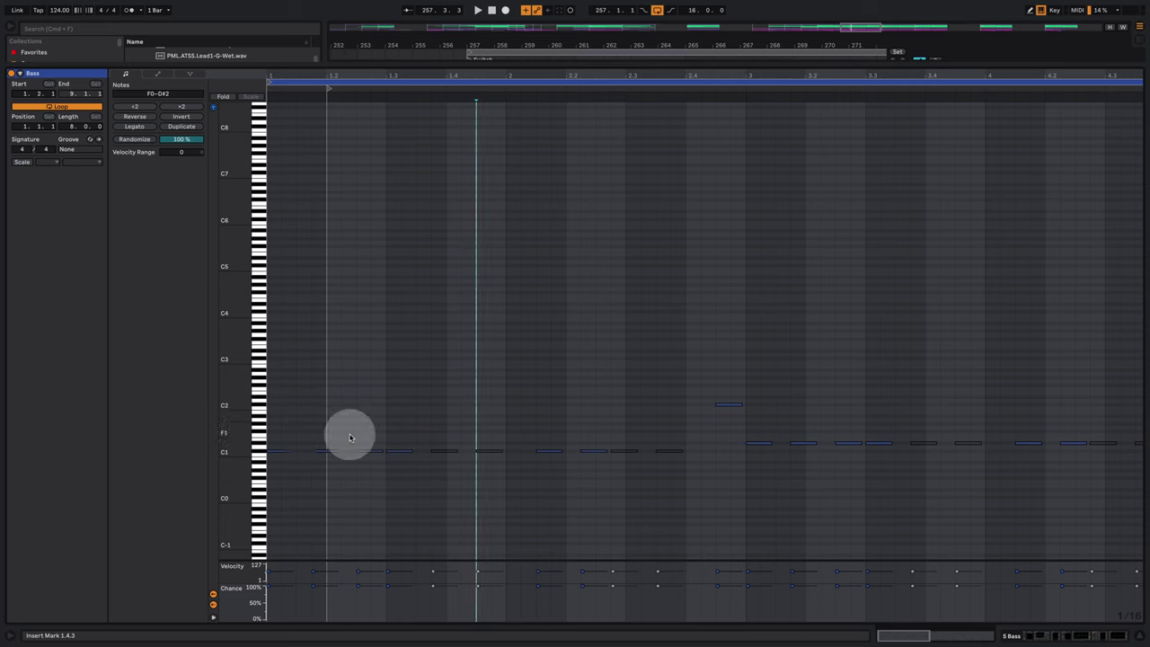
left_click(1105, 633)
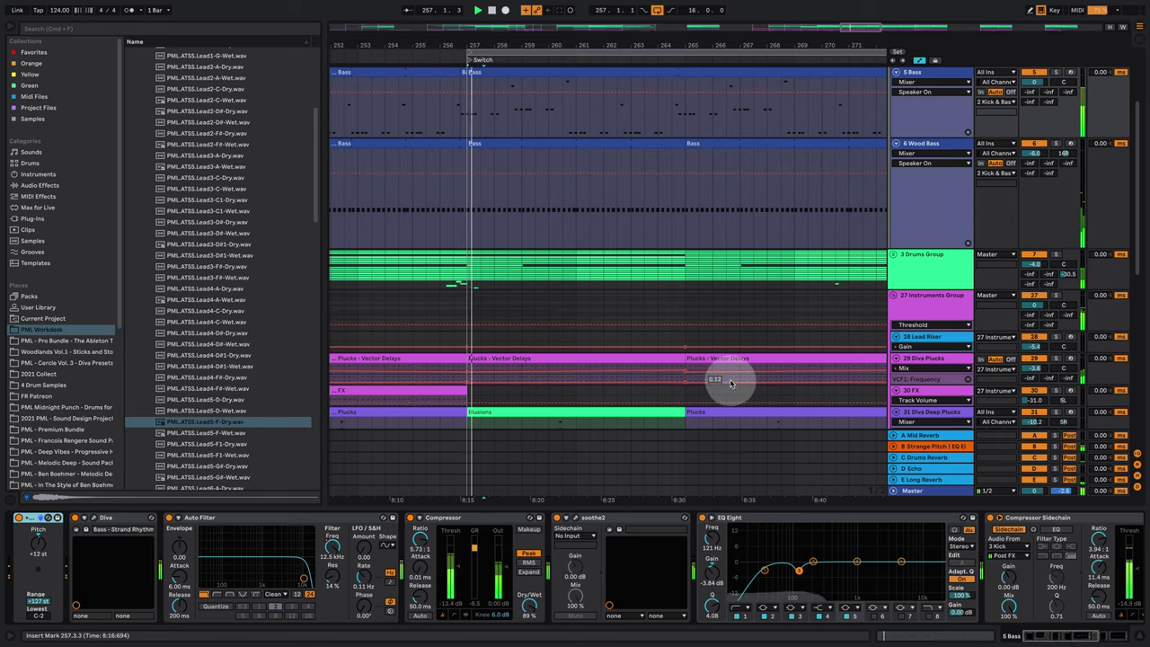
Play the full arrangement across the Switch marker at bar 257 and solo 31 Diva Deep Plucks.
key("space")
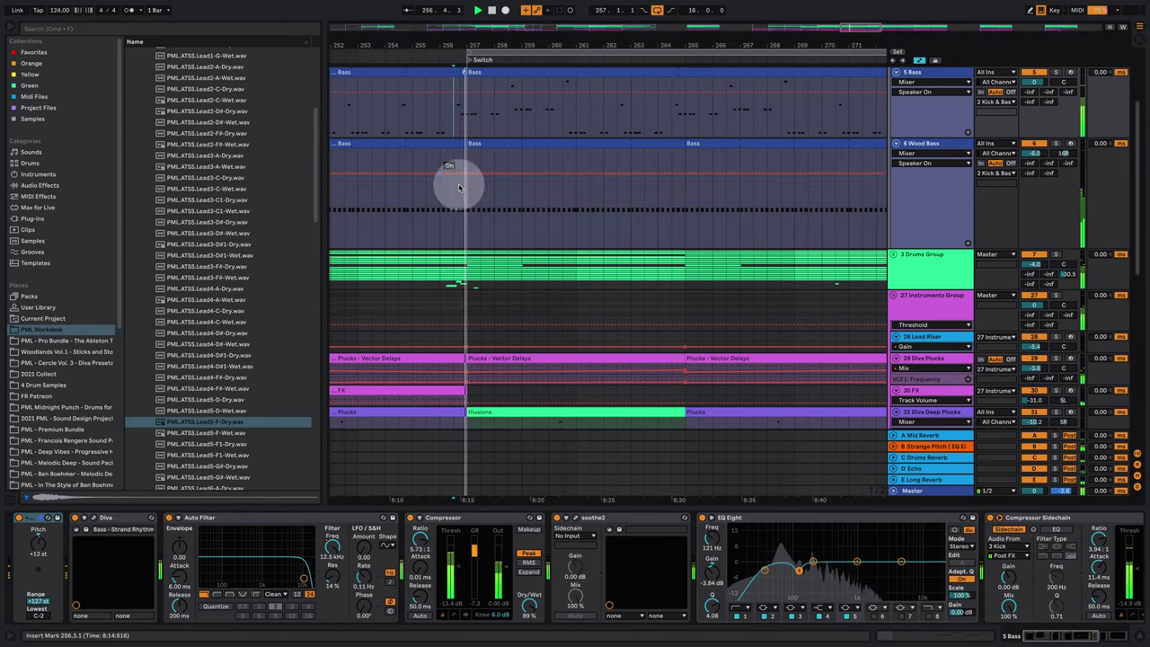
left_click_drag(519, 44, 518, 26)
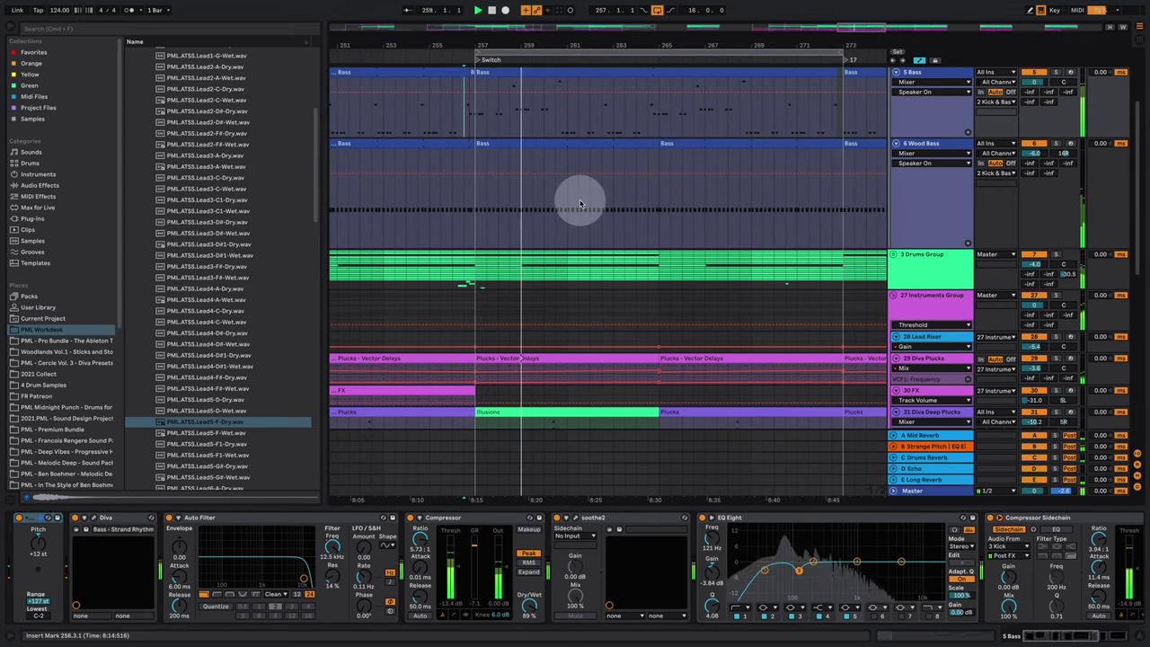
scroll(567, 231, "up", 2)
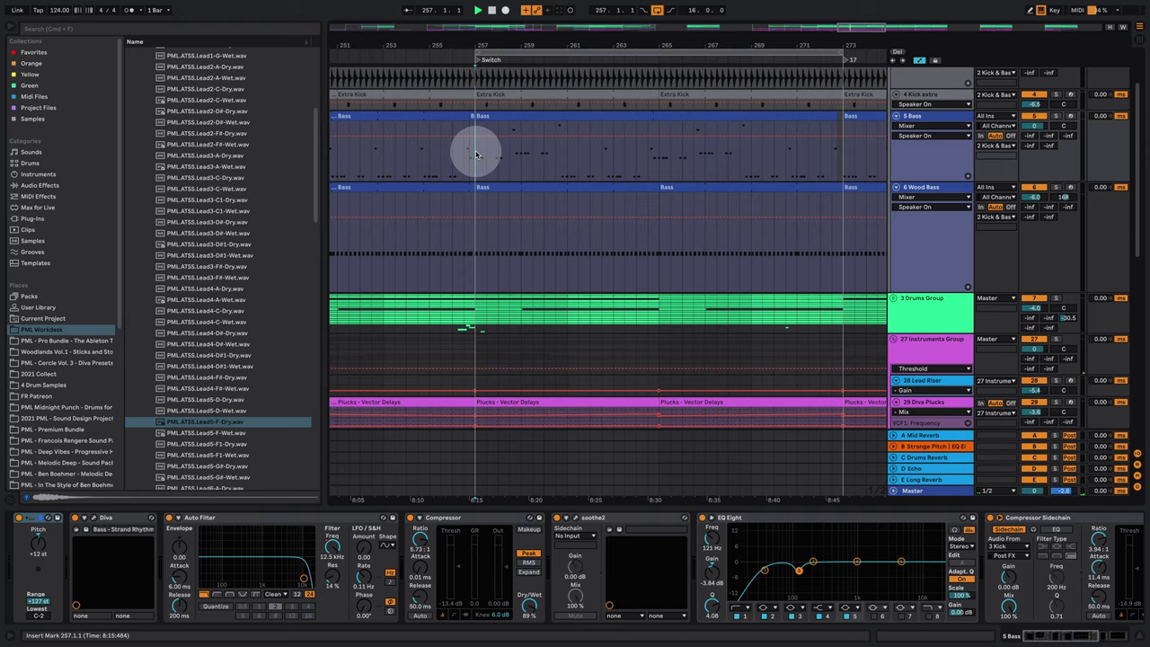
scroll(629, 203, "down", 2)
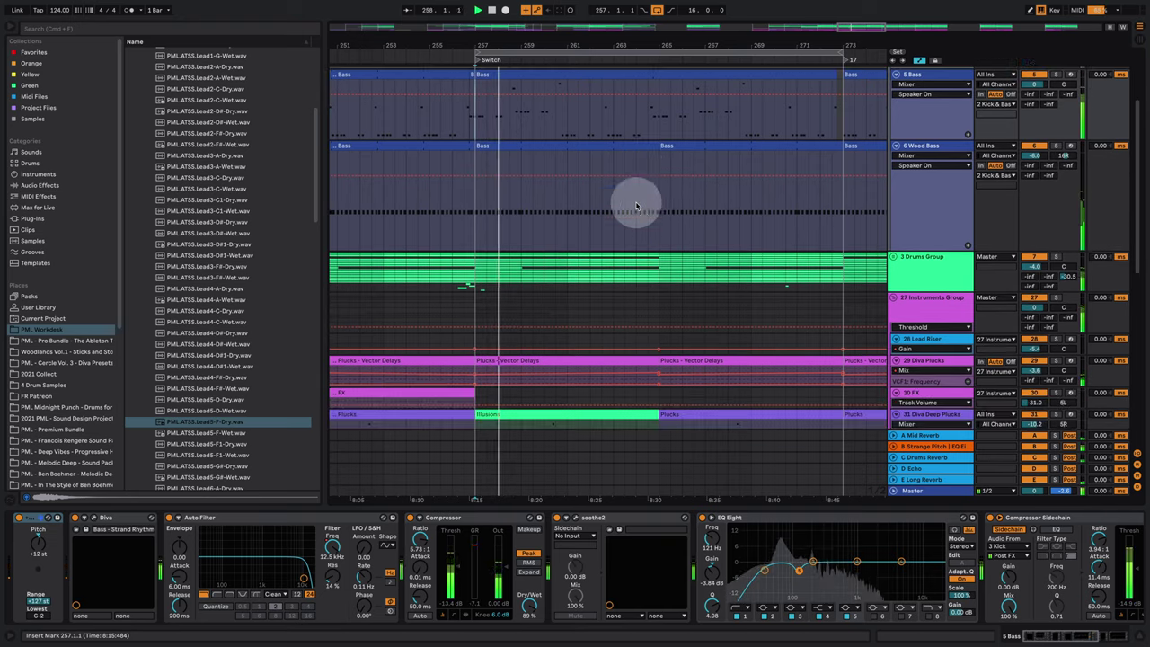
scroll(616, 216, "down", 6)
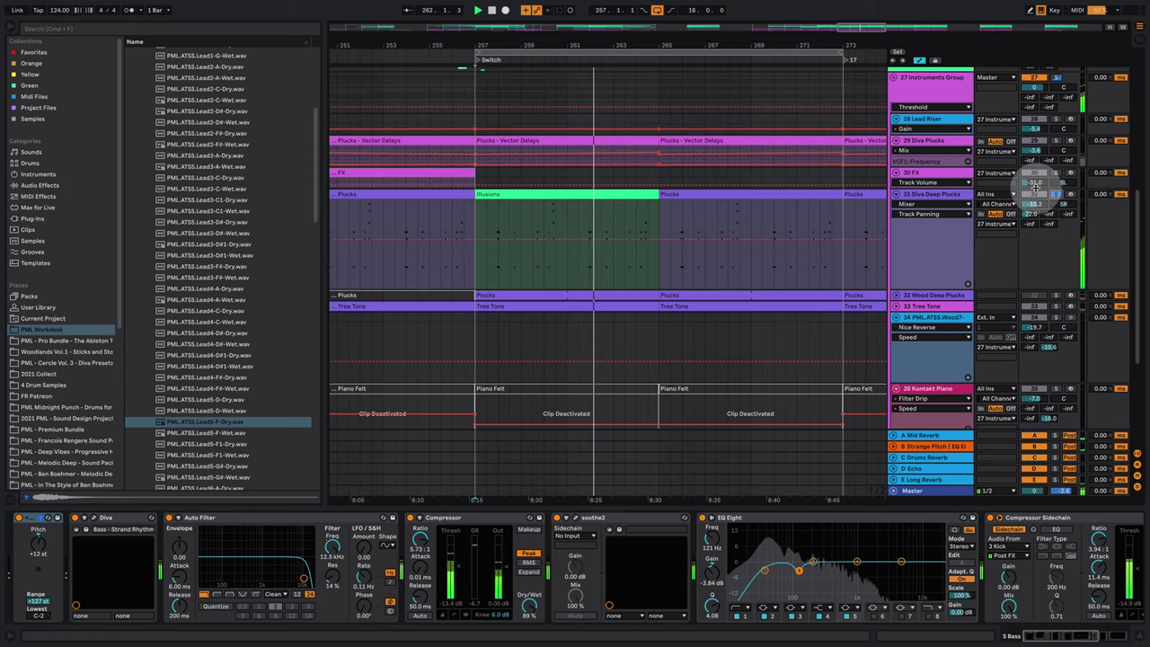
Examine the notes of the green Illusions clip on 31 Diva Deep Plucks and return to the arrangement.
key("space")
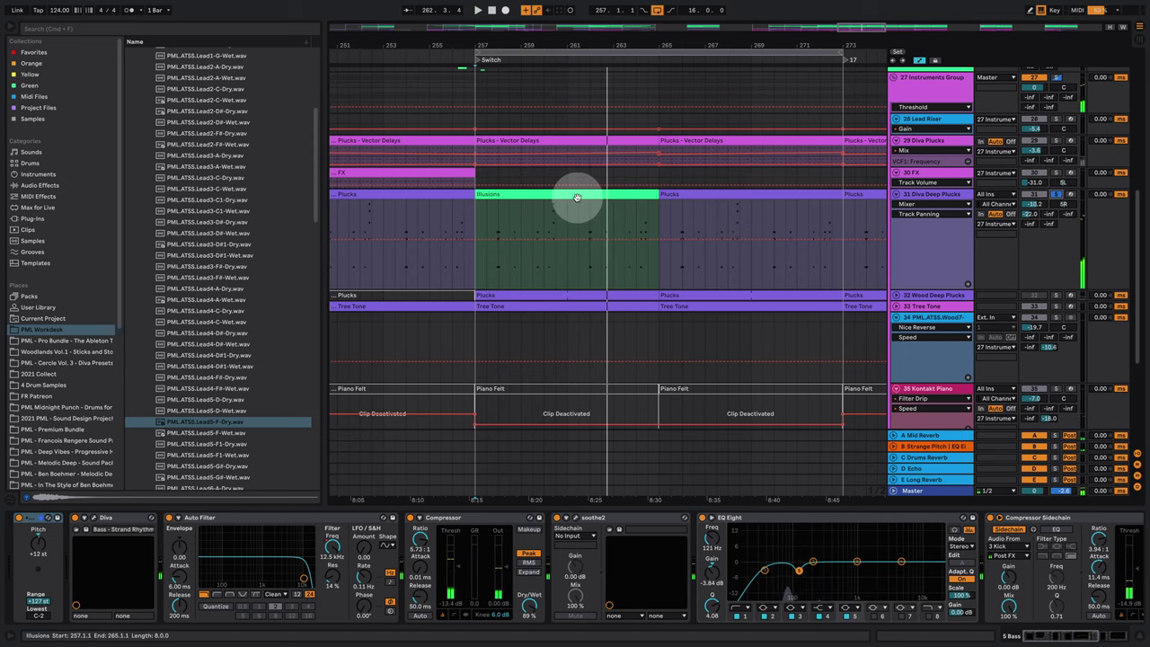
double_click(570, 196)
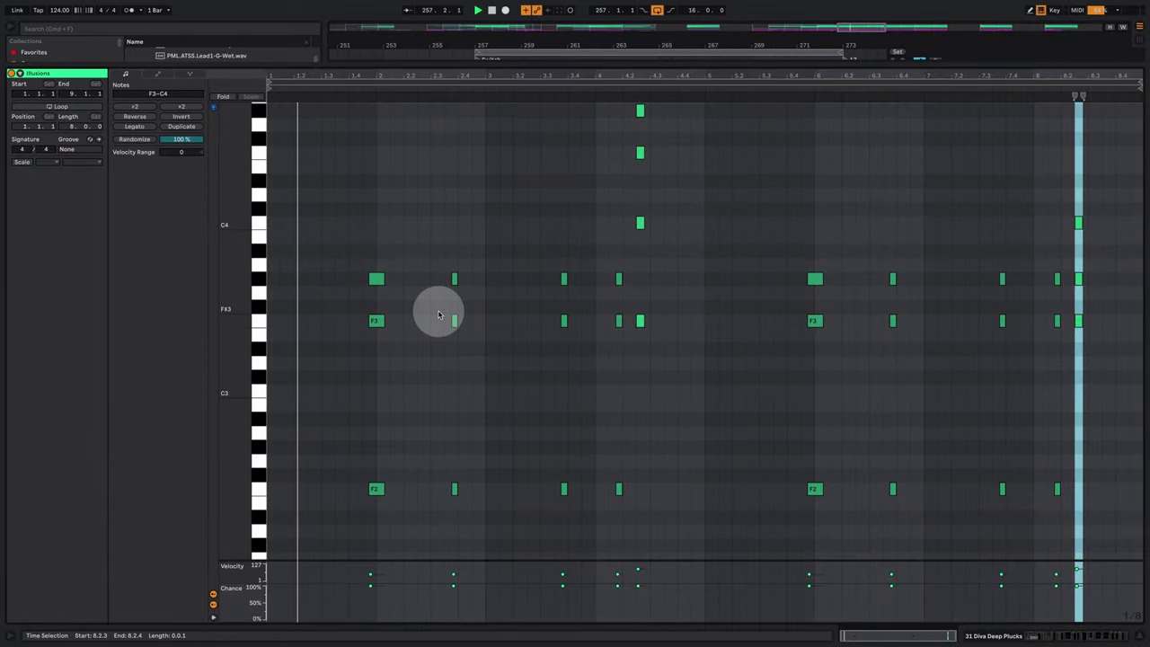
key("space")
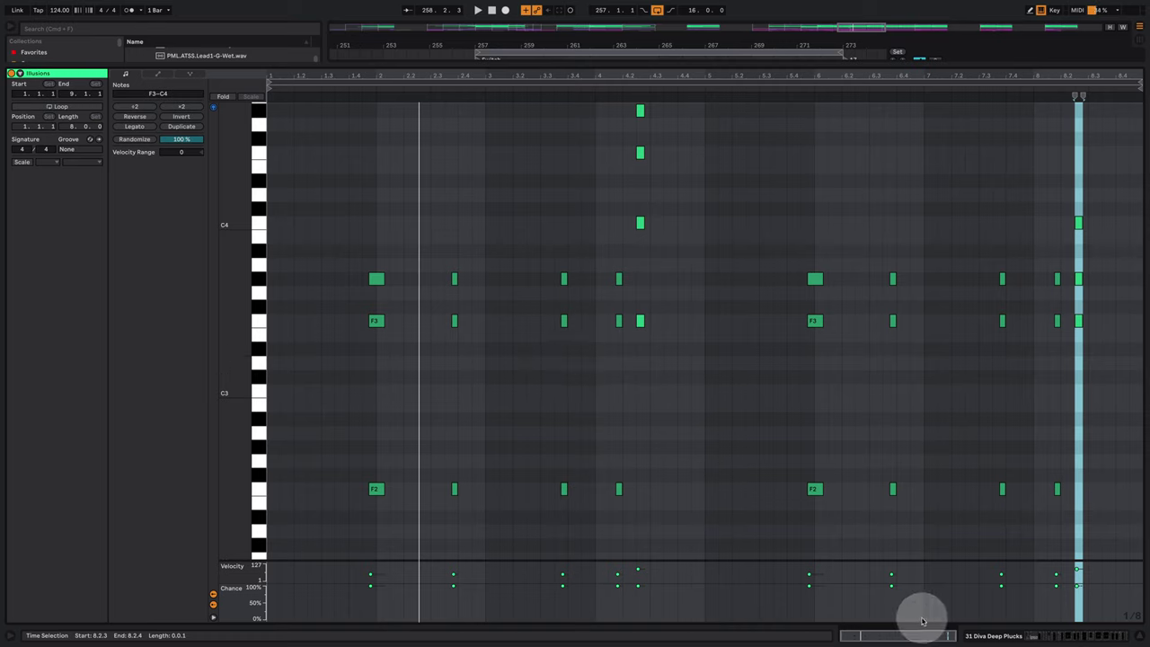
left_click(1025, 635)
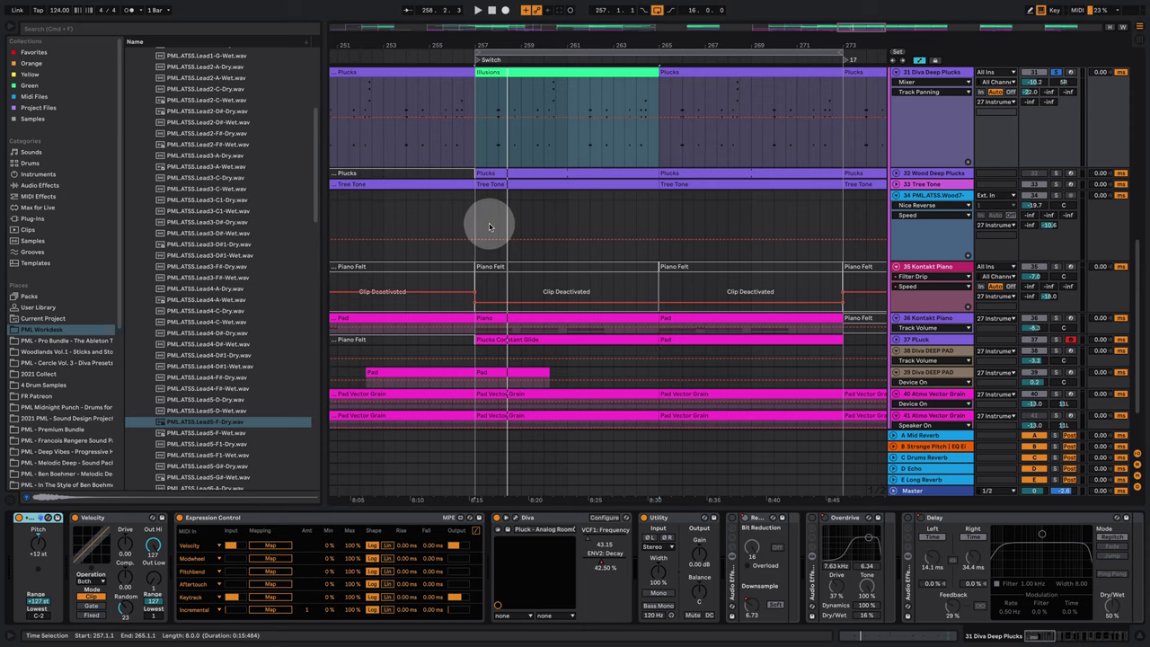
Unsolo 31 Diva Deep Plucks and place the playback start at the Switch marker on bar 257.
left_click_drag(534, 43, 536, 72)
scroll(552, 188, "up", 2)
left_click(1056, 118)
left_click(443, 145)
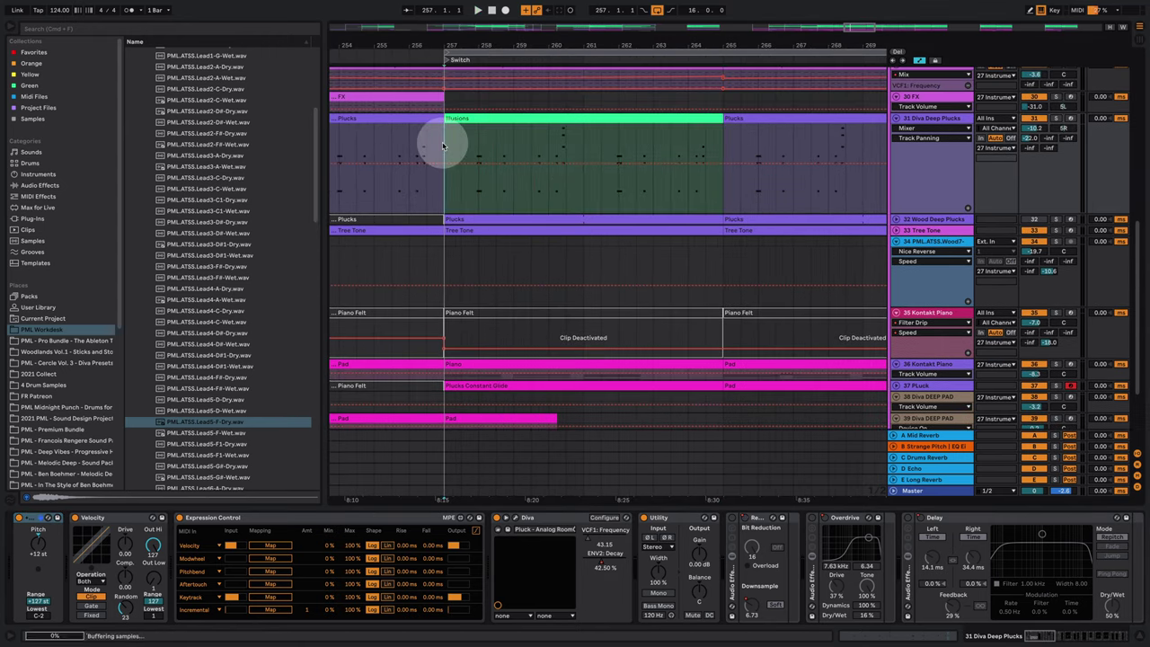
Play 36 Kontakt Piano unfolded and soloed, and show the beginning of its device chain with Filter Drip.
left_click(928, 385)
scroll(898, 264, "down", 4)
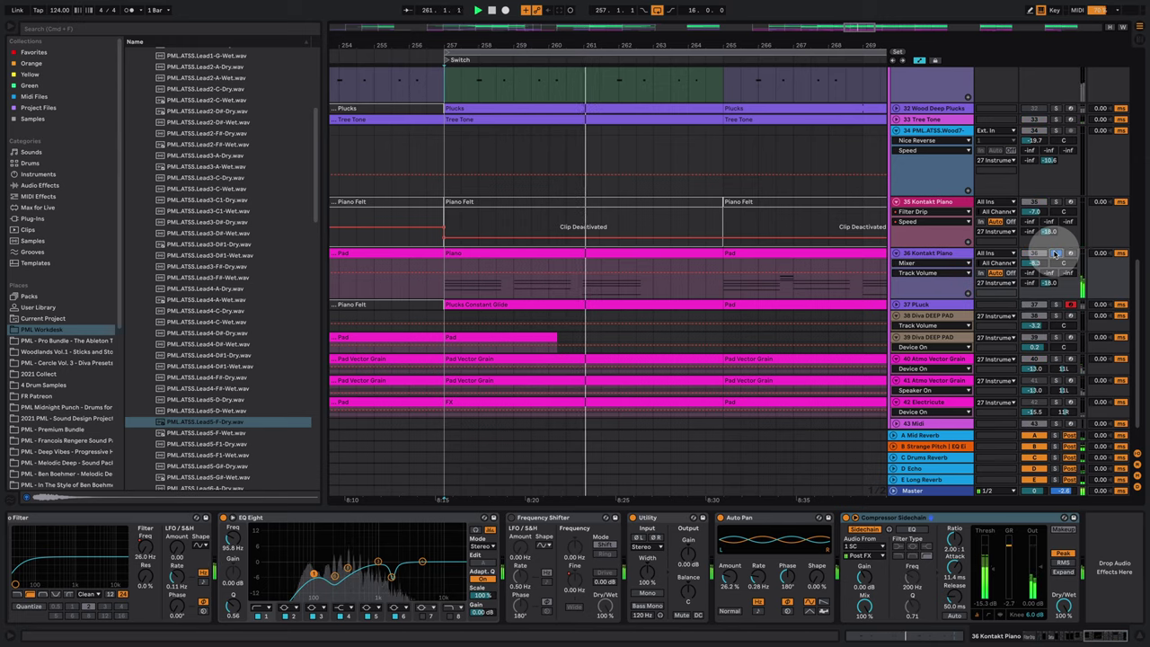
left_click(916, 256)
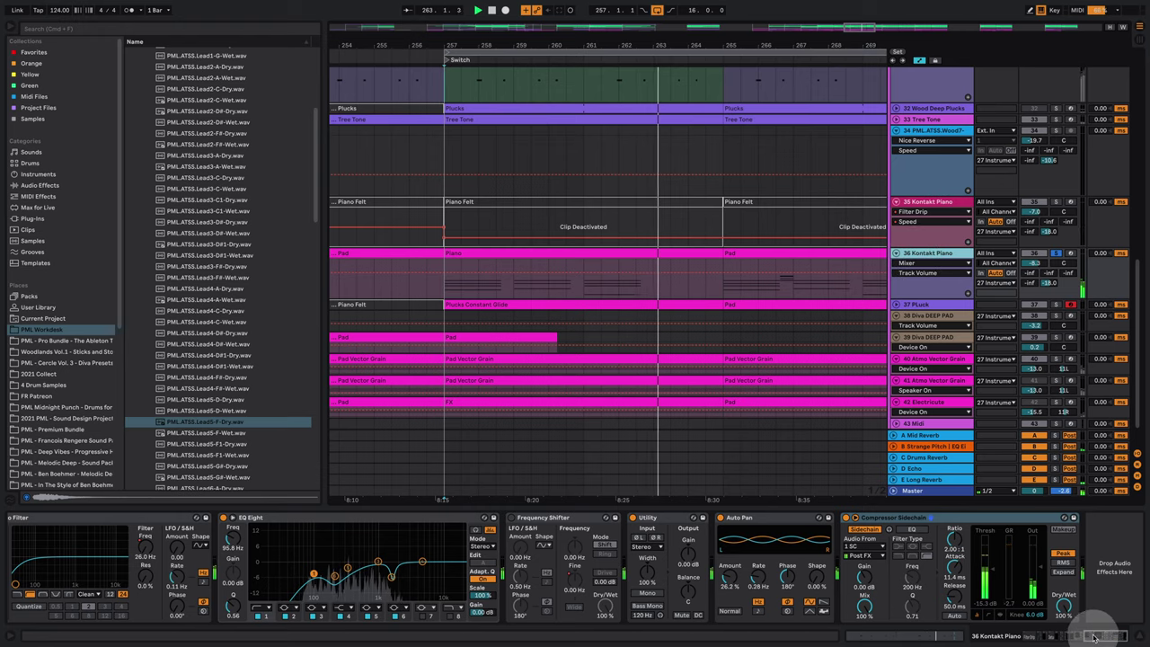
left_click_drag(1092, 636, 975, 643)
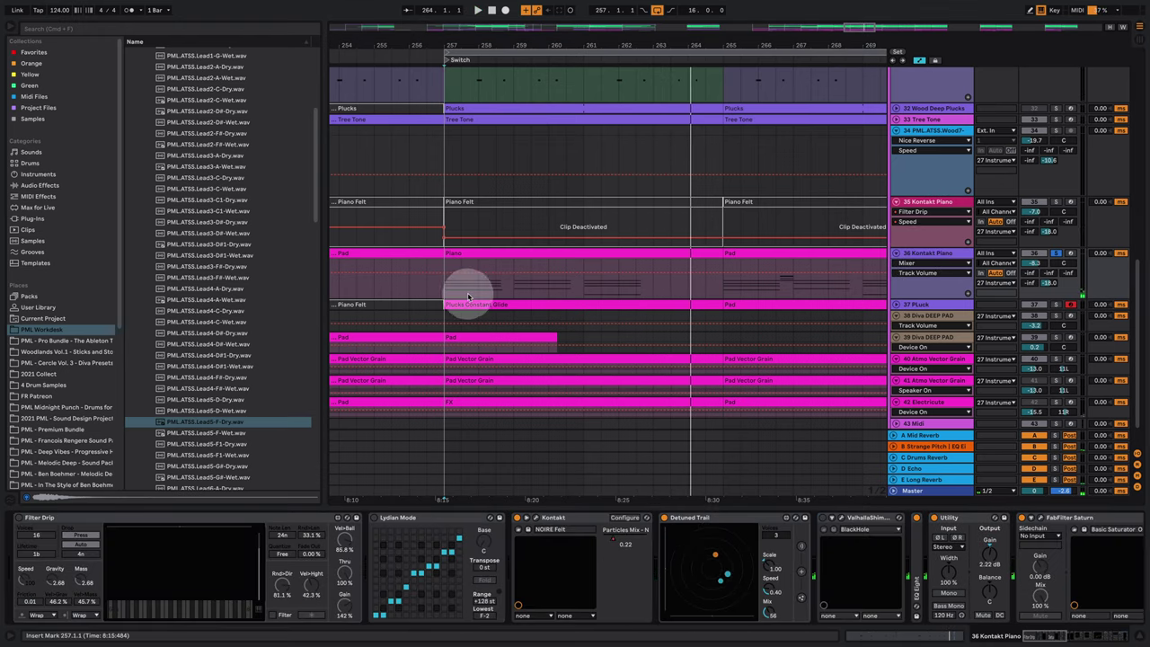
Examine the notes of the Piano clip at bar 257 on 36 Kontakt Piano, both during playback and stopped.
left_click(529, 259)
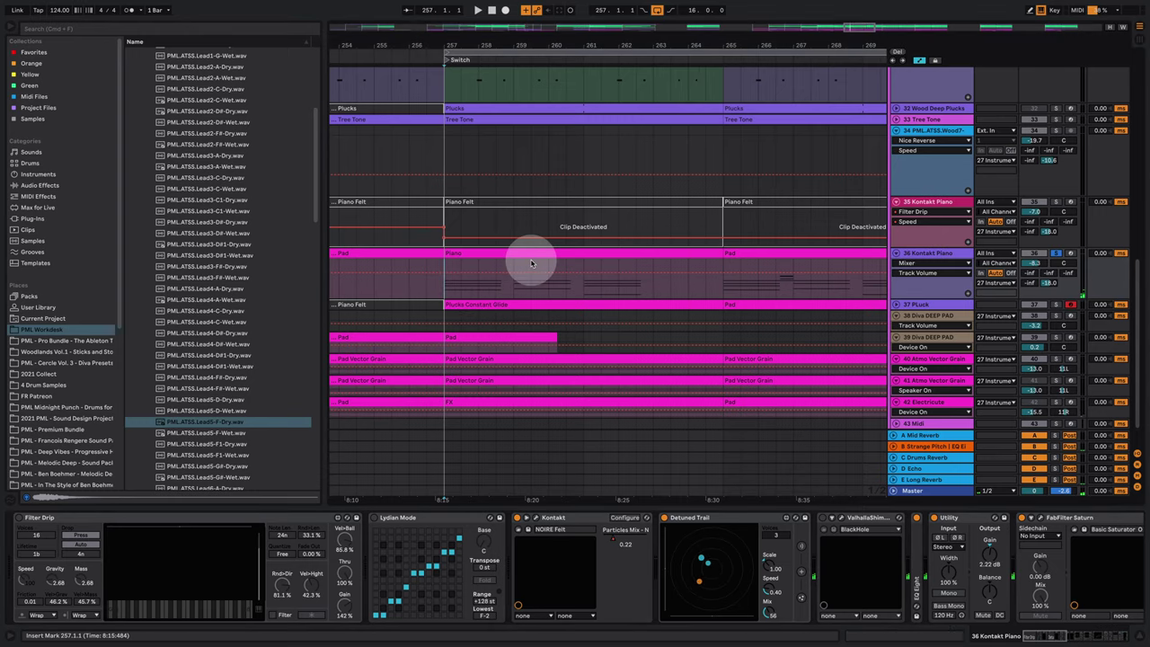
double_click(527, 258)
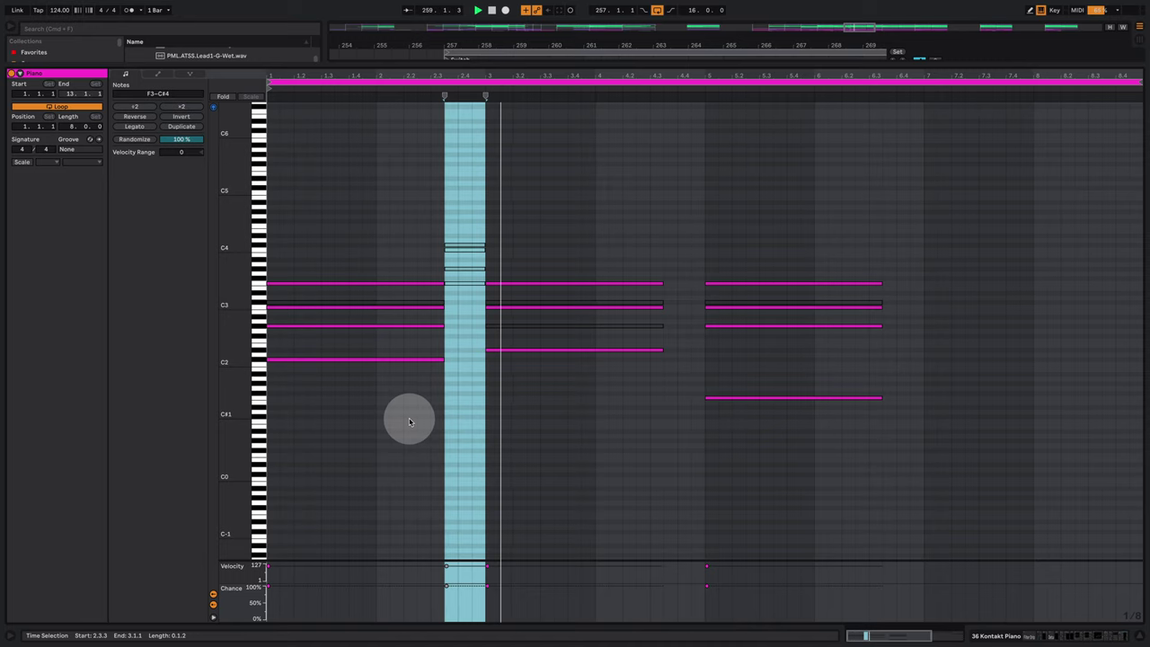
left_click(596, 427)
left_click(1083, 632)
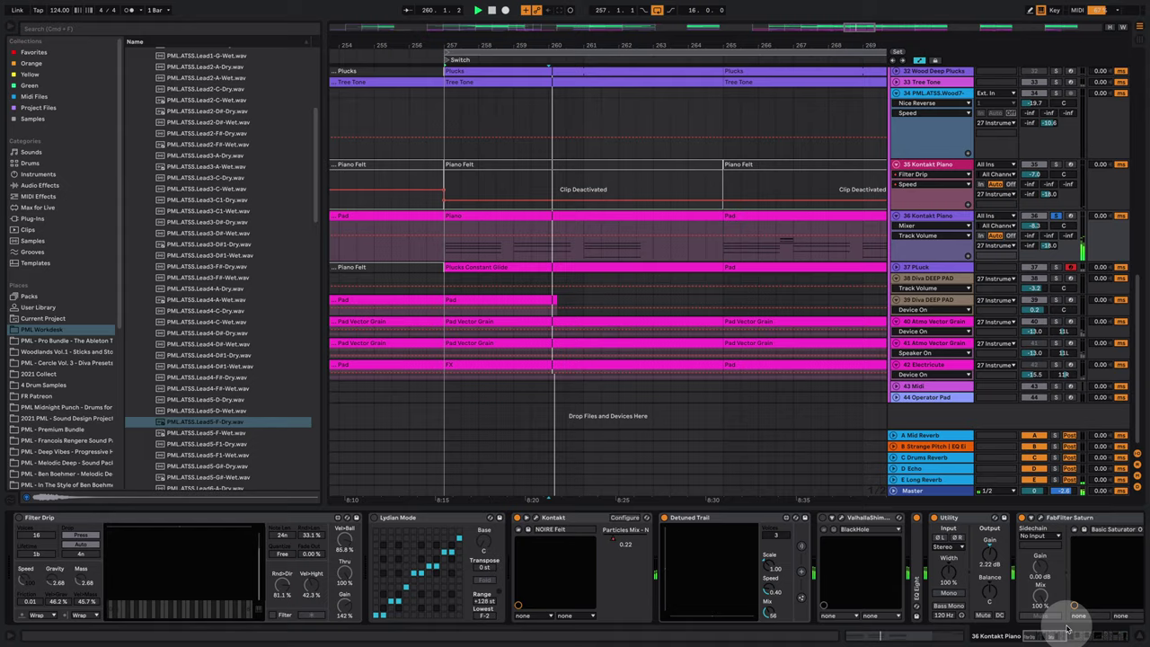
key("space")
double_click(622, 249)
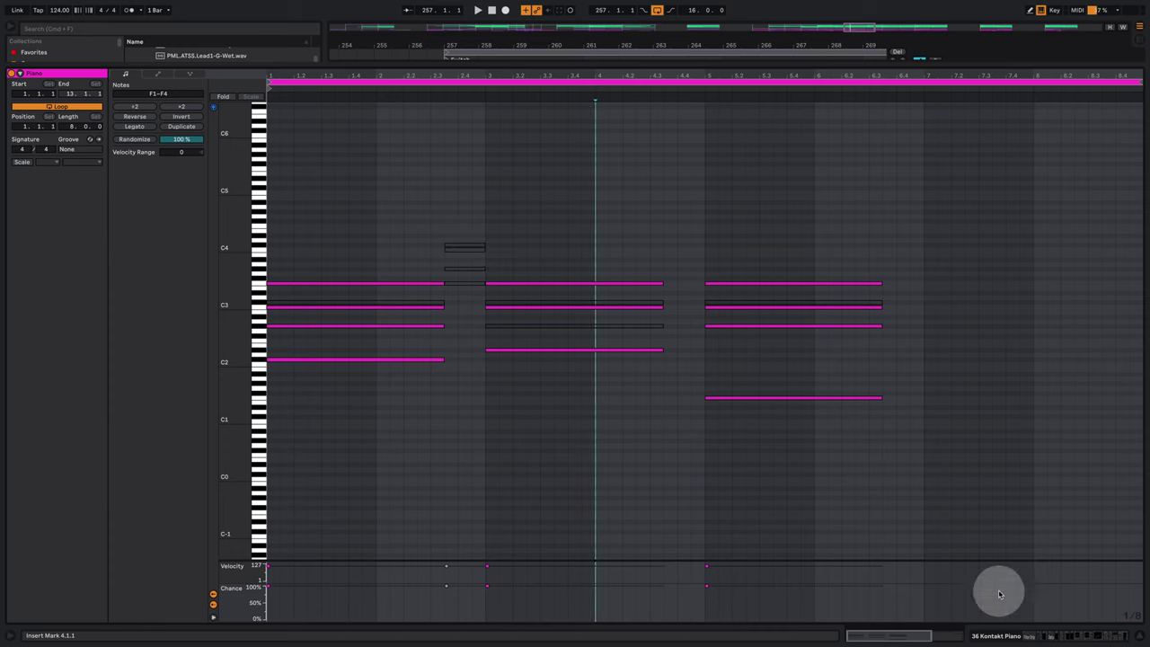
left_click(1053, 633)
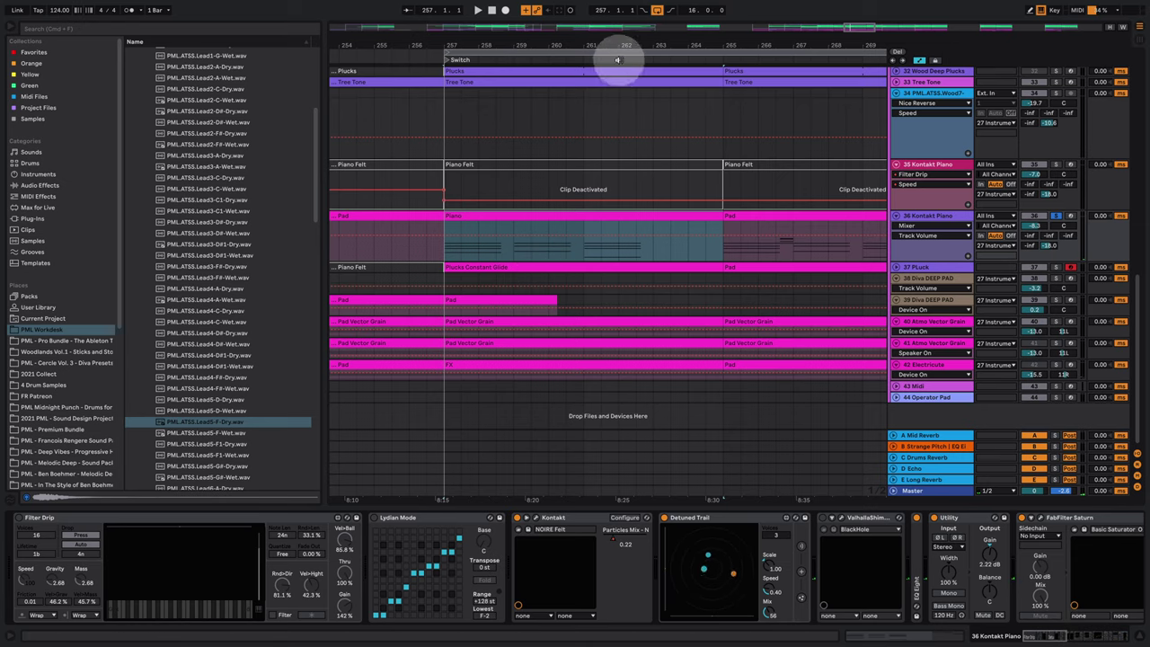
Unsolo 36 Kontakt Piano and play the full arrangement from bar 265.
left_click_drag(610, 48, 629, 123)
left_click(633, 256)
left_click(1055, 215)
left_click(636, 261)
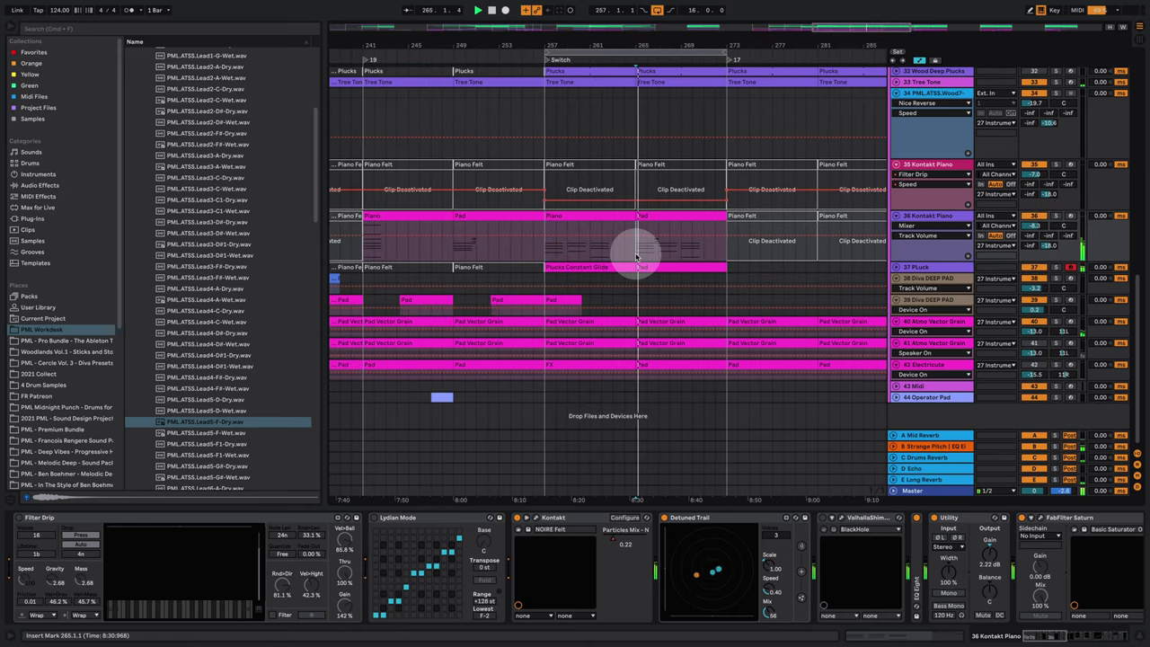
Unfold the 33 Tree Tone track and enlarge its height.
scroll(596, 314, "up", 1)
left_click(598, 316)
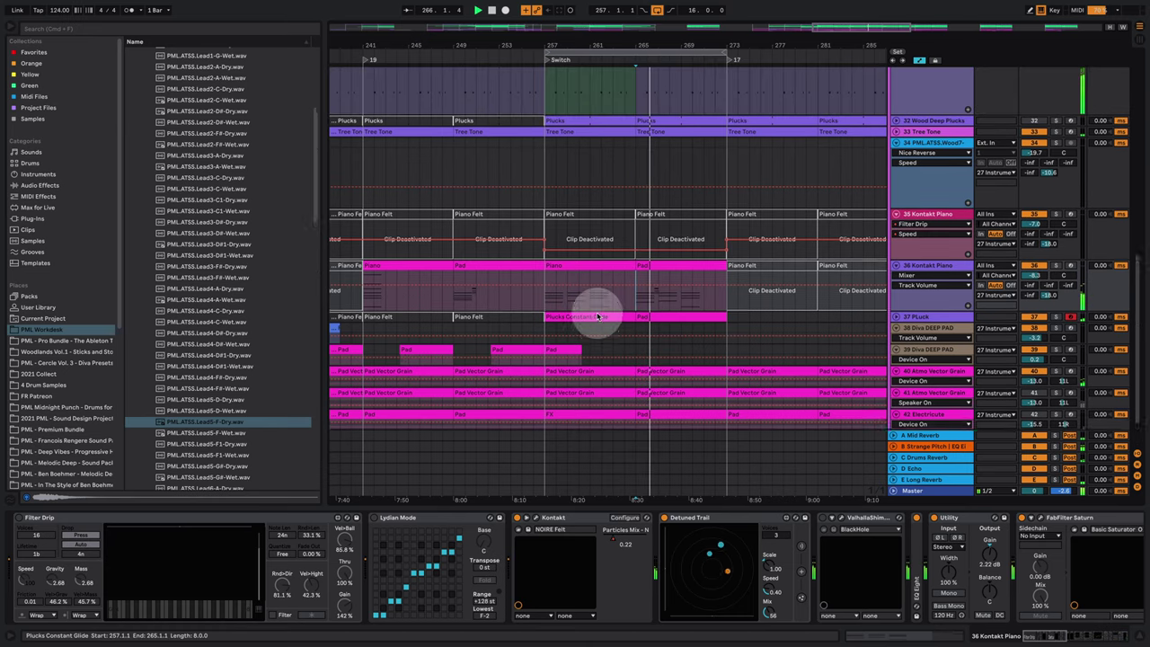
scroll(598, 317, "up", 2)
left_click(897, 234)
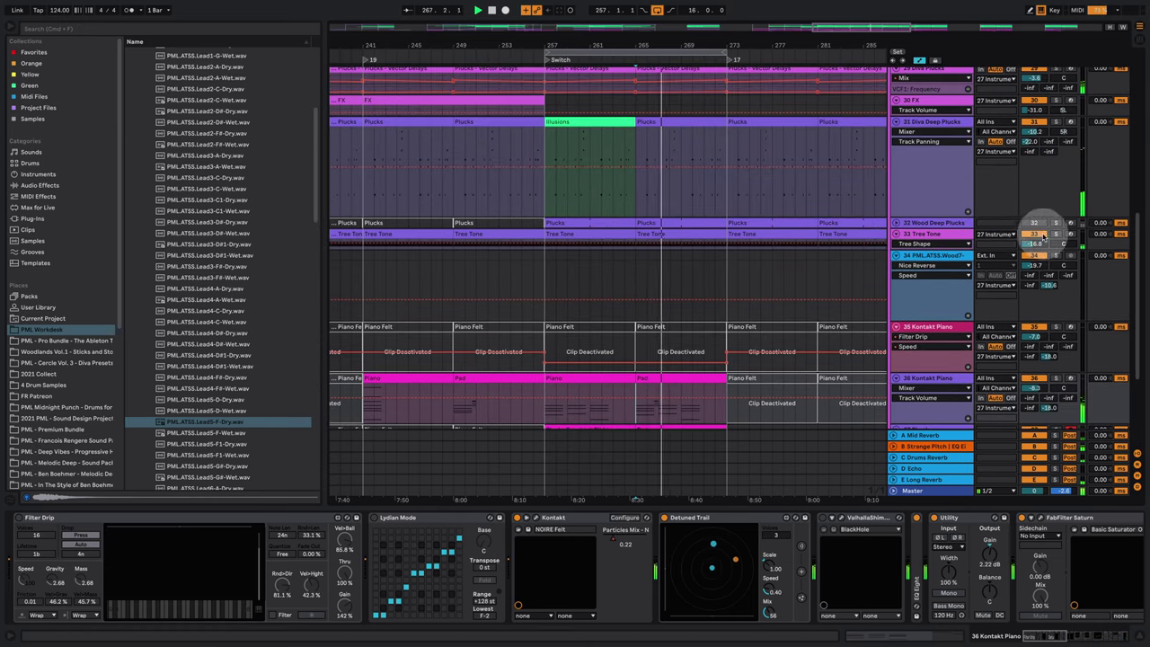
left_click_drag(925, 249, 950, 304)
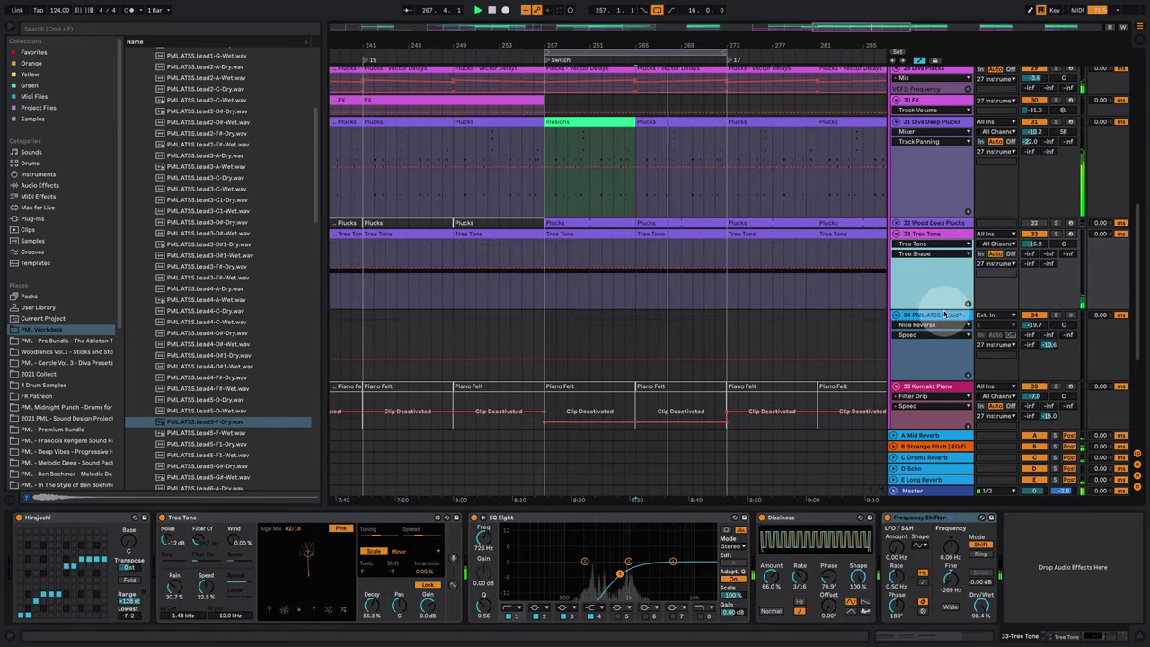
Solo 33 Tree Tone, raise its track volume to -7.8 dB and play it.
left_click(1056, 233)
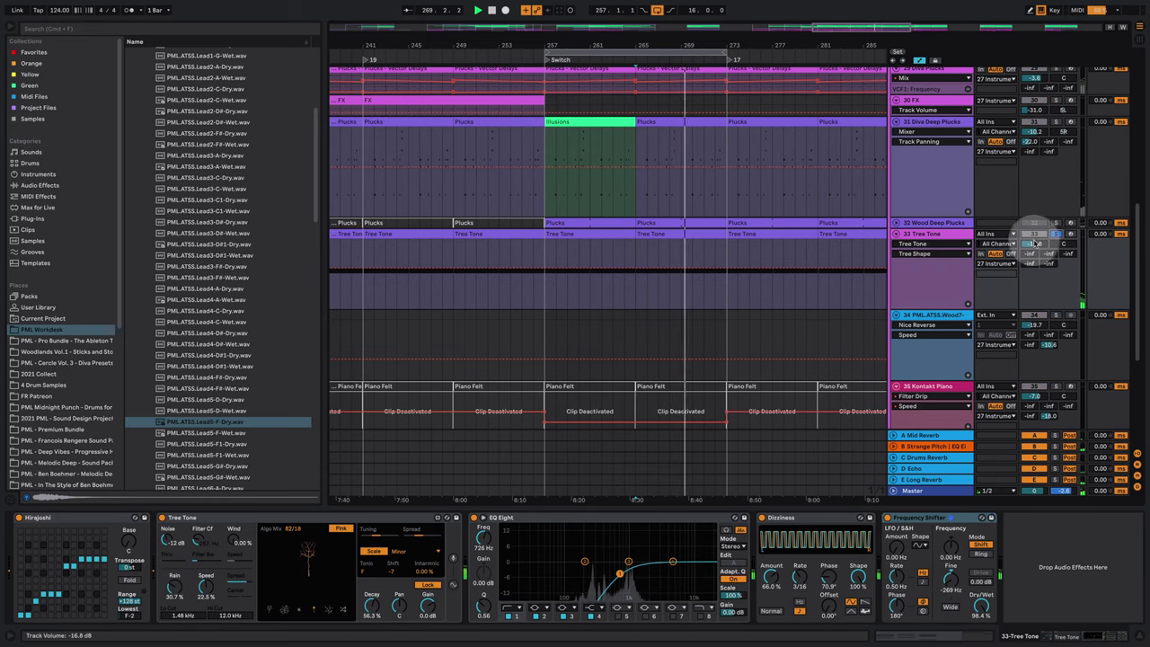
left_click_drag(1037, 243, 1037, 226)
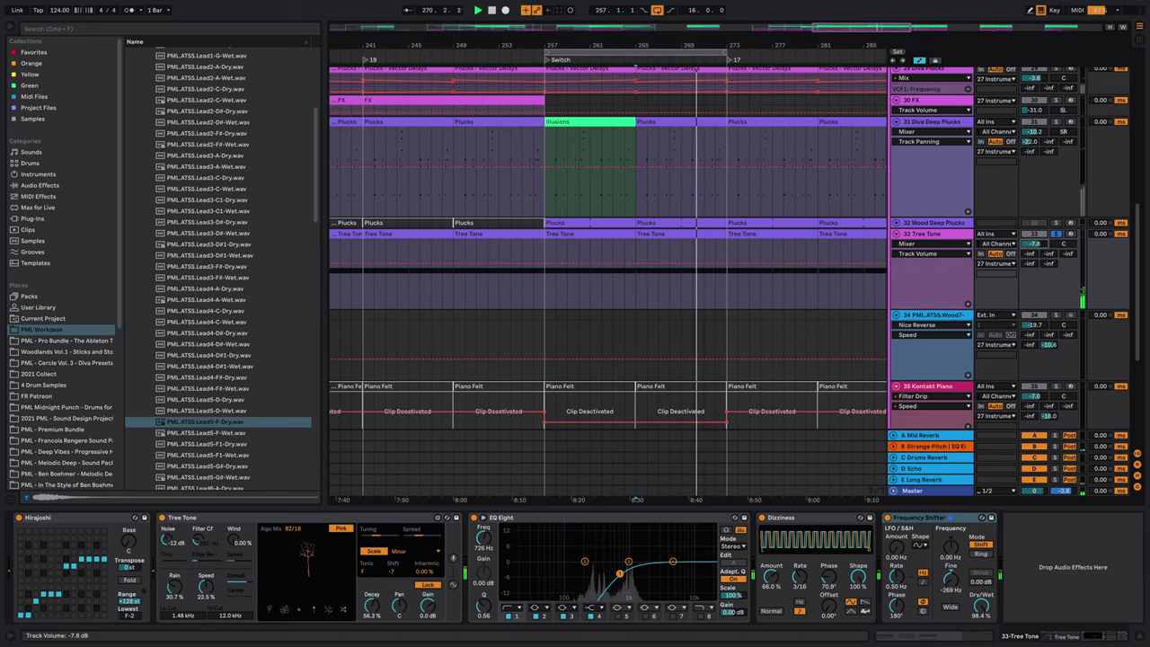
key("space")
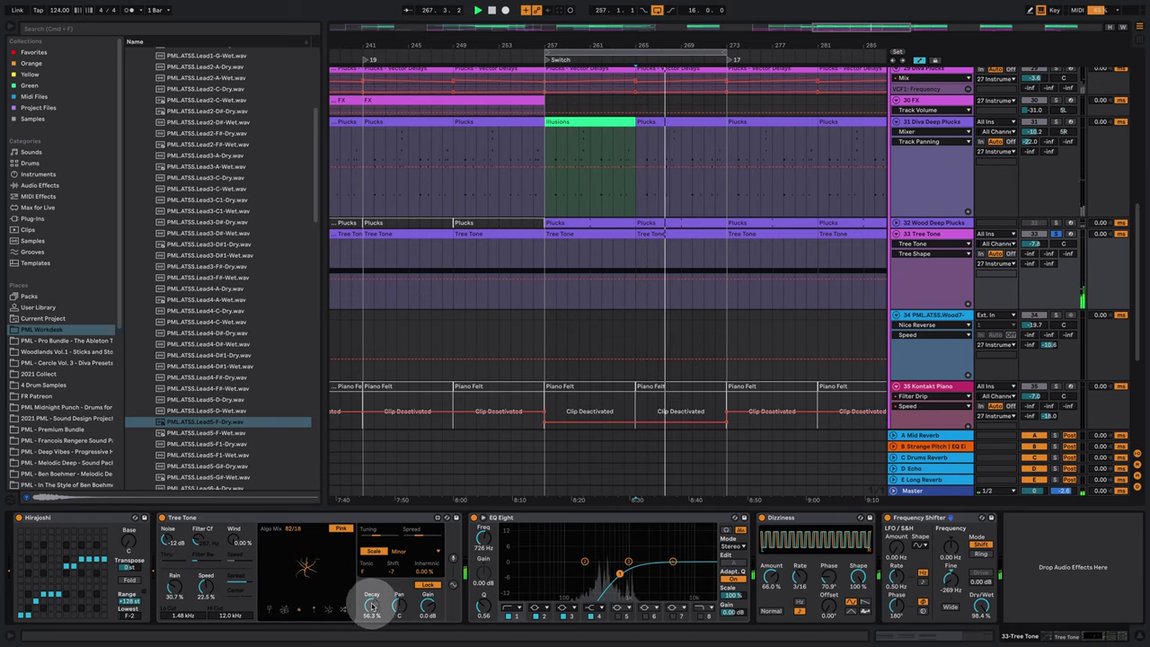
Try out the Inharmonicity in the Tree Tone device and choose a different tree shape during playback.
left_click_drag(430, 572, 377, 580)
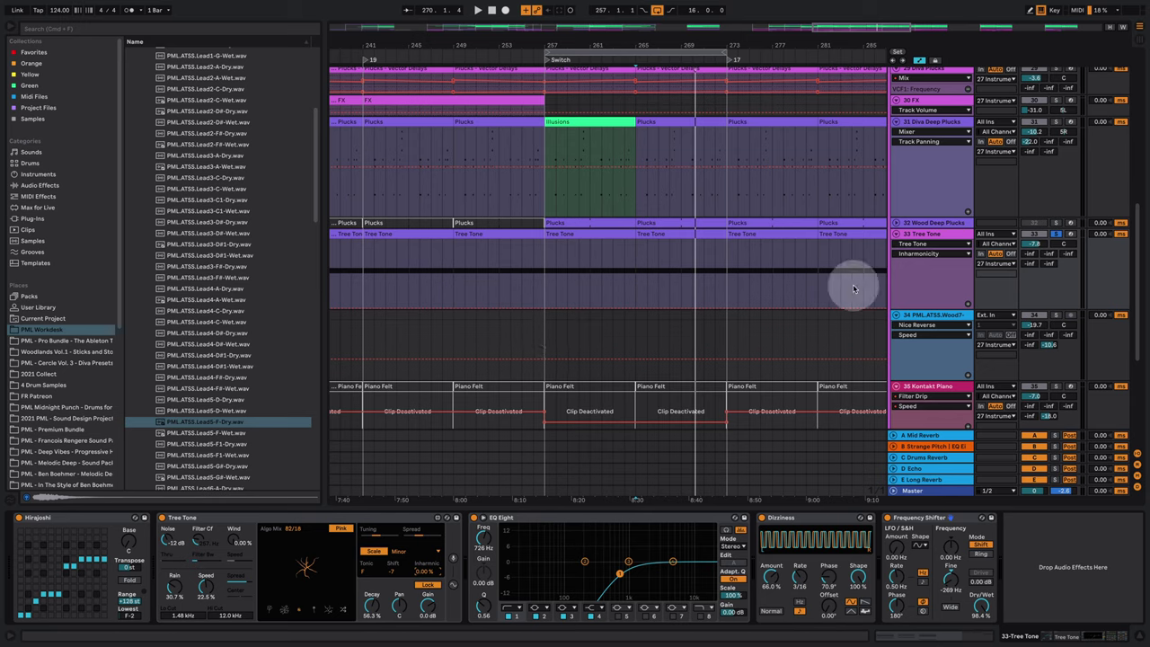
key("space")
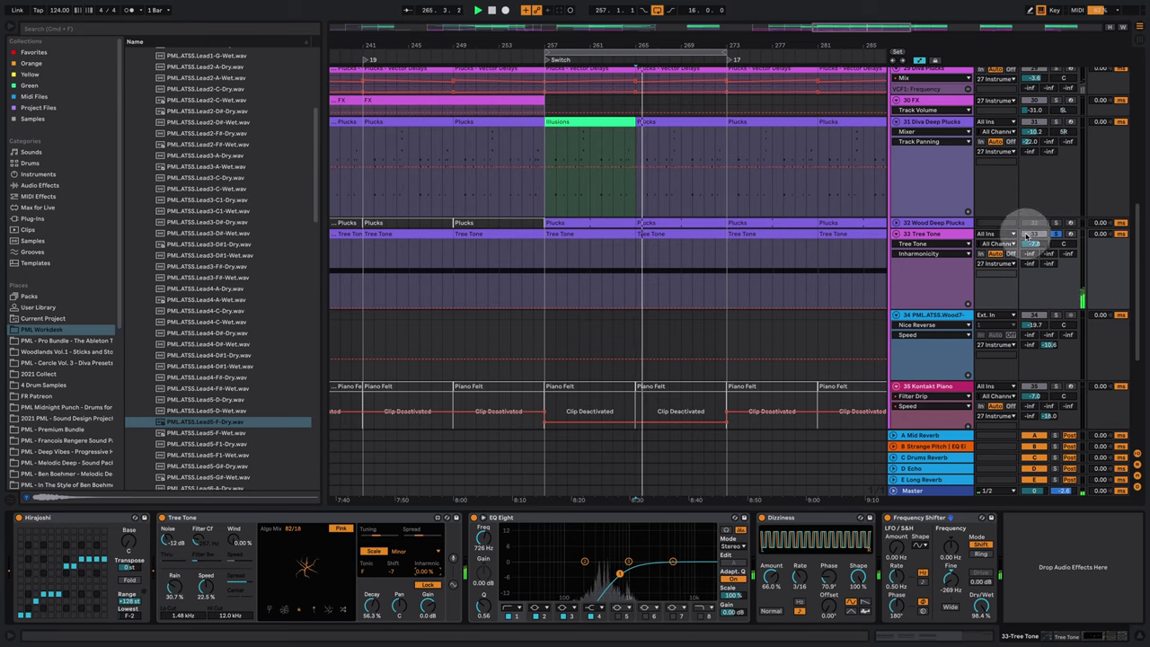
left_click(316, 609)
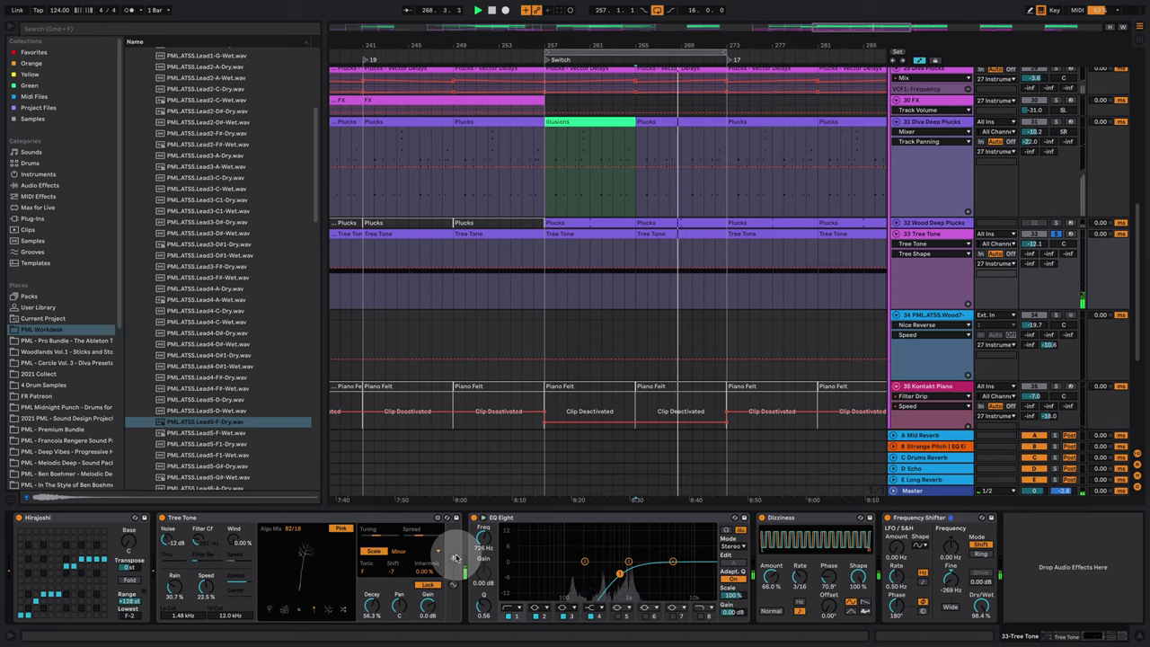
Unsolo 33 Tree Tone and lower its track volume to -14.0 dB in the full mix.
left_click(1056, 234)
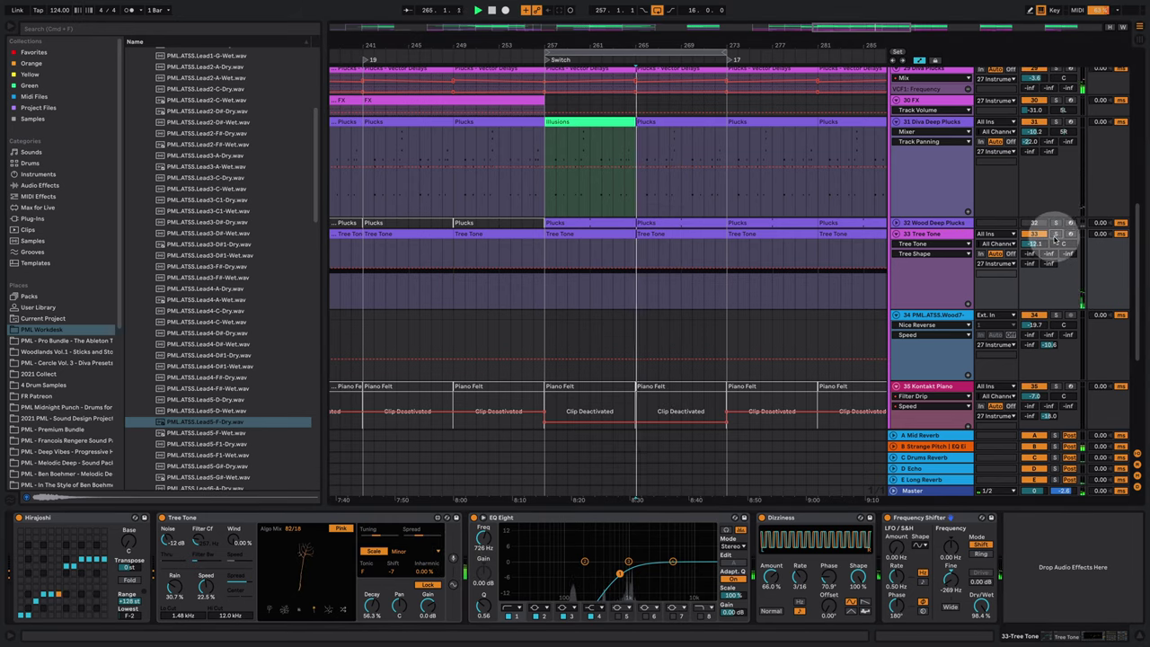
left_click_drag(1038, 245, 1038, 250)
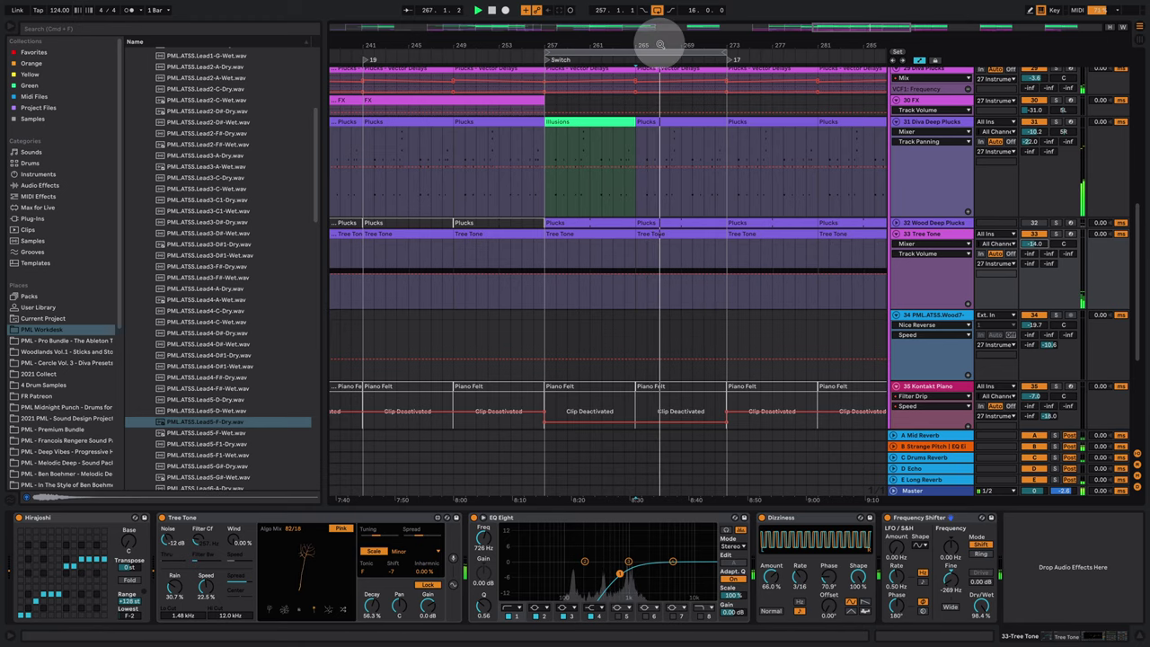
Hide the device view and fold the 3 Kick, 5 Bass and 6 Wood Bass tracks.
left_click_drag(661, 45, 585, 46)
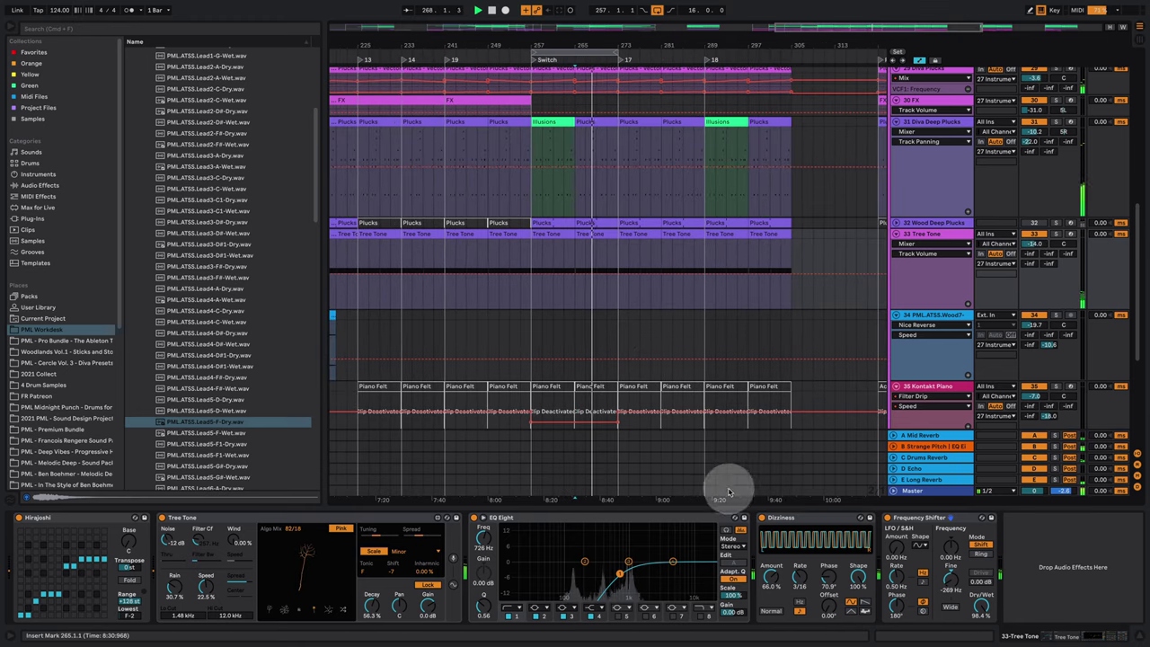
left_click(1139, 640)
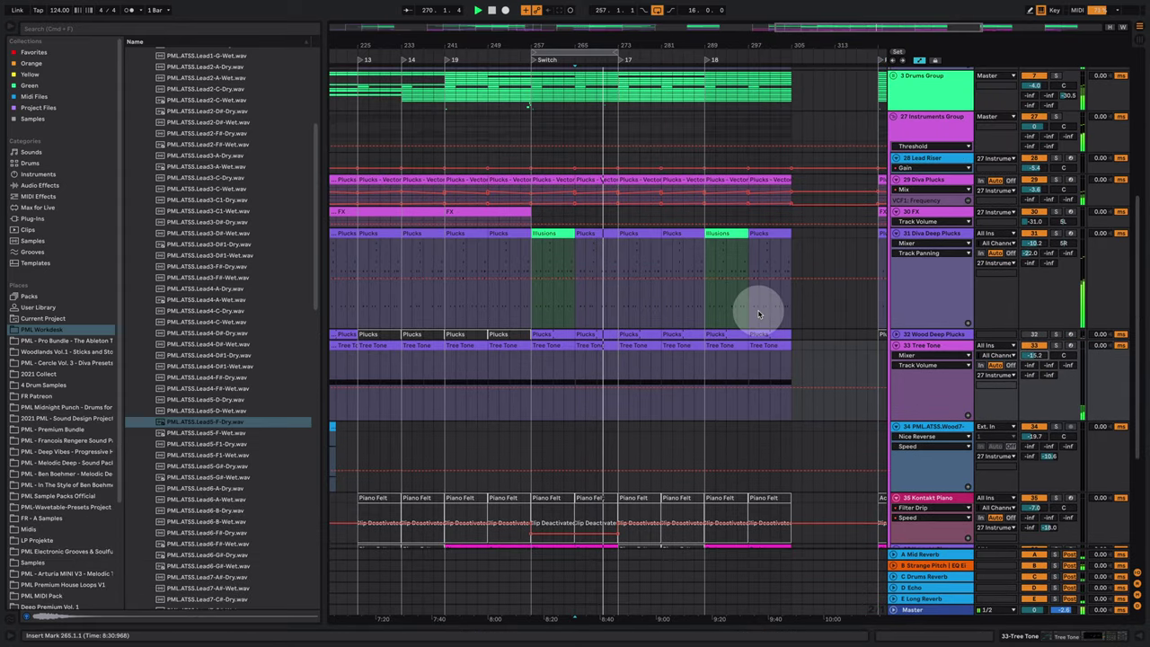
scroll(683, 337, "up", 6)
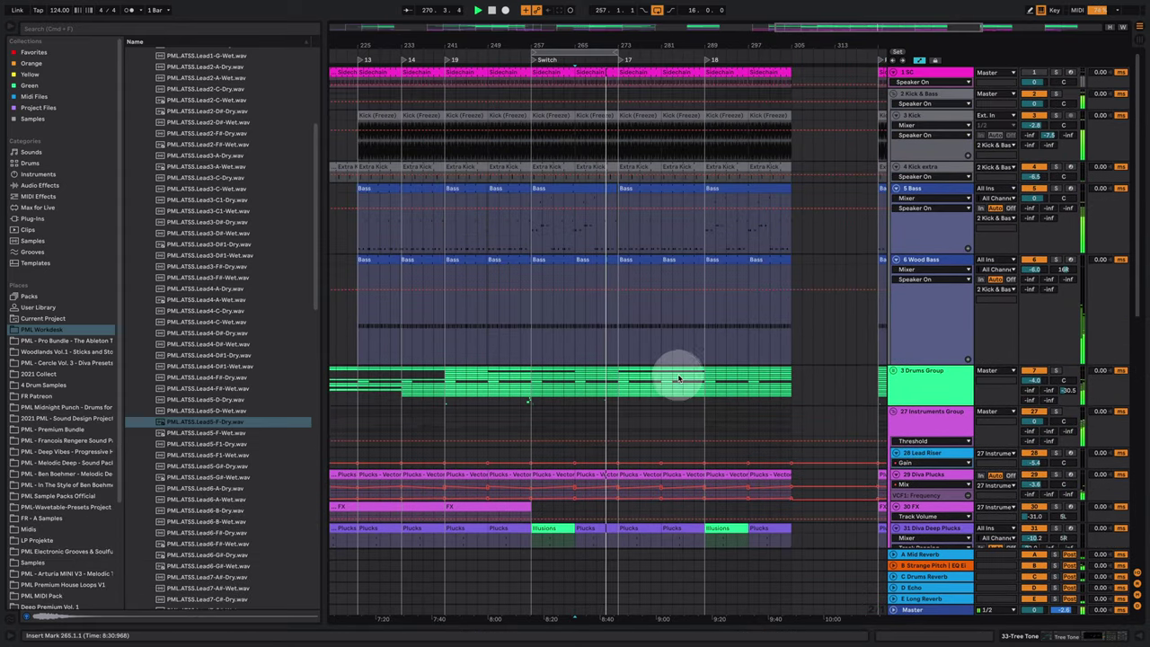
left_click(895, 115)
left_click(895, 148)
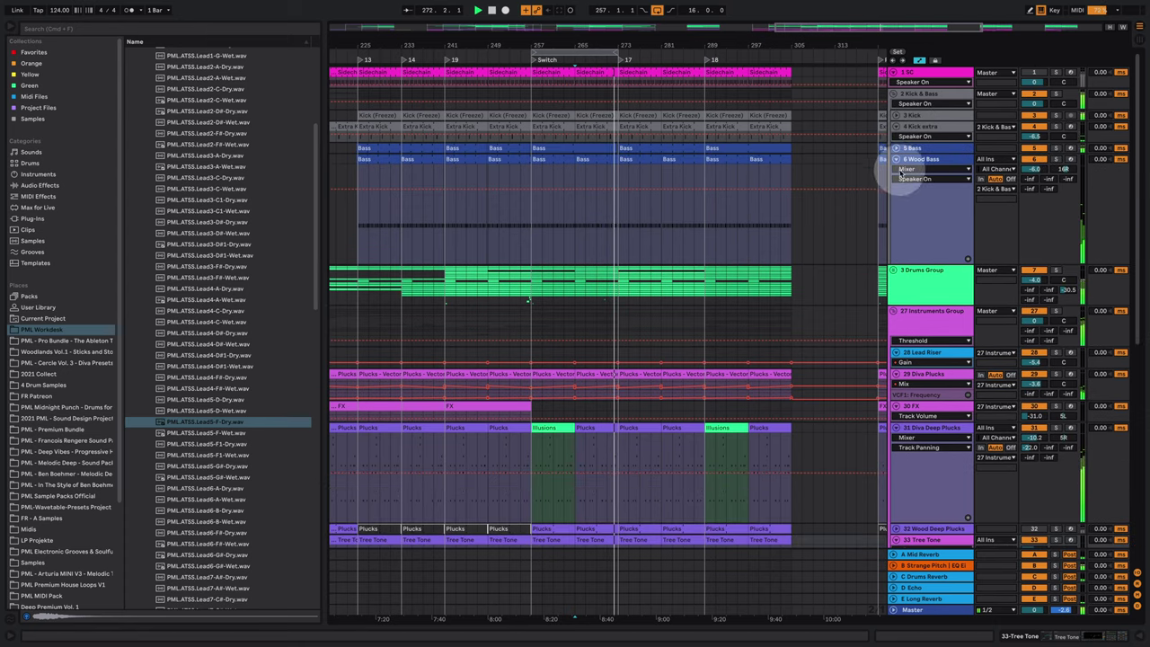
left_click(895, 160)
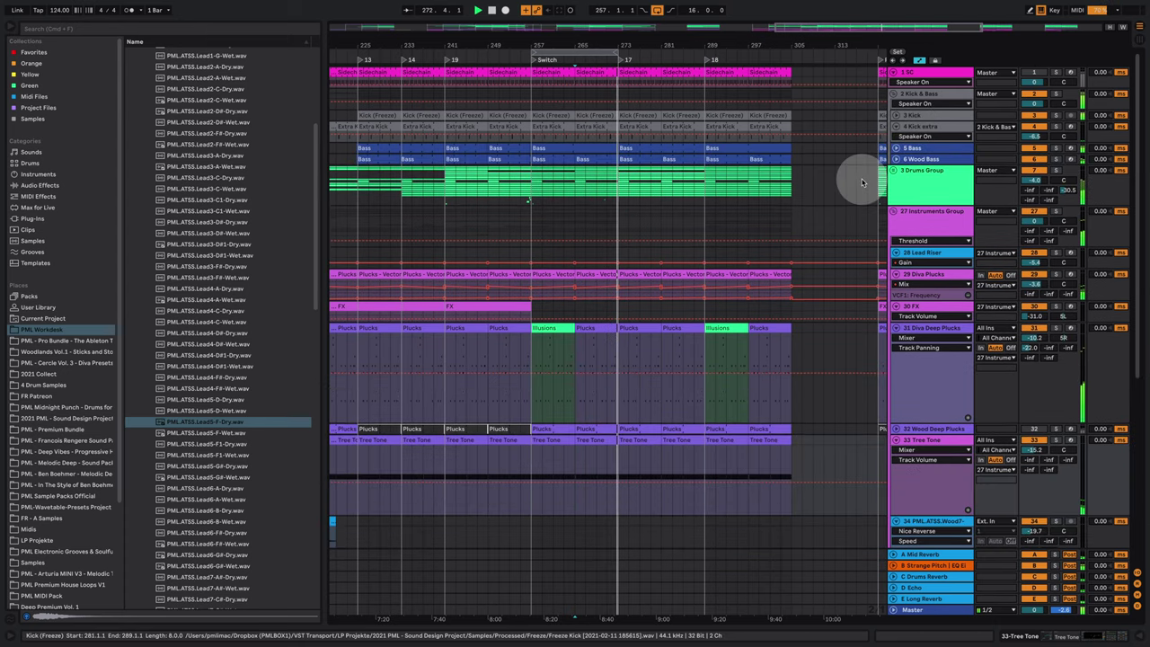
Collapse the 27 Instruments Group and expand it again to look over its tracks in the wider arrangement.
left_click(895, 218)
left_click(894, 213)
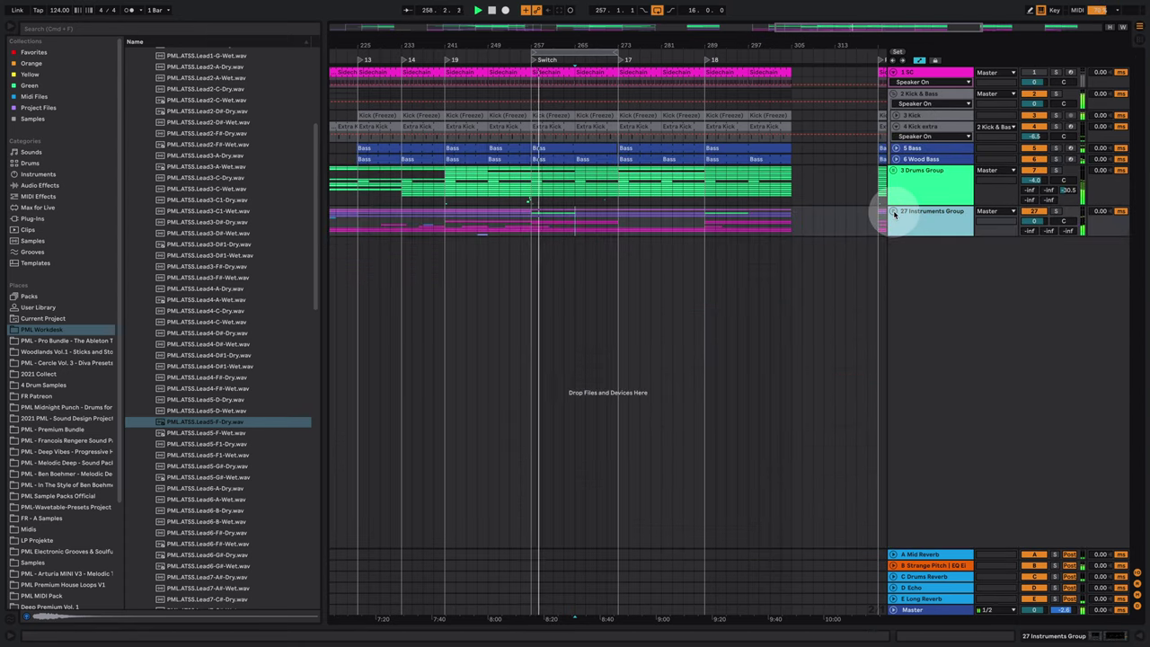
left_click(894, 213)
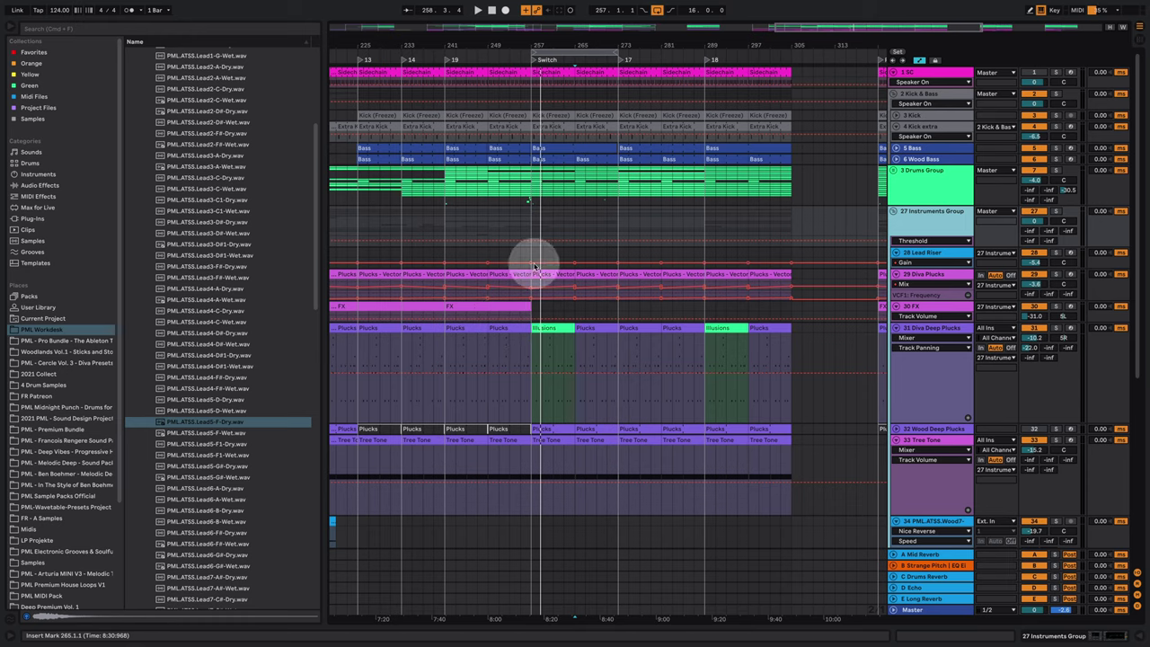
left_click_drag(559, 45, 630, 45)
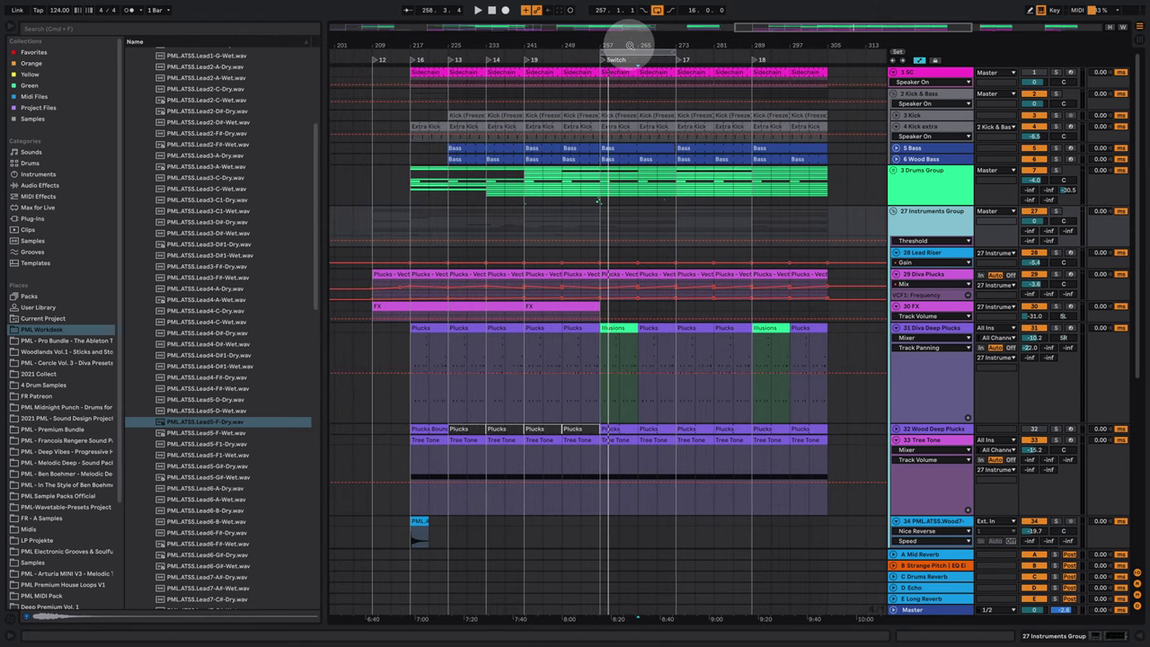